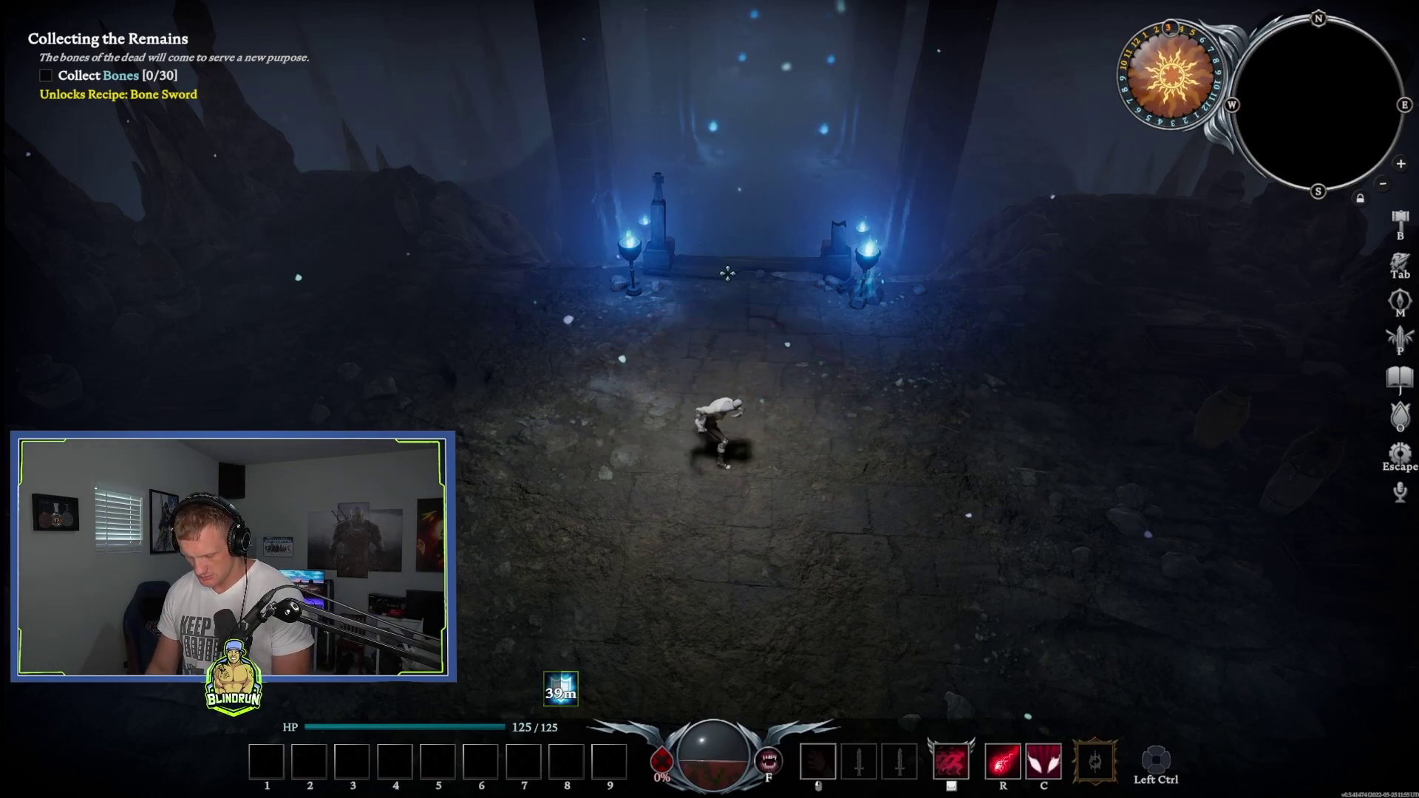
# Step: Walk the vampire north over the wooden bridge, past the braziers and up the staircases
pyautogui.press('w')
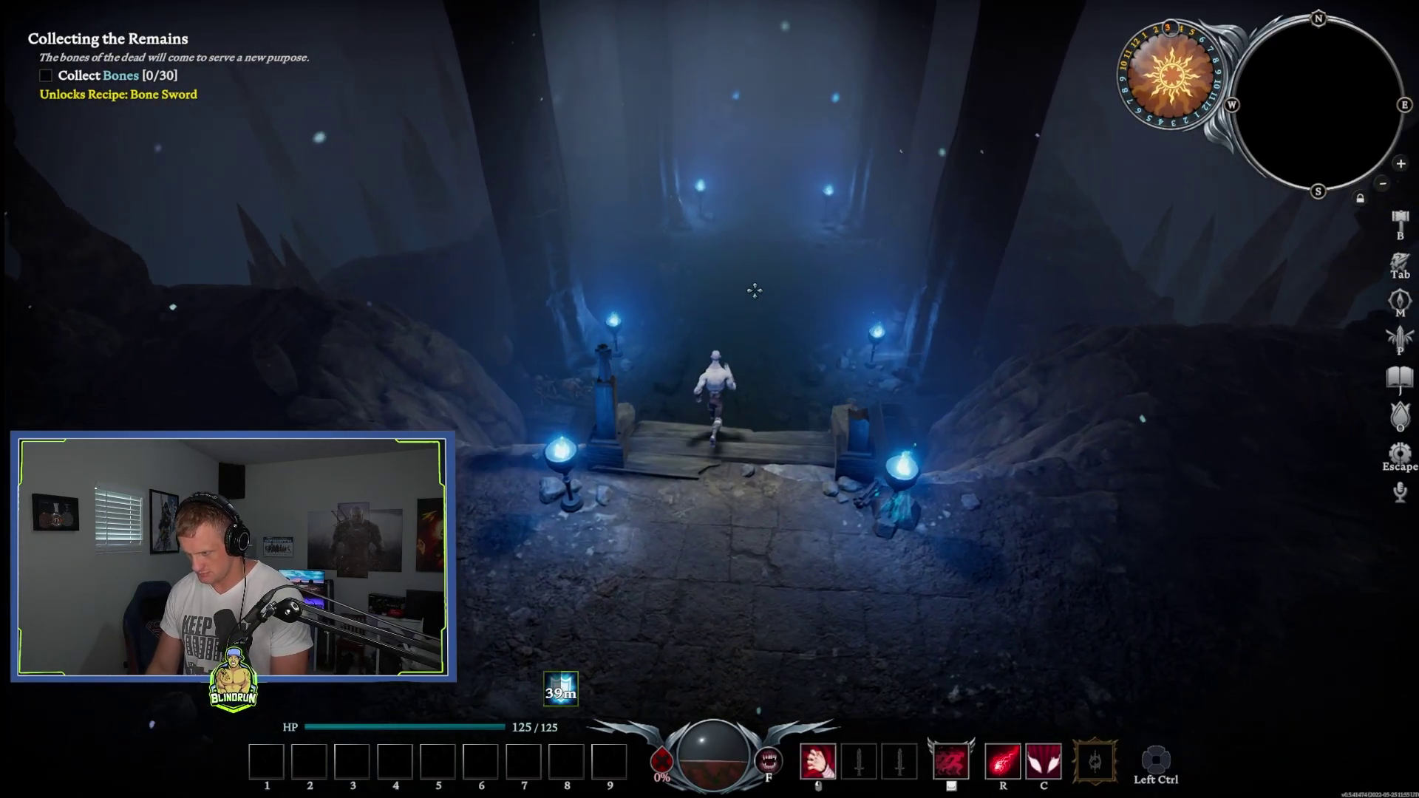
pyautogui.press('w')
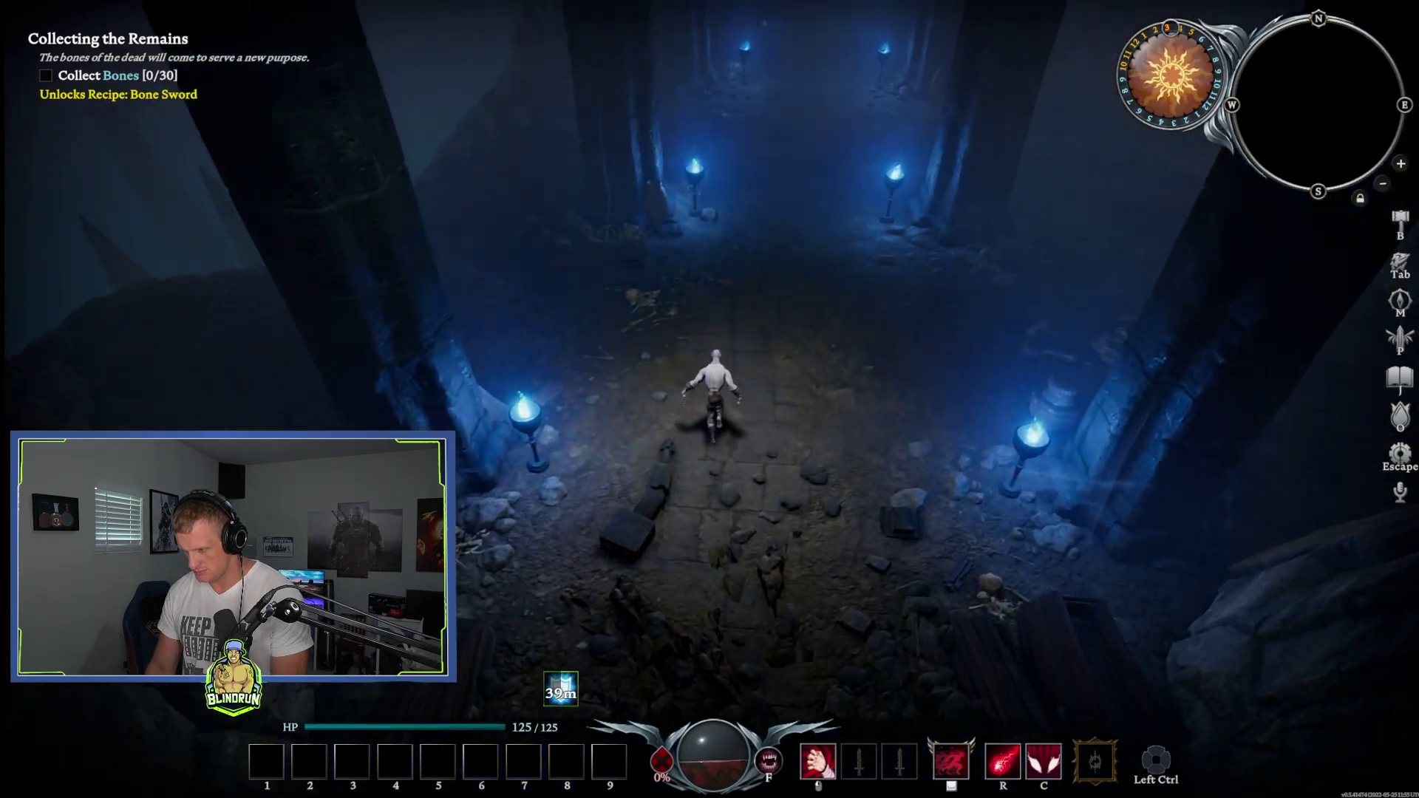
pyautogui.press('w')
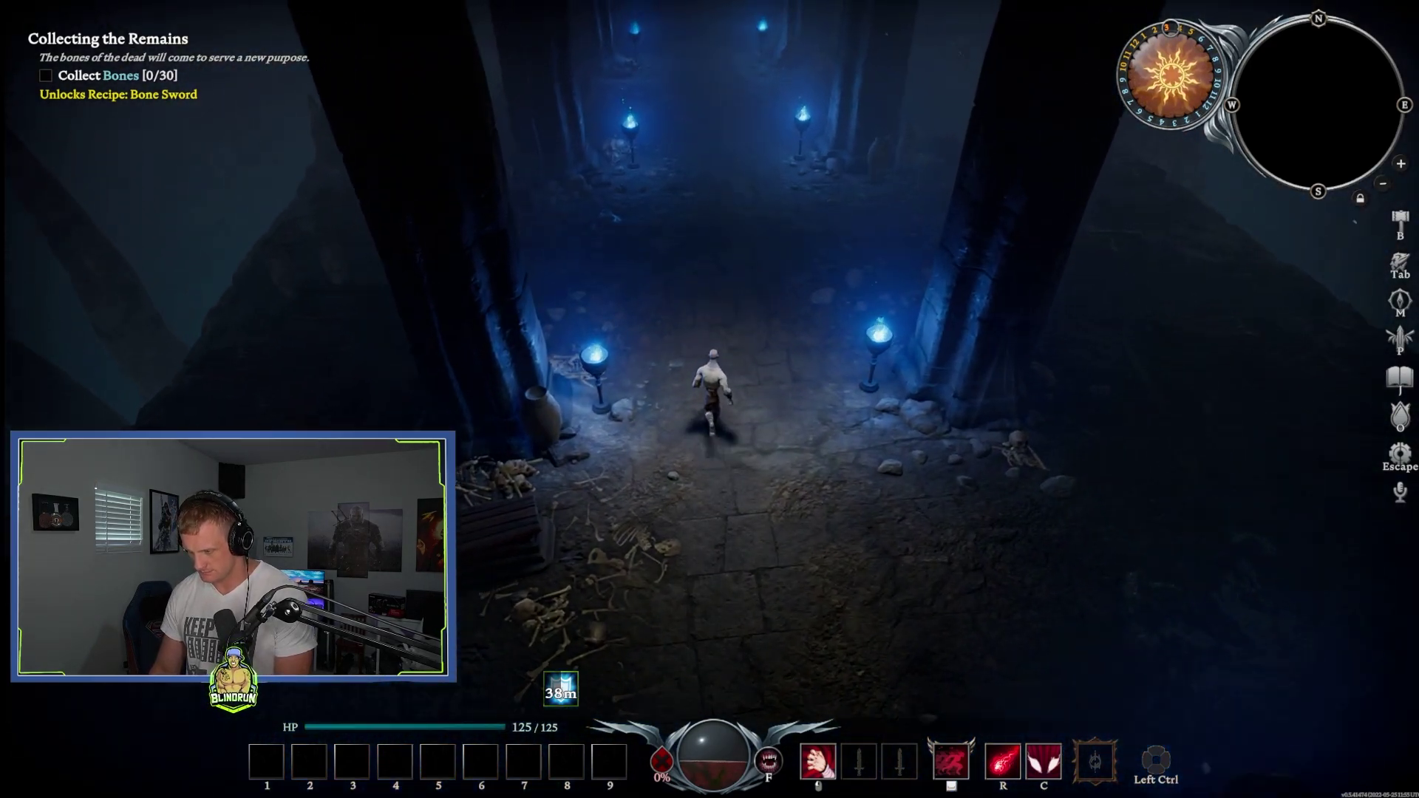
pyautogui.press('w')
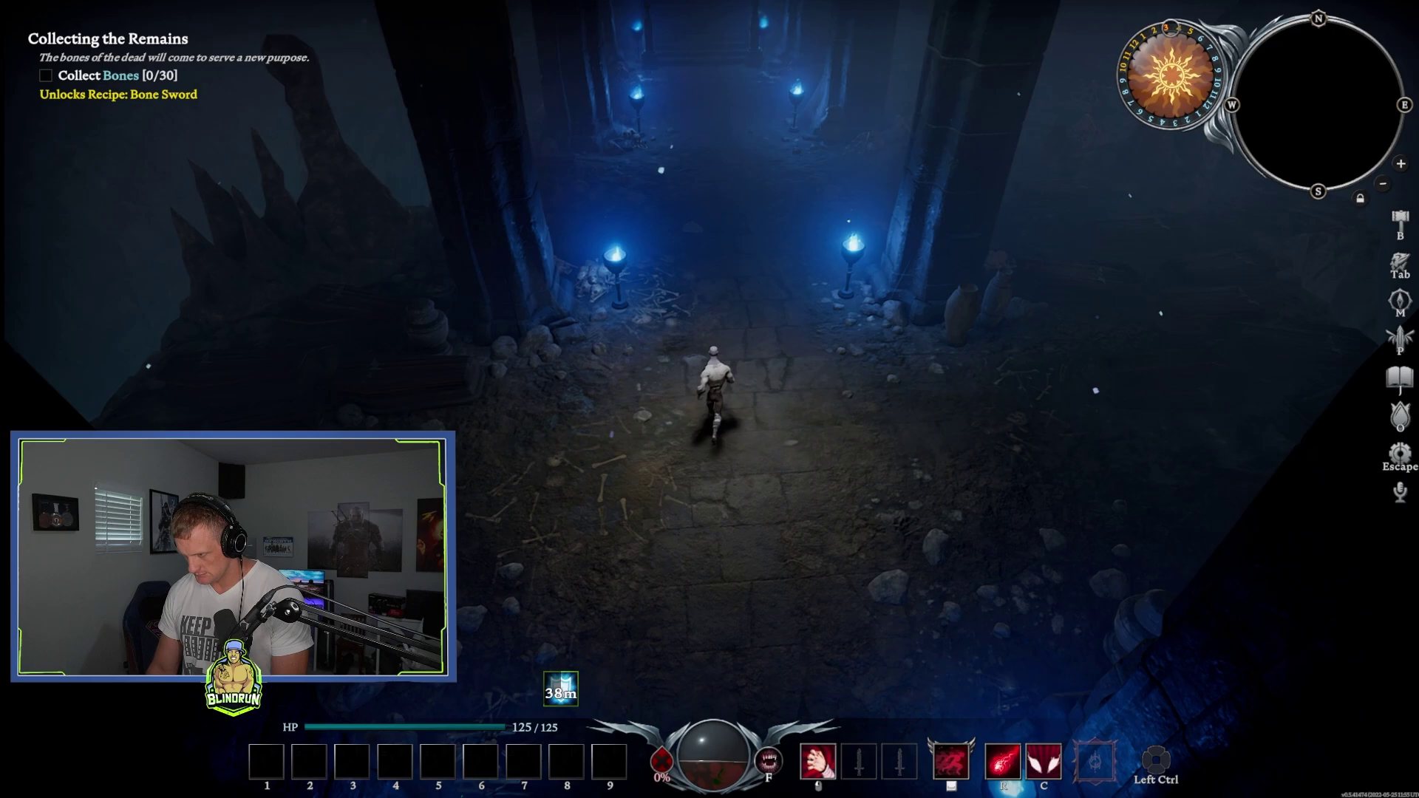
pyautogui.press('w')
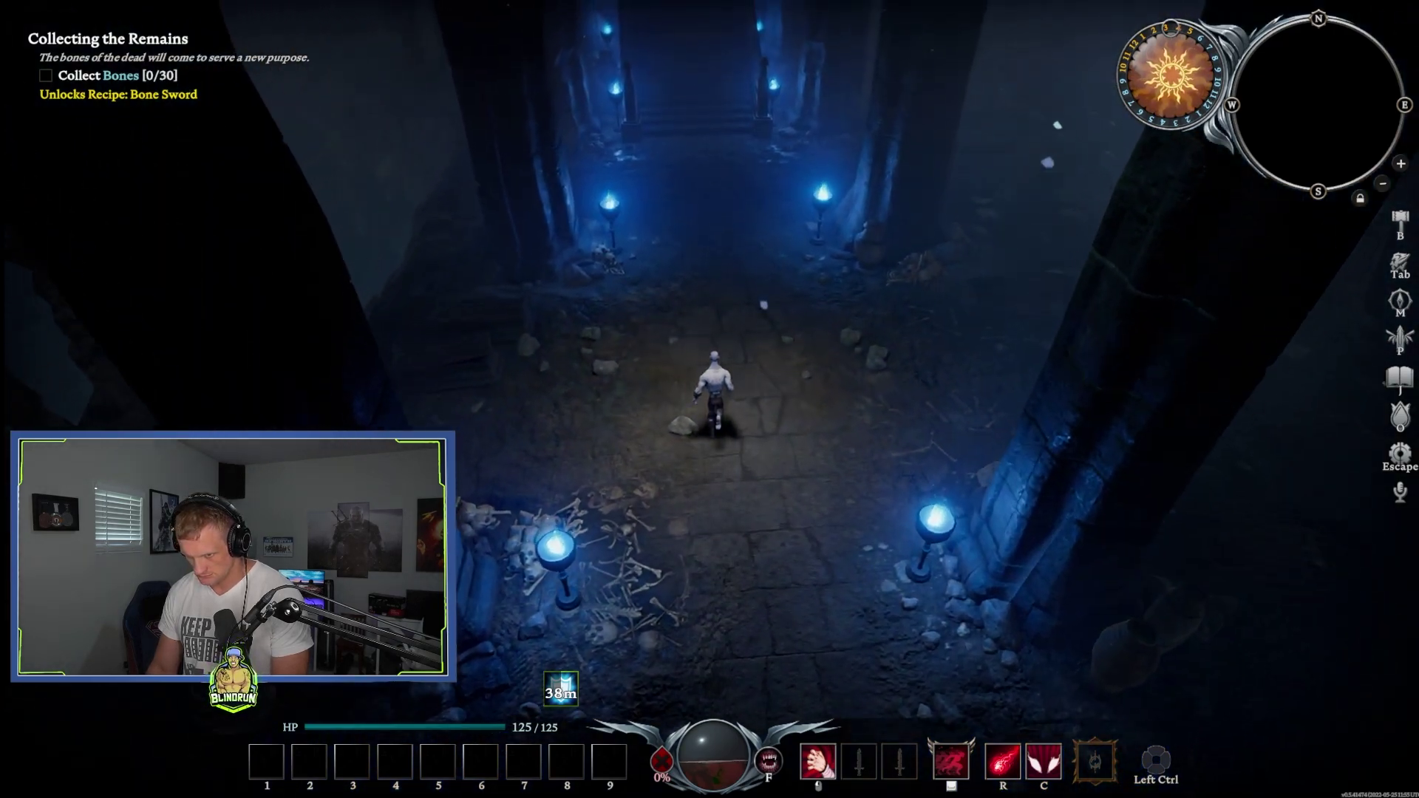
pyautogui.press('w')
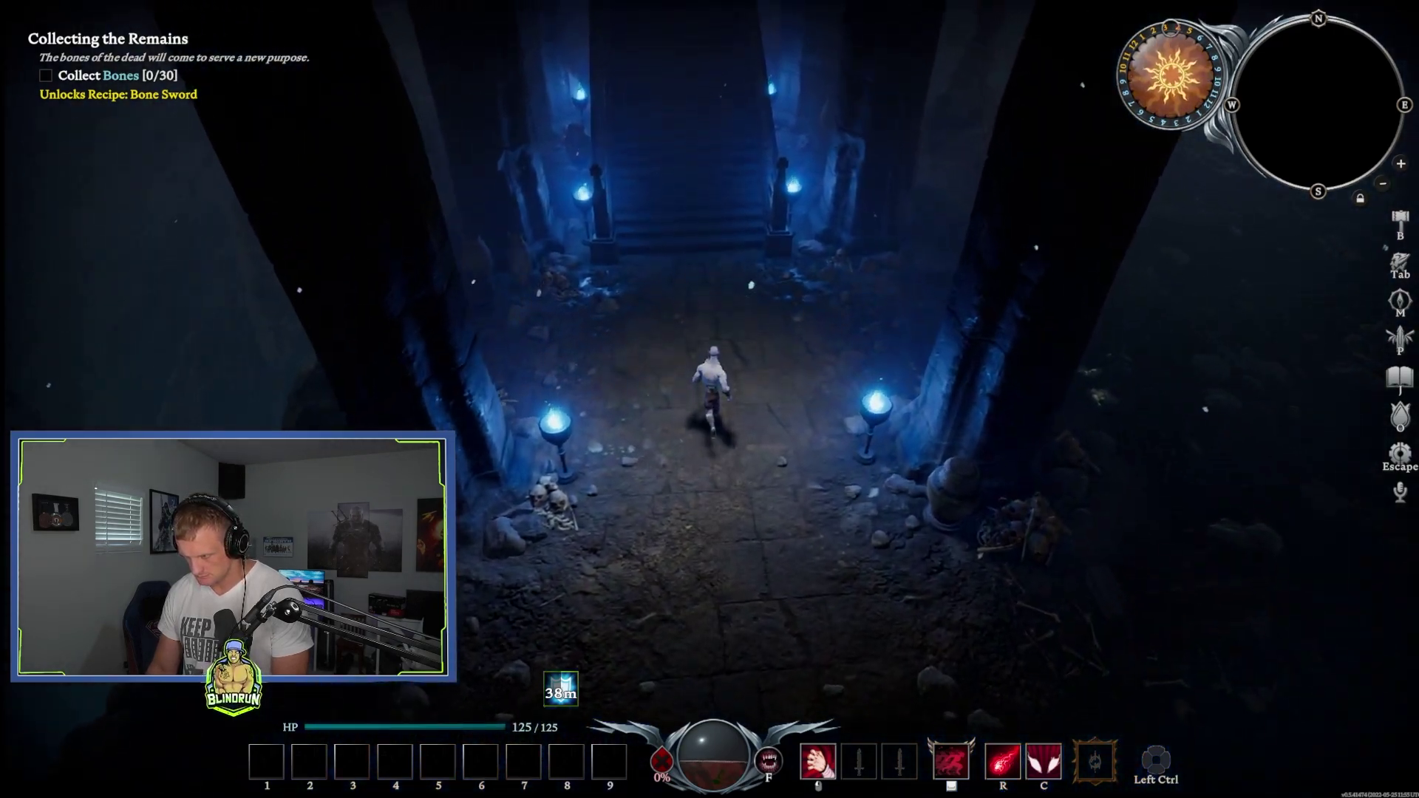
pyautogui.press('w')
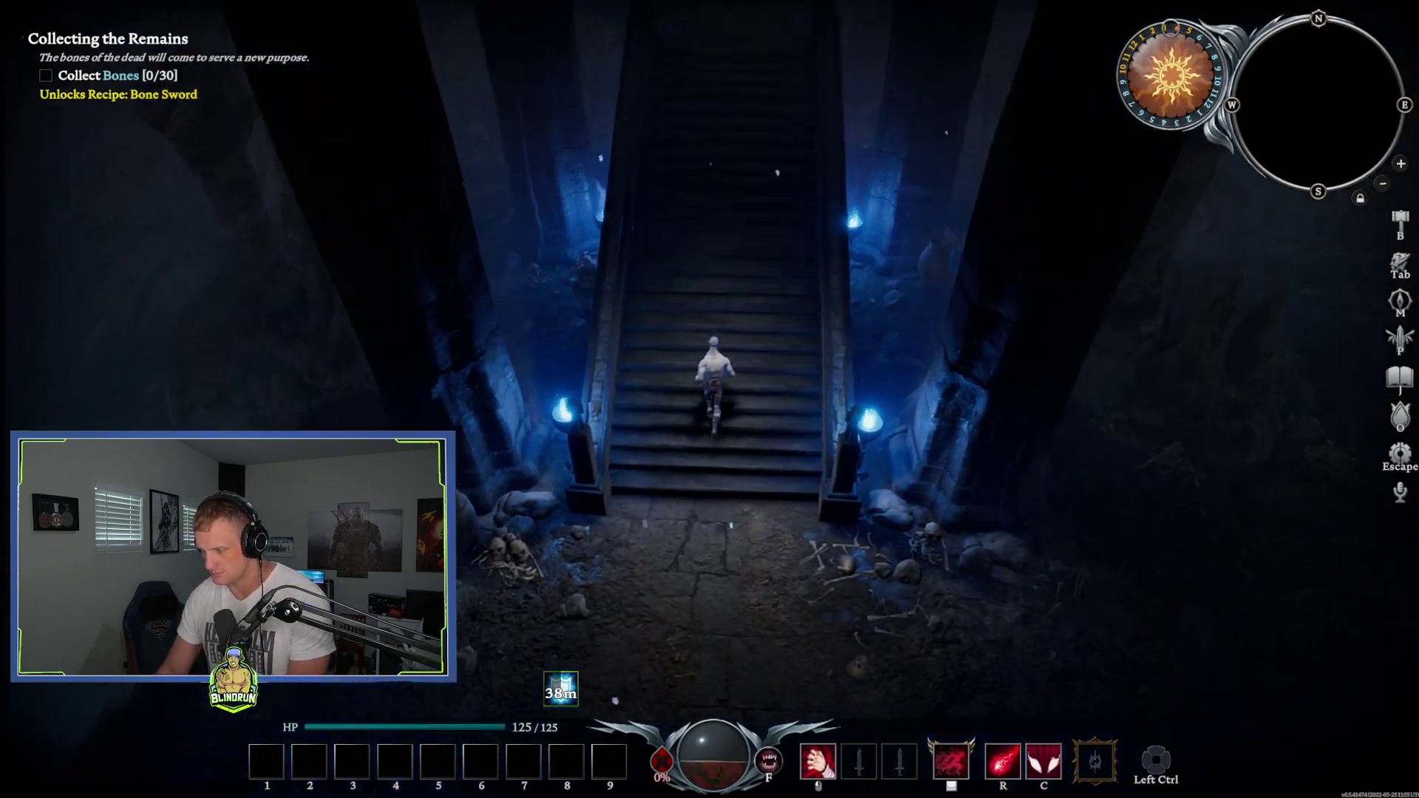
pyautogui.press('w')
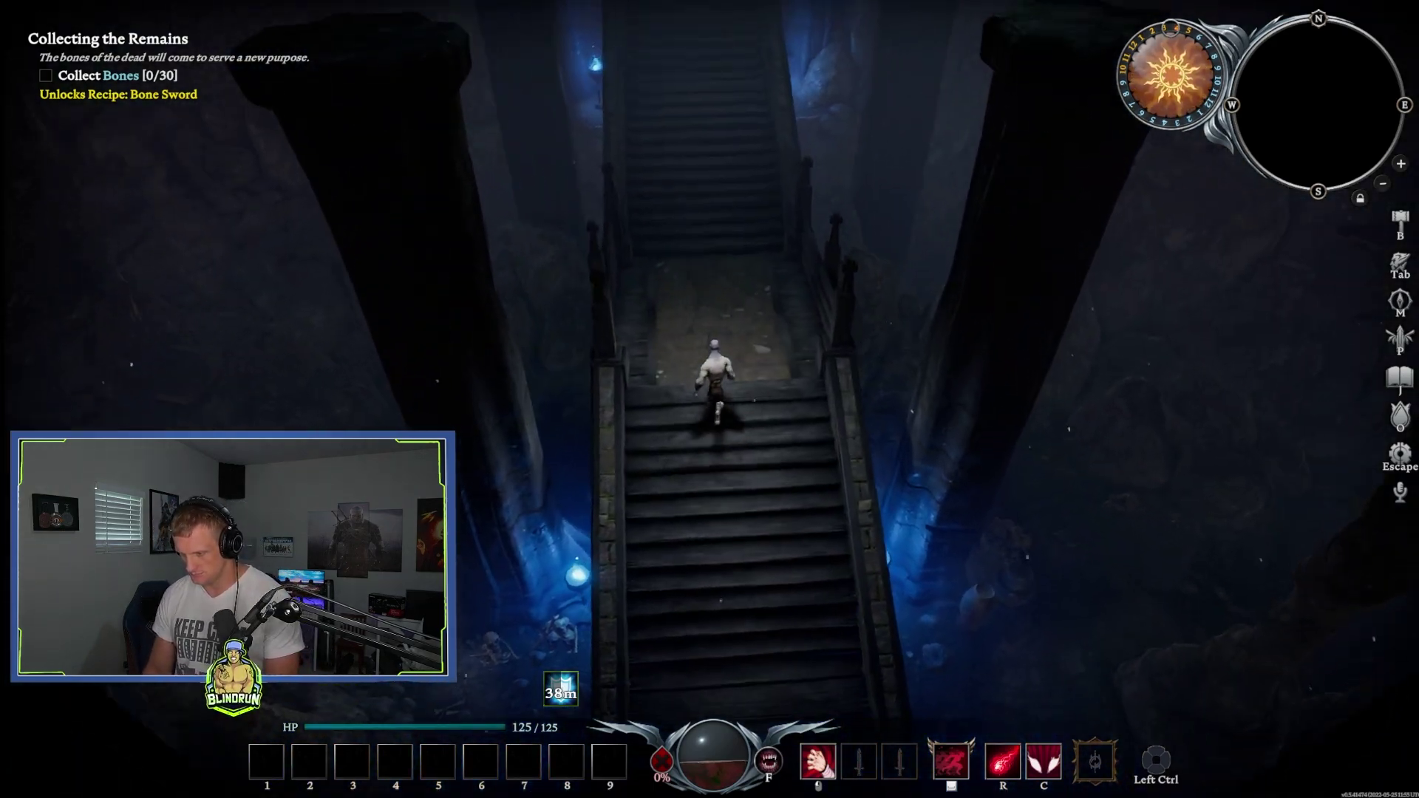
pyautogui.press('w')
pyautogui.press('w')
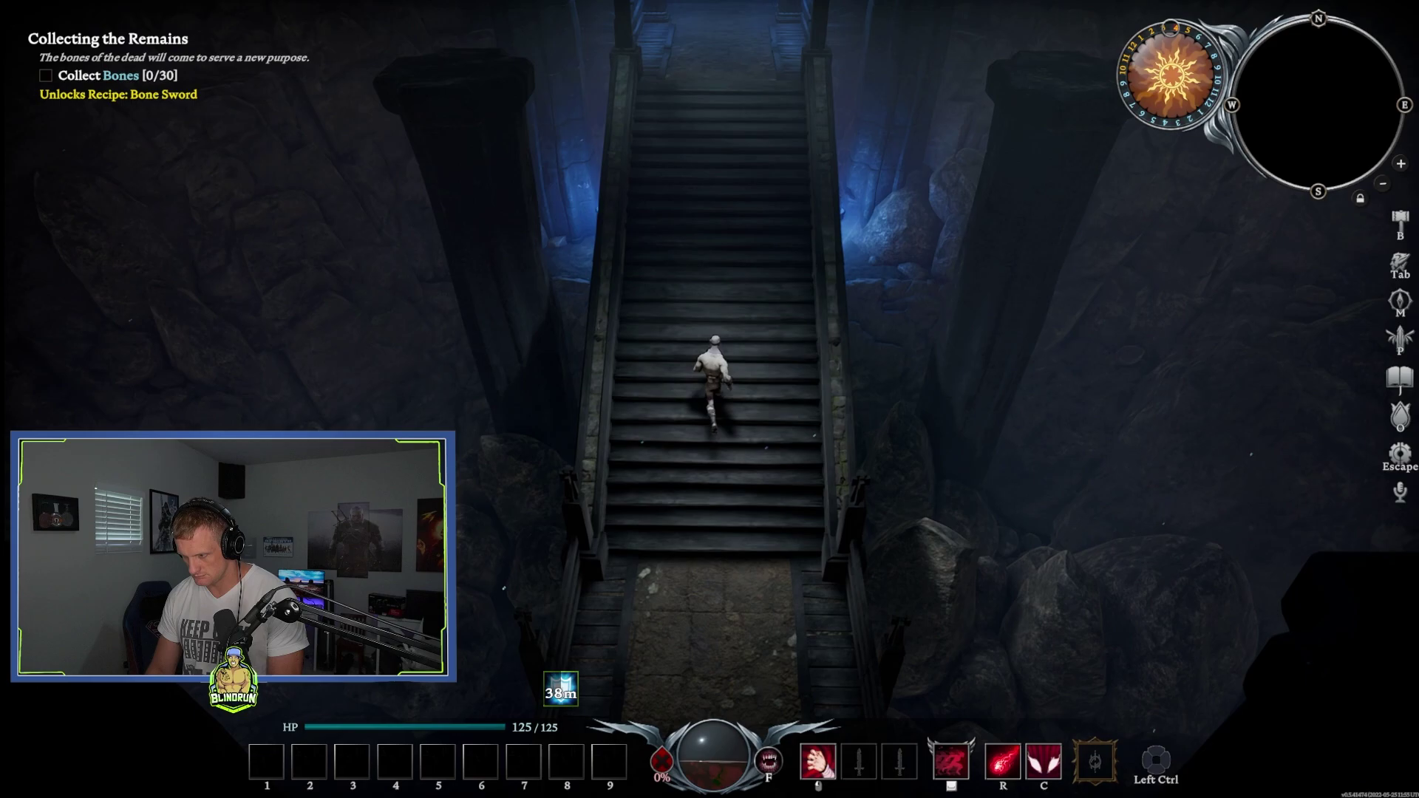
pyautogui.press('w')
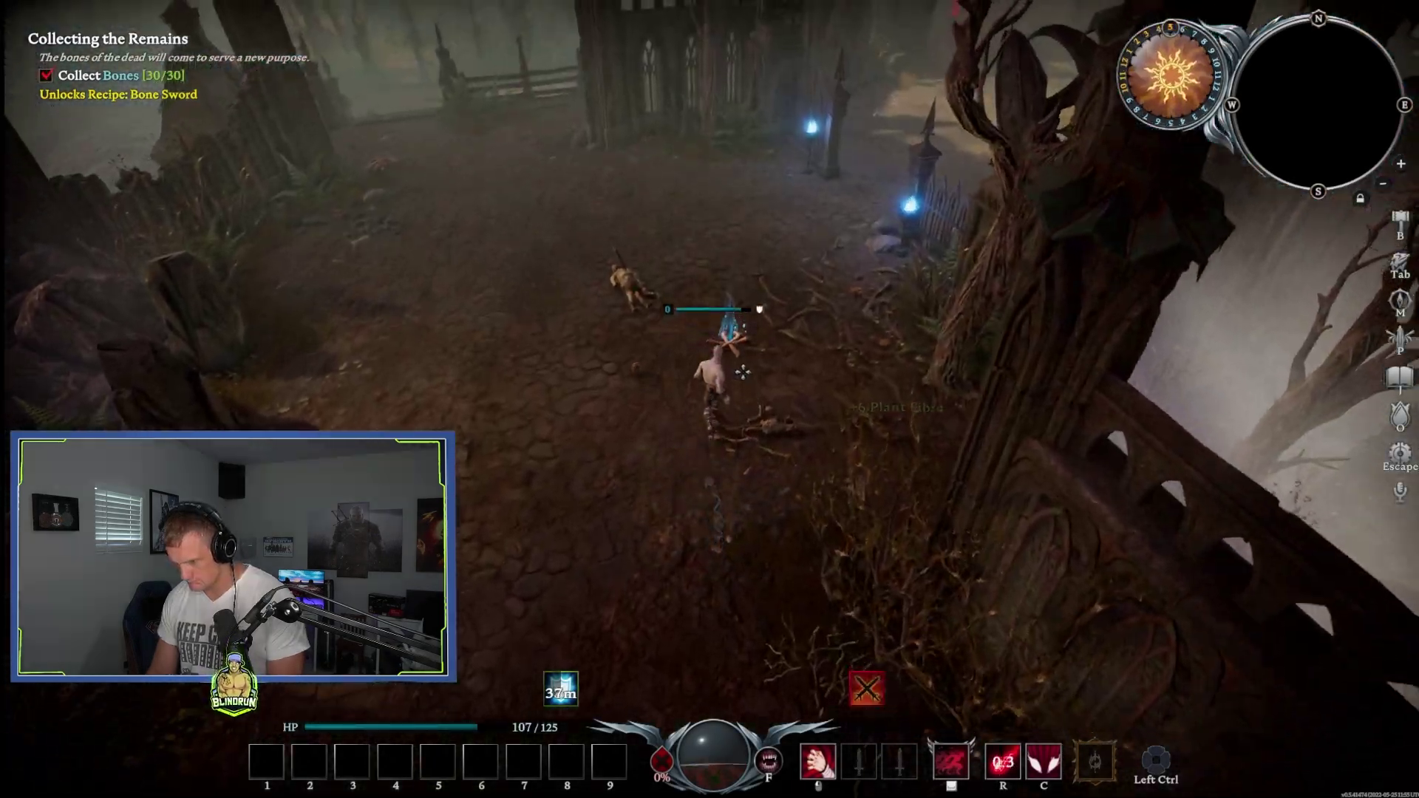
# Step: Head north up the ravine path onto the bone pile and along the graveyard path
pyautogui.press('w')
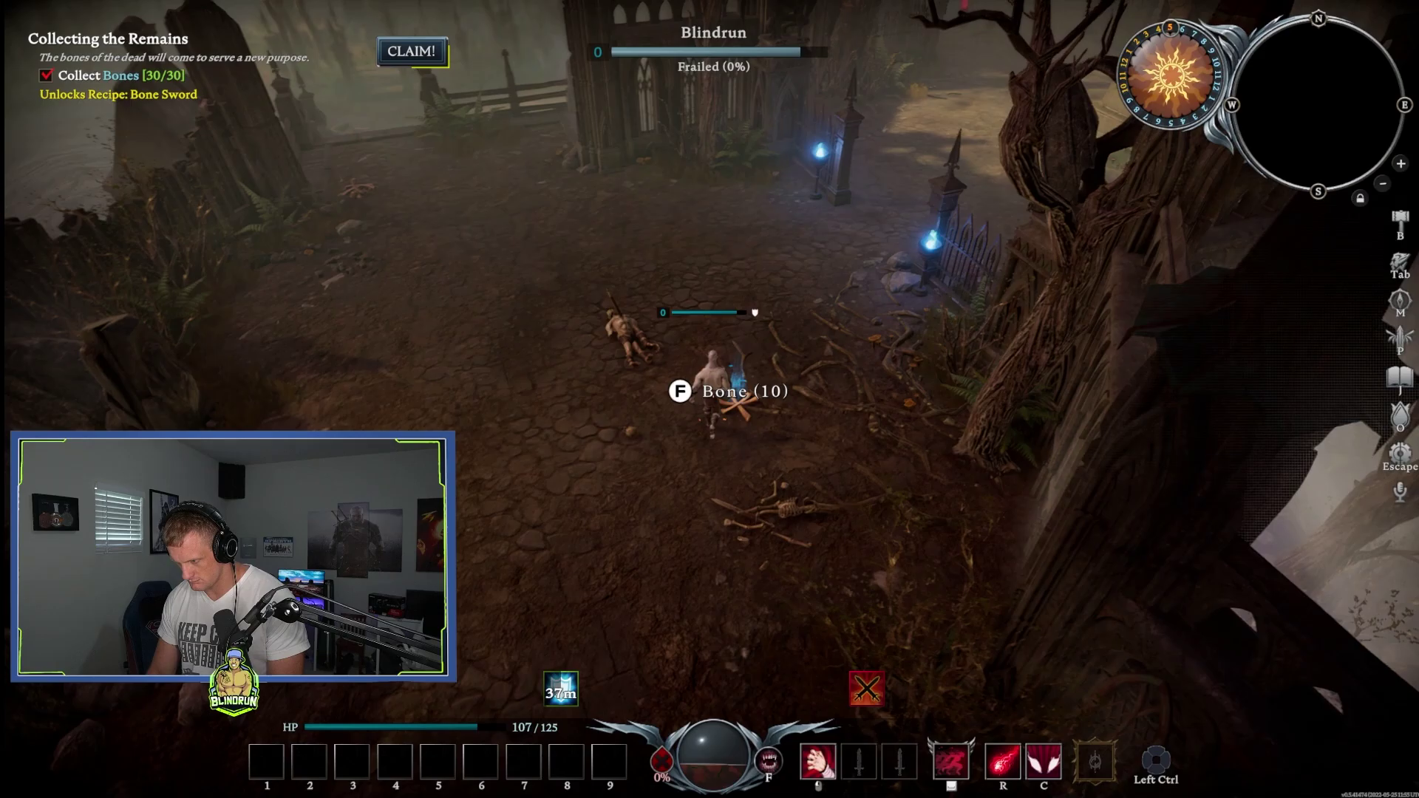
pyautogui.press('w')
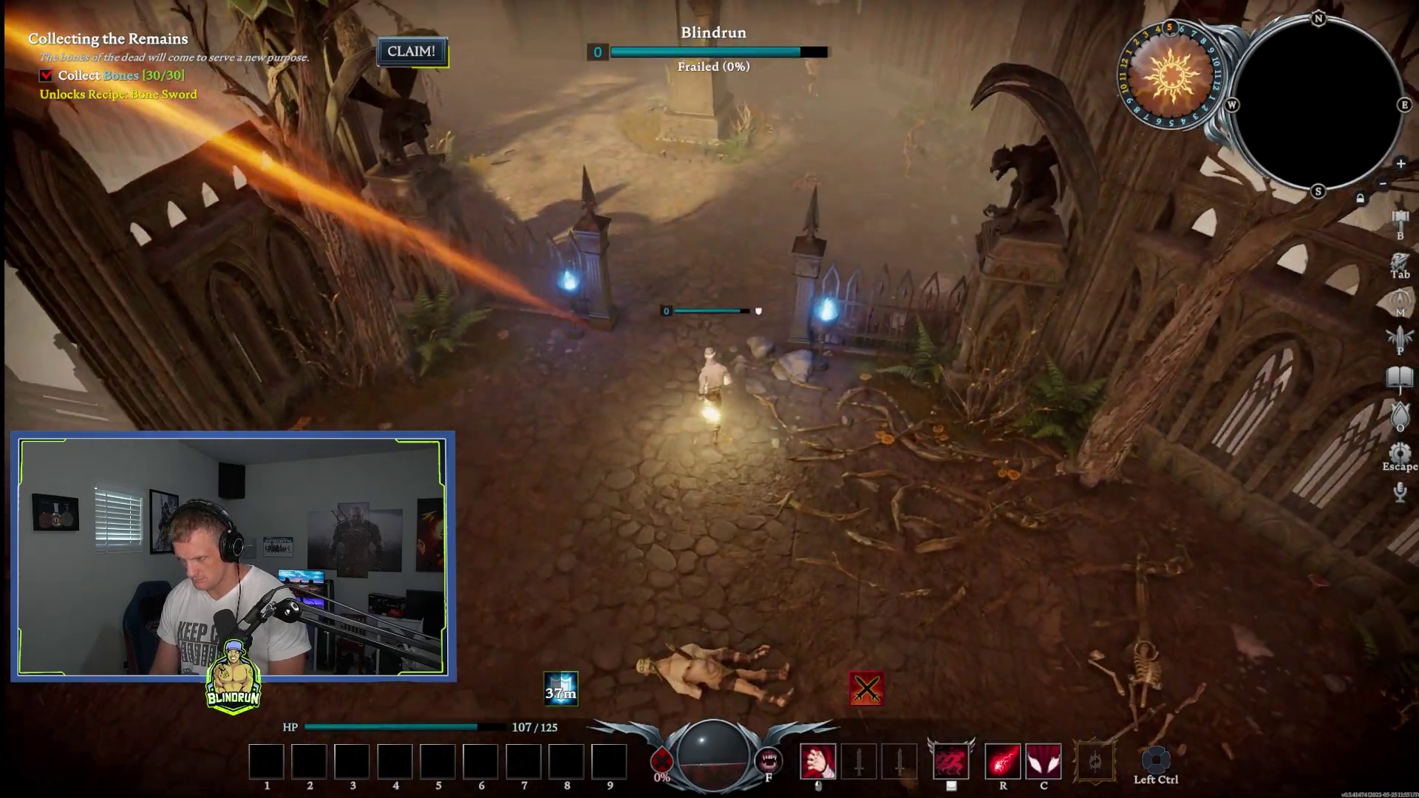
pyautogui.press('w')
pyautogui.press('w')
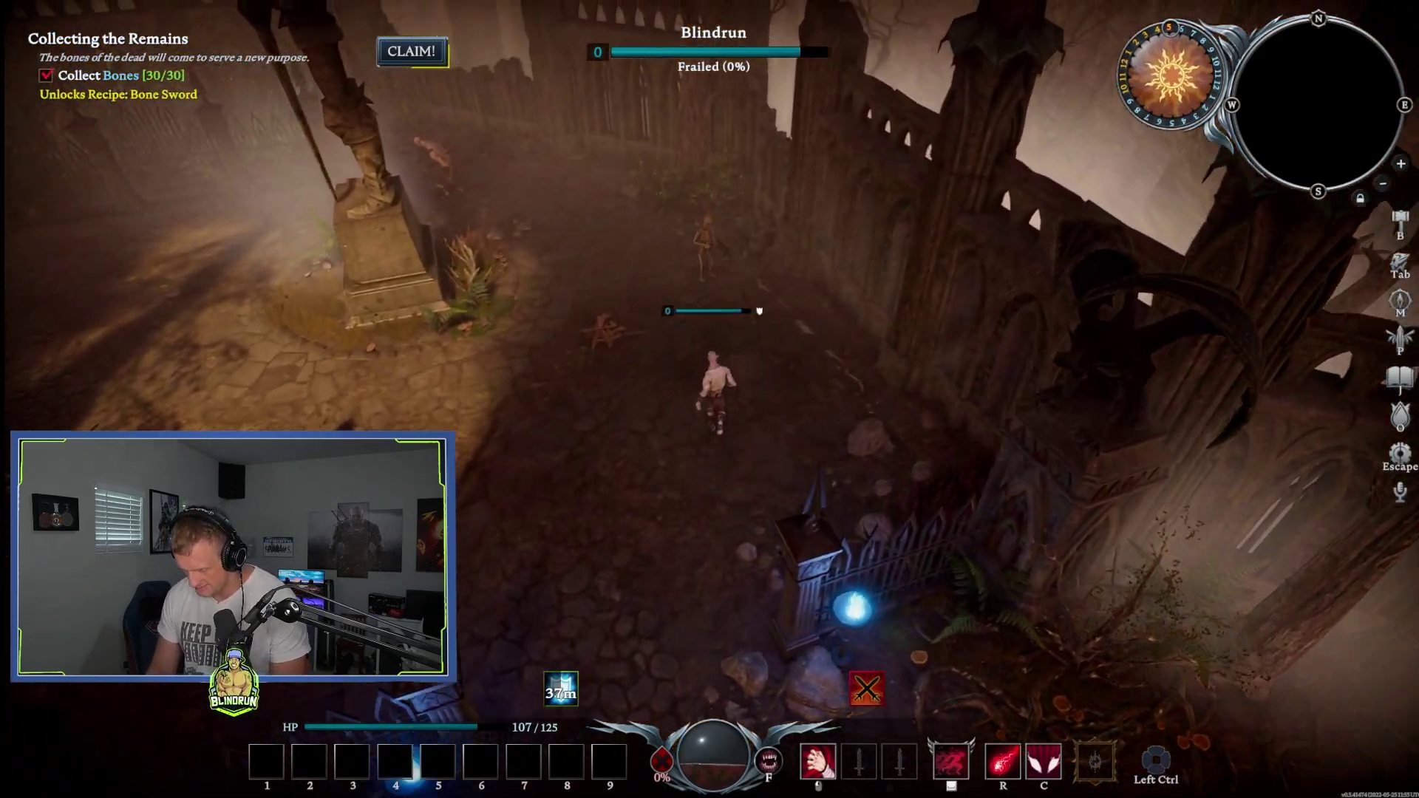
# Step: Fight the Skeleton Crossbow with the R ranged ability and a melee attack, then back away
pyautogui.press('r')
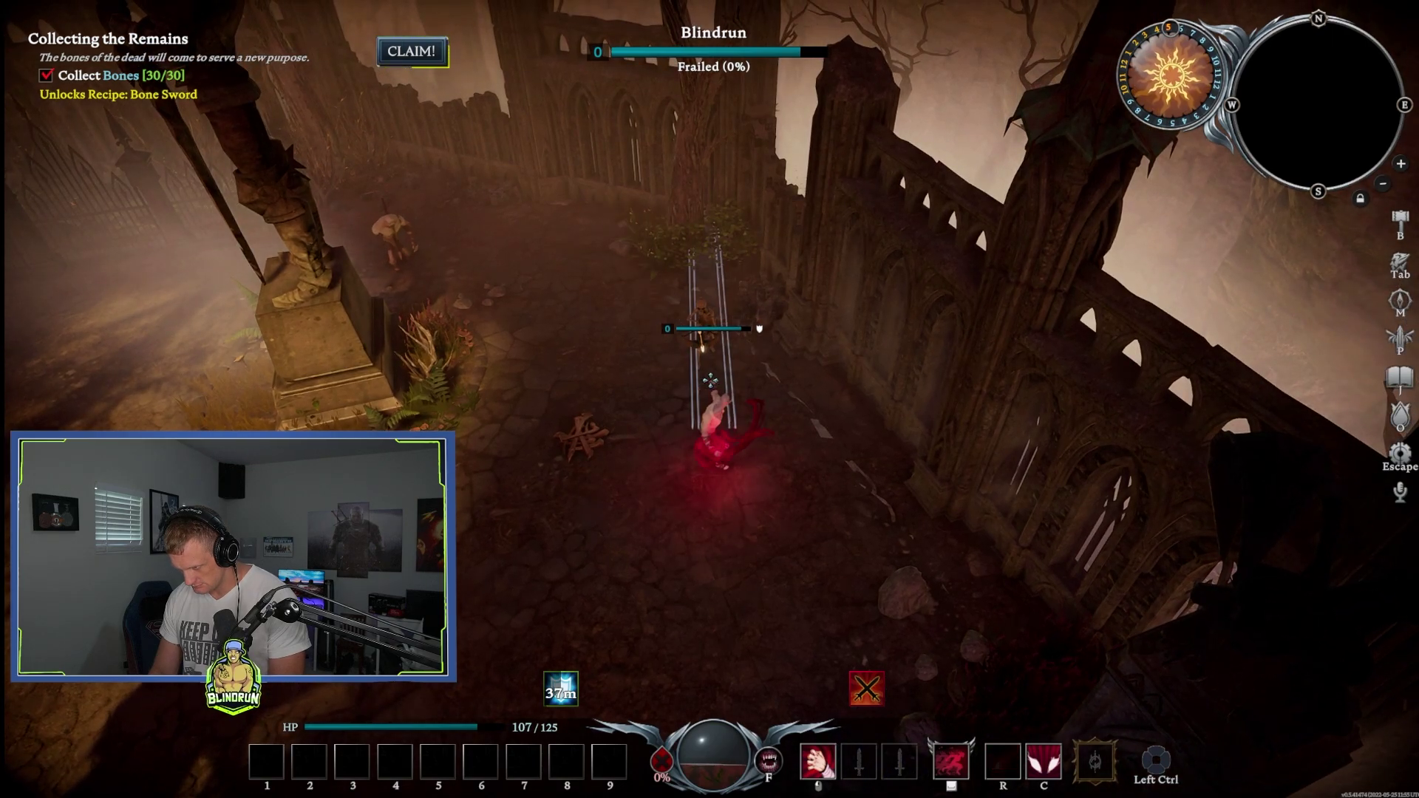
pyautogui.press('s')
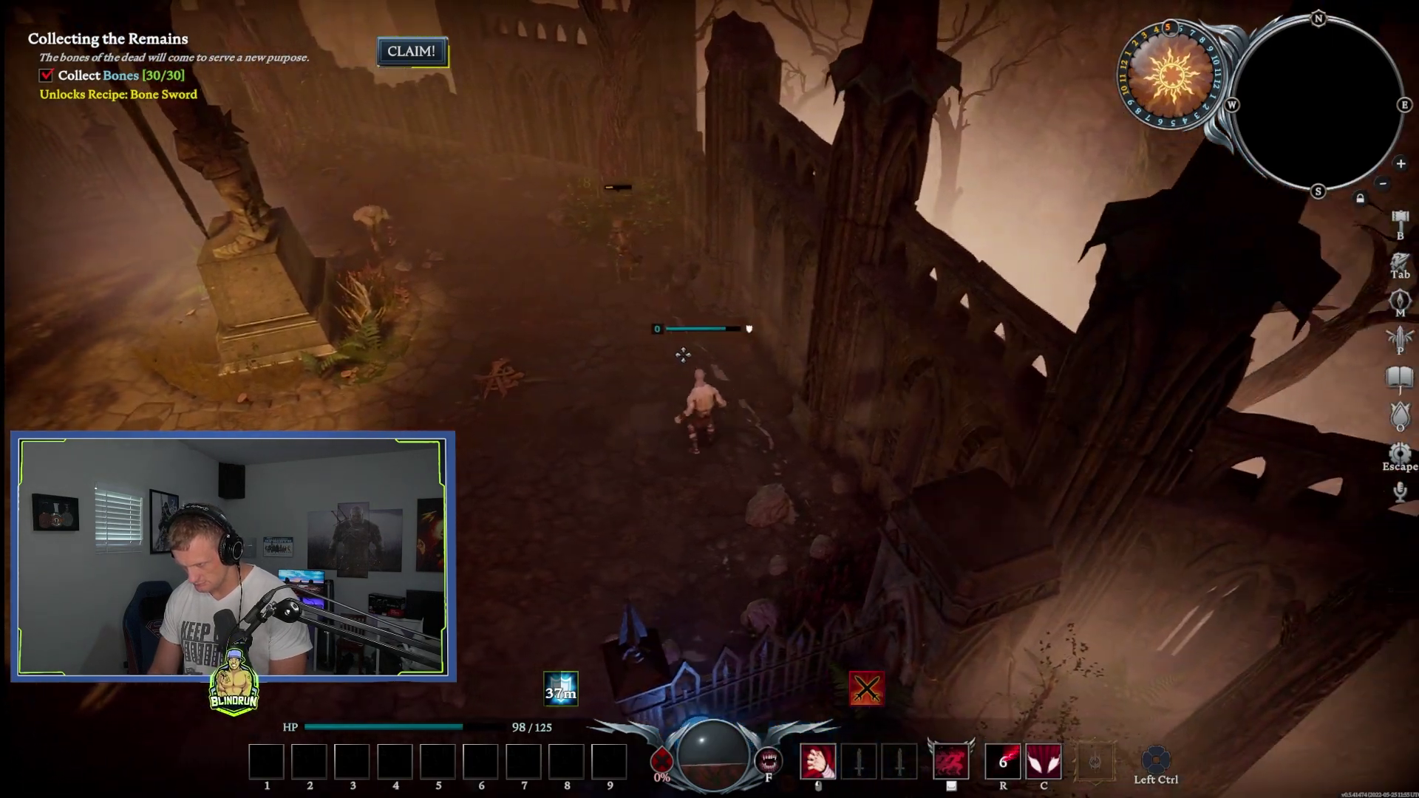
pyautogui.press('w')
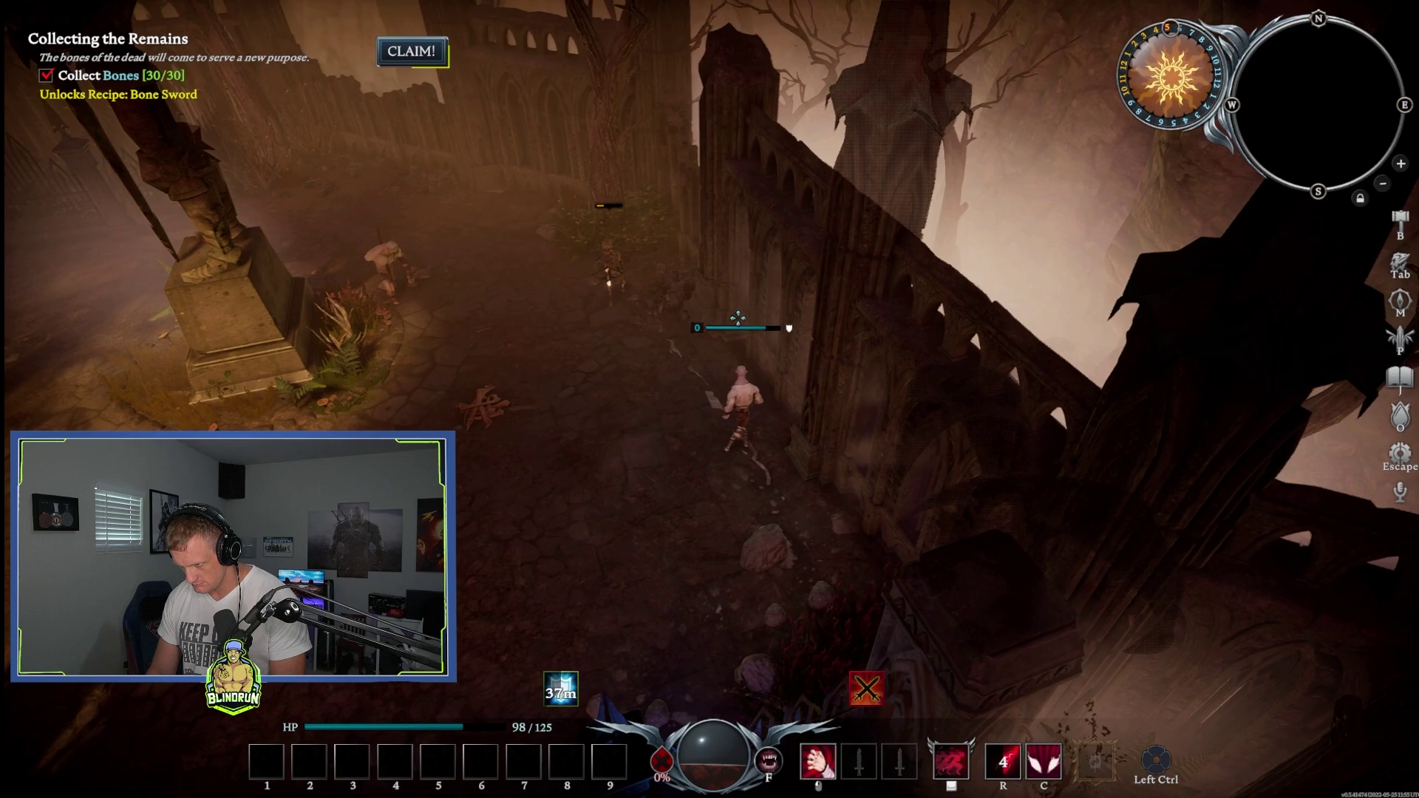
pyautogui.press('w')
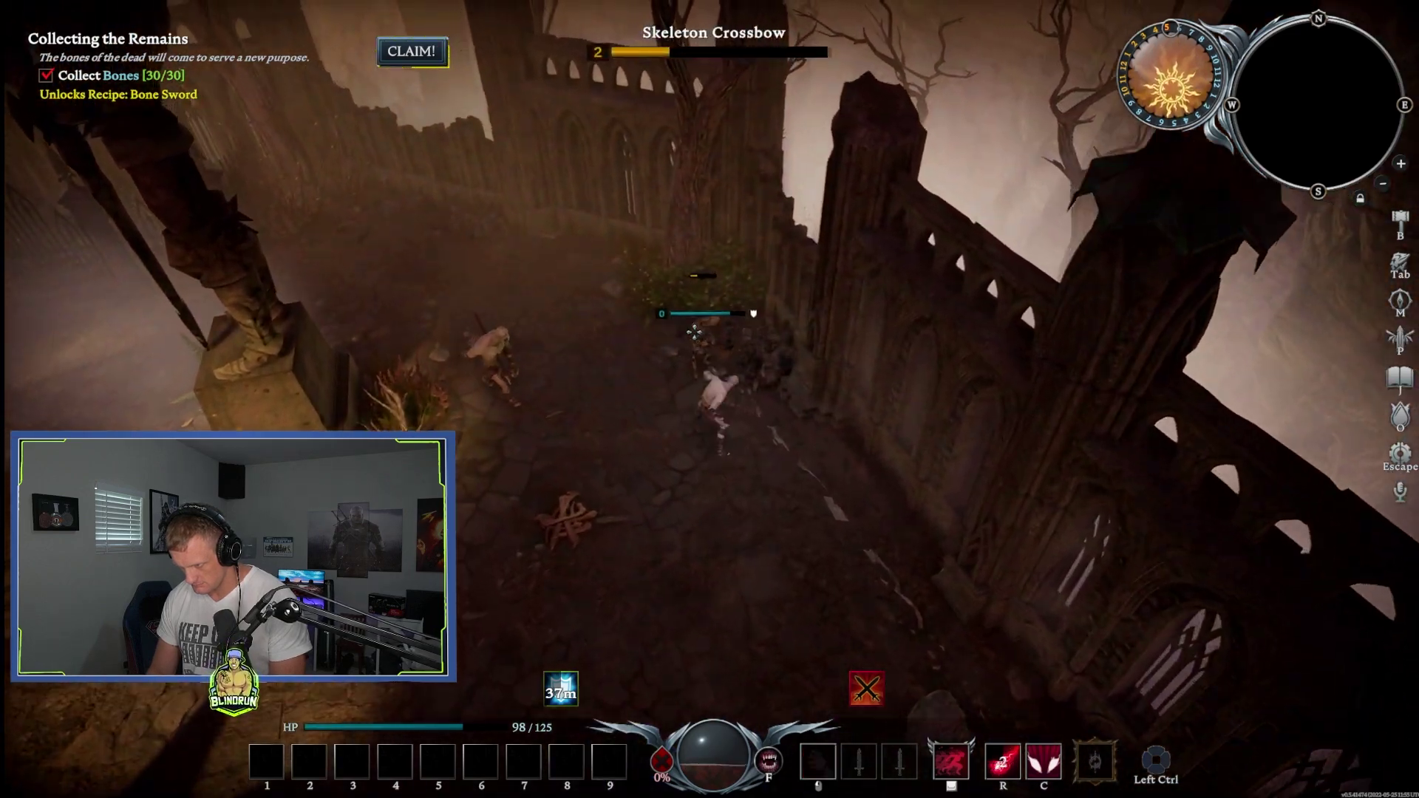
pyautogui.click(707, 347)
pyautogui.press('s')
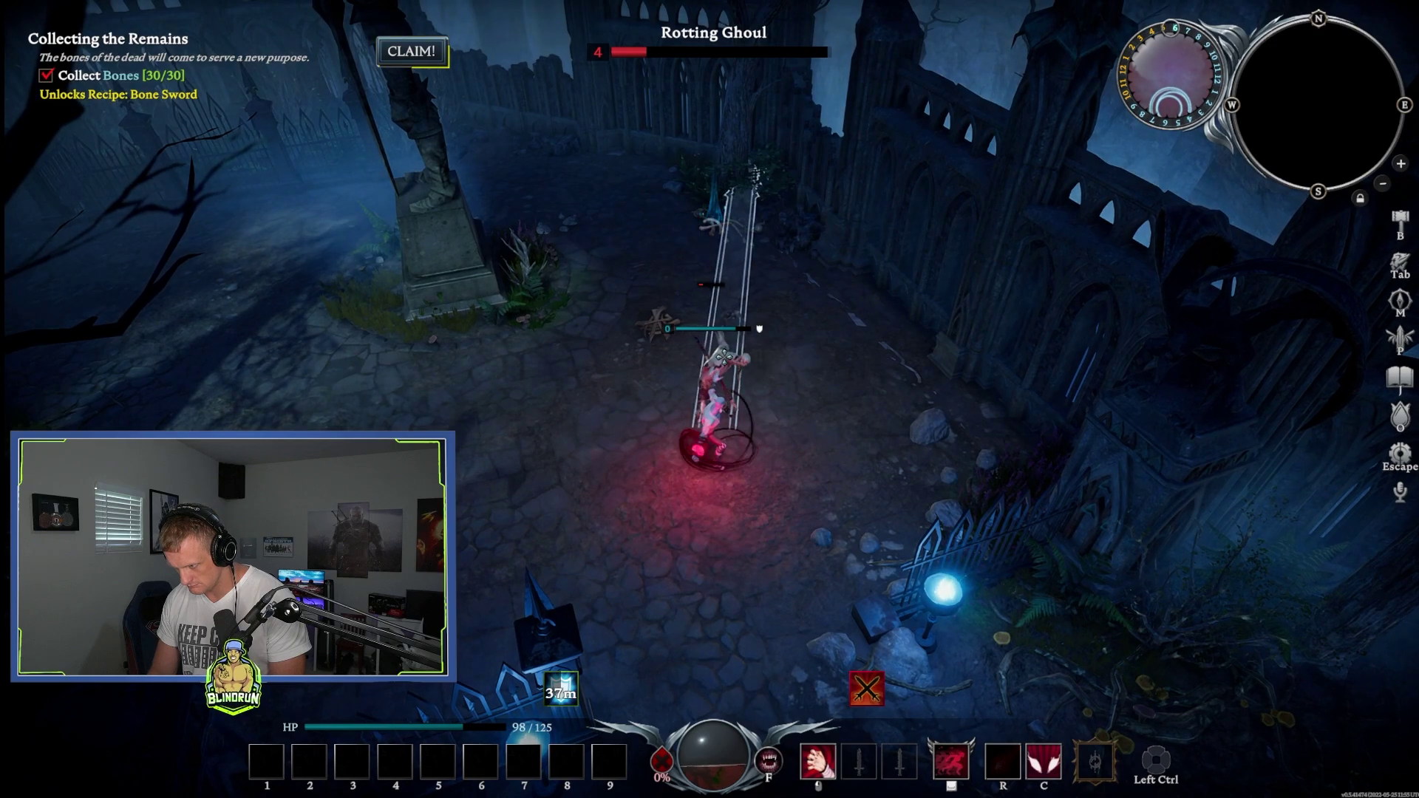
# Step: Approach the dropped bones, then advance up the path and strike the Skeleton Crossbow
pyautogui.press('w')
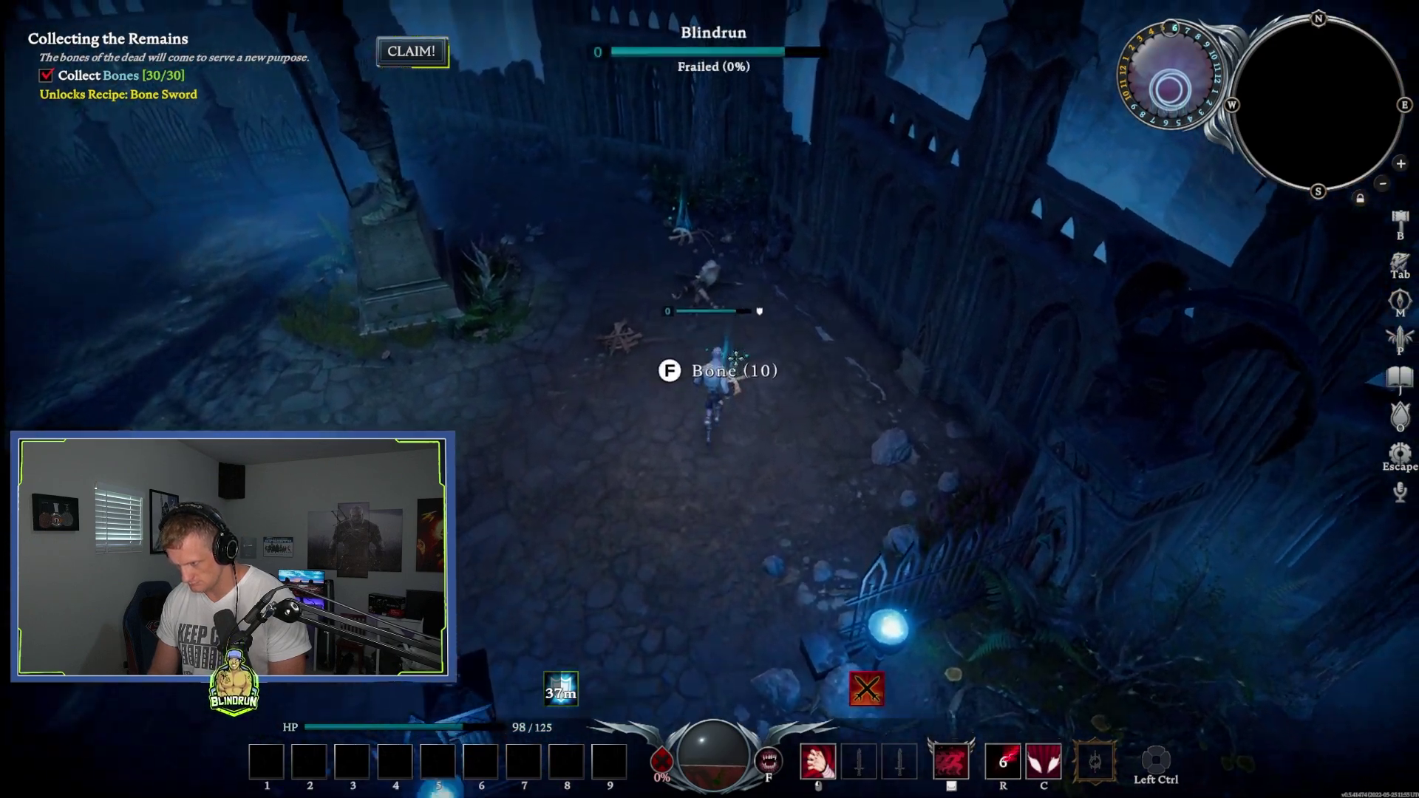
pyautogui.press('w')
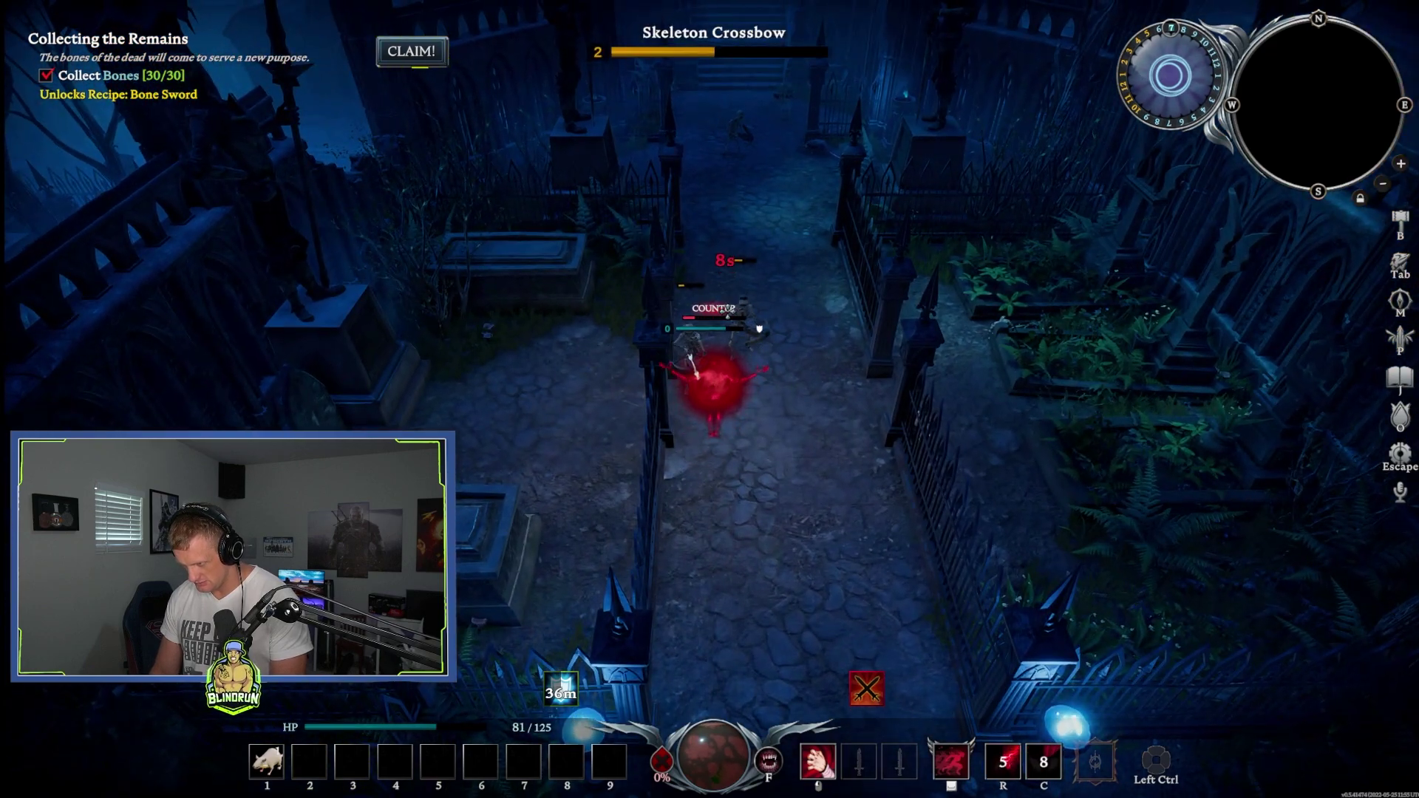
pyautogui.press('w')
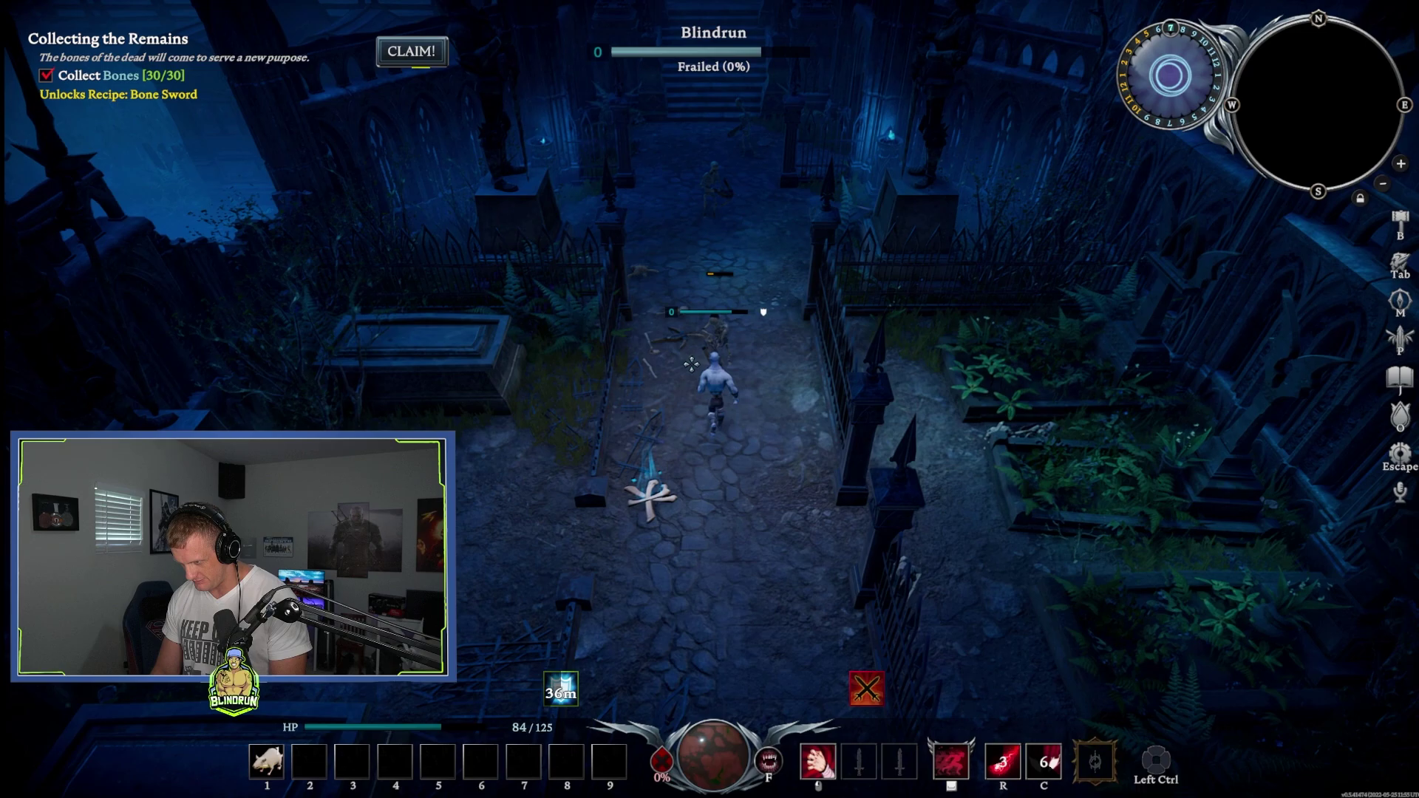
pyautogui.click(718, 357)
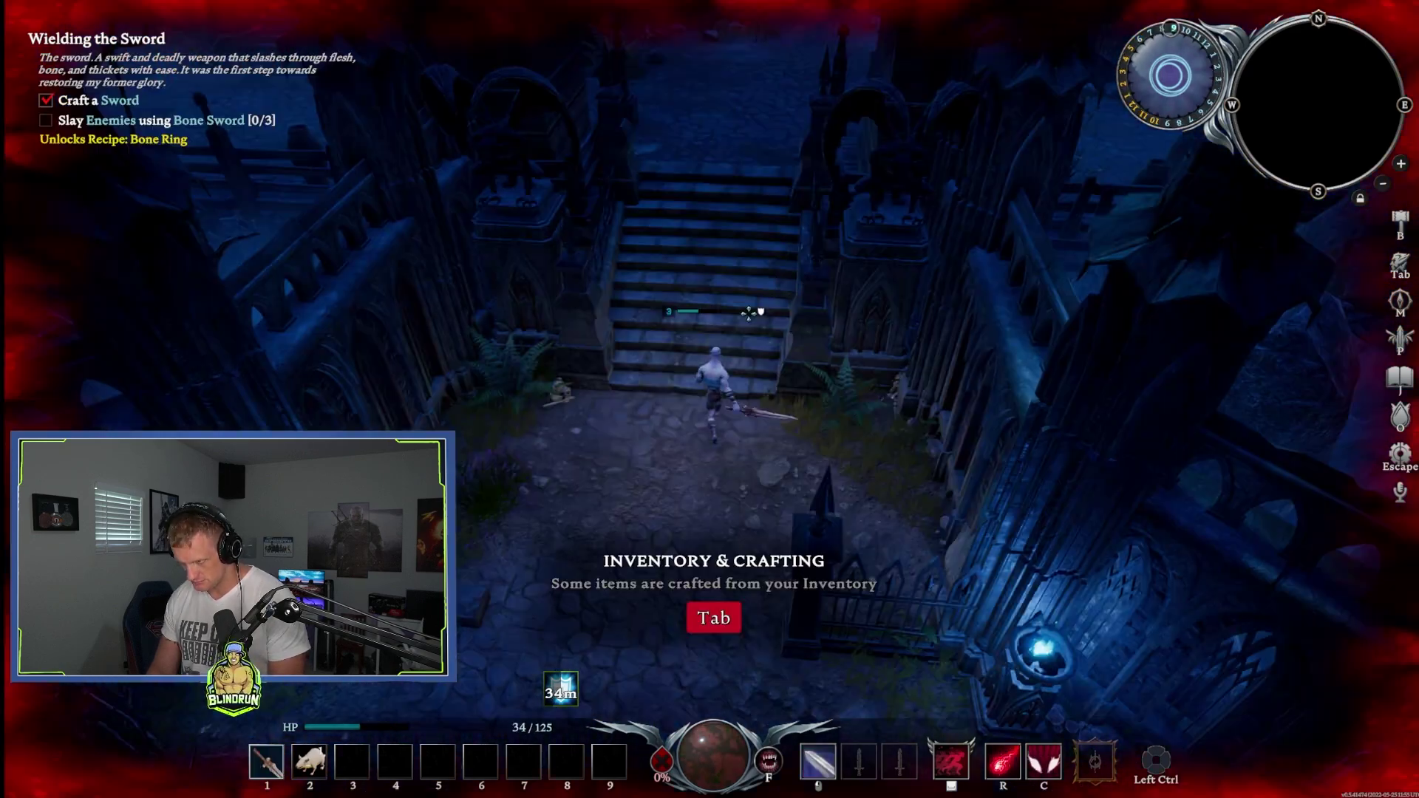
# Step: Climb the stairs and fight the skeletons with R and C blood abilities and Bone Sword slashes
pyautogui.press('w')
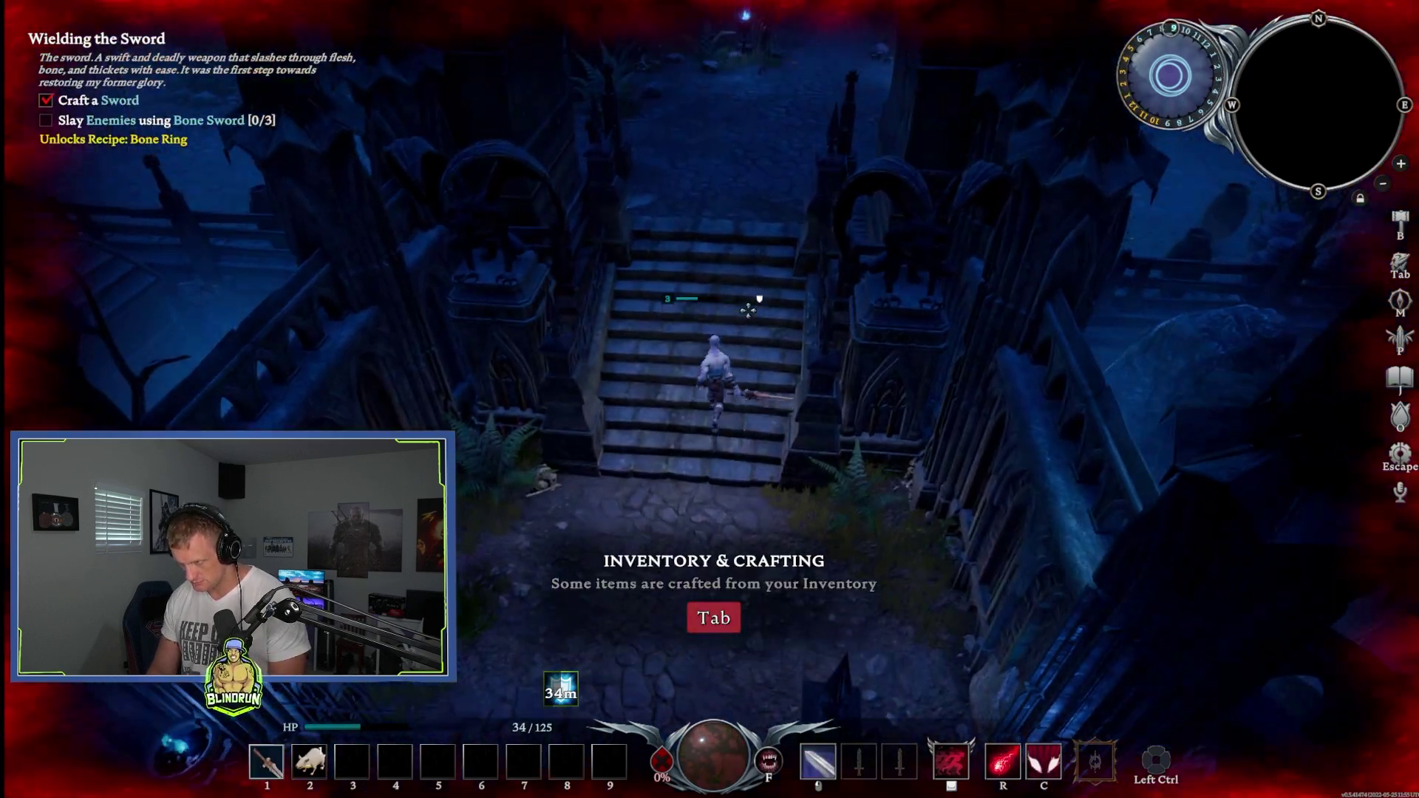
pyautogui.press('w')
pyautogui.press('r')
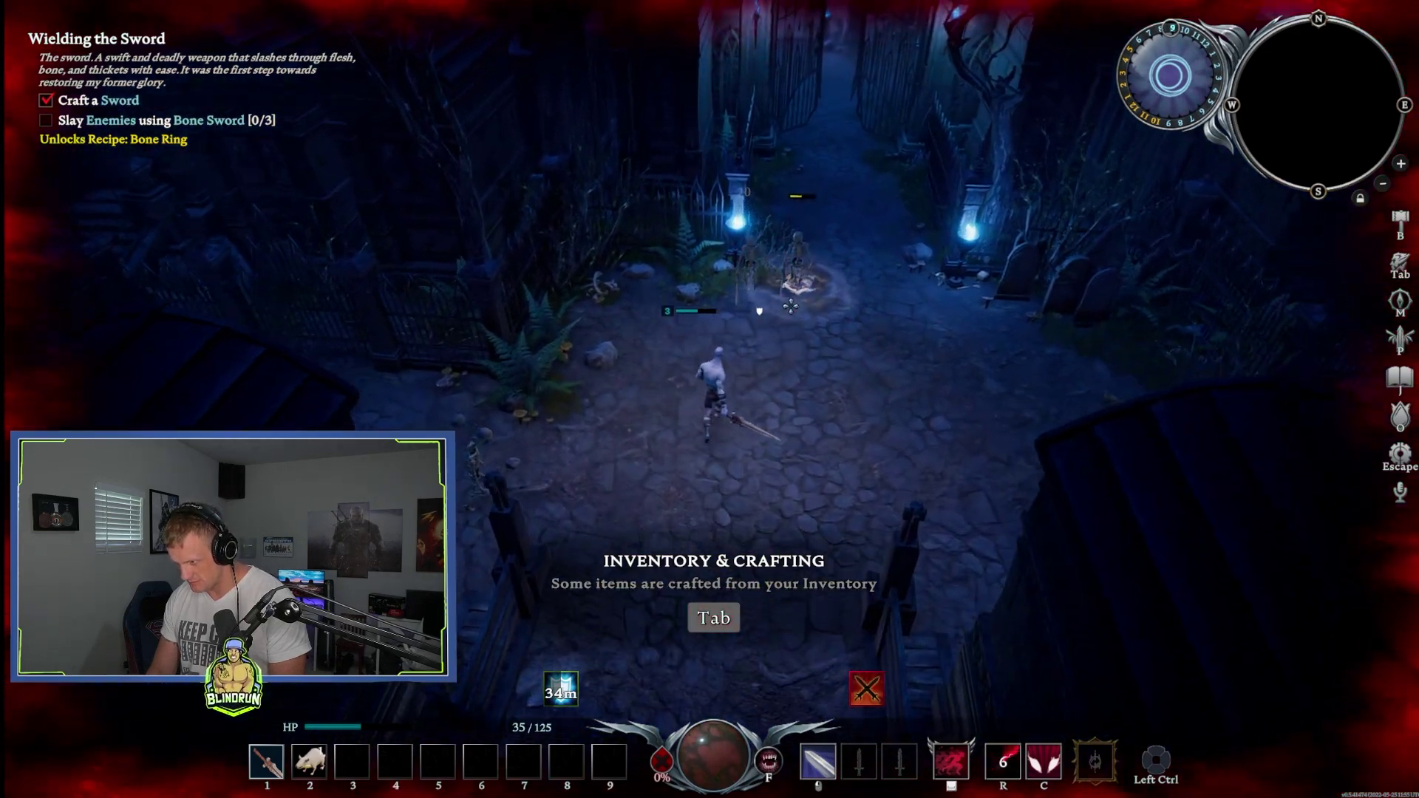
pyautogui.press('w')
pyautogui.press('c')
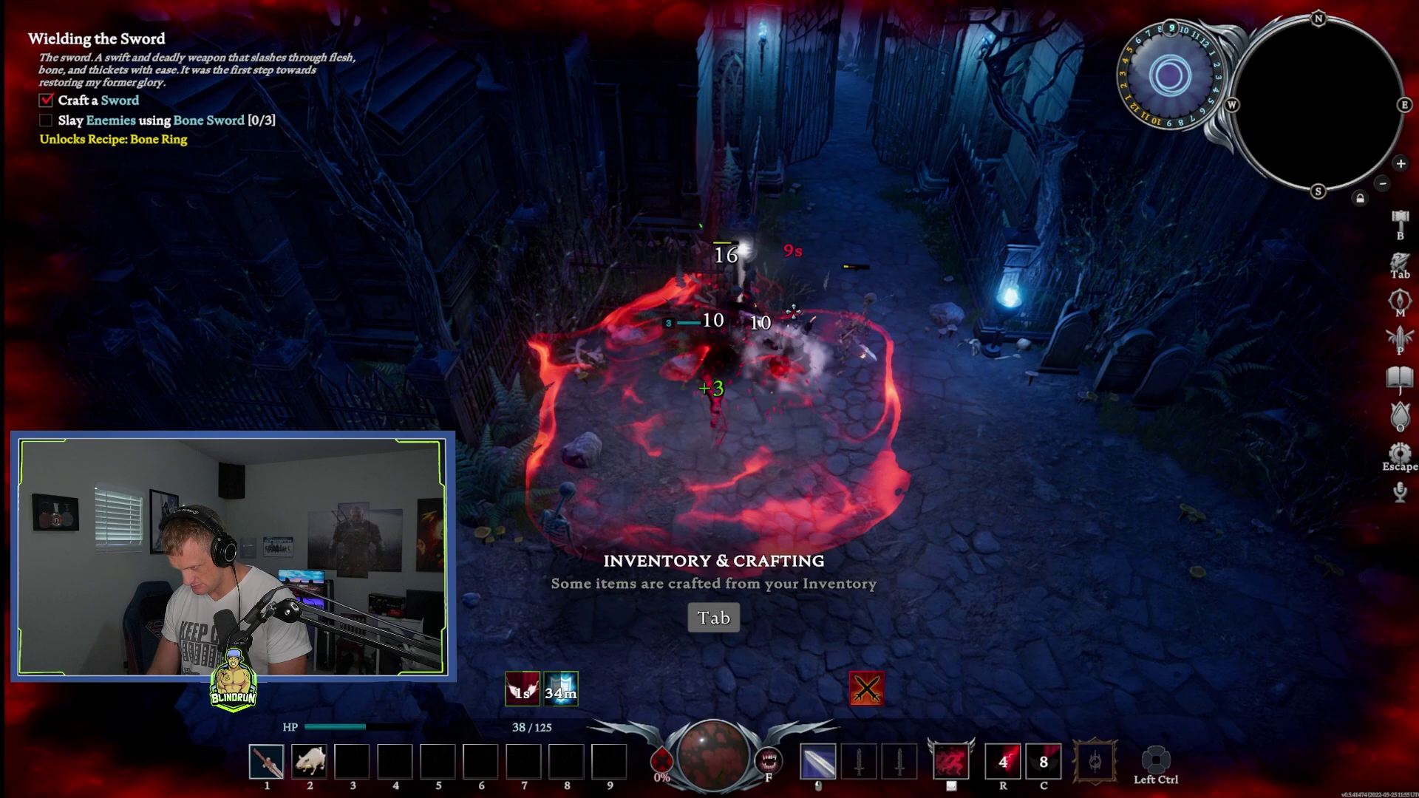
pyautogui.press('d')
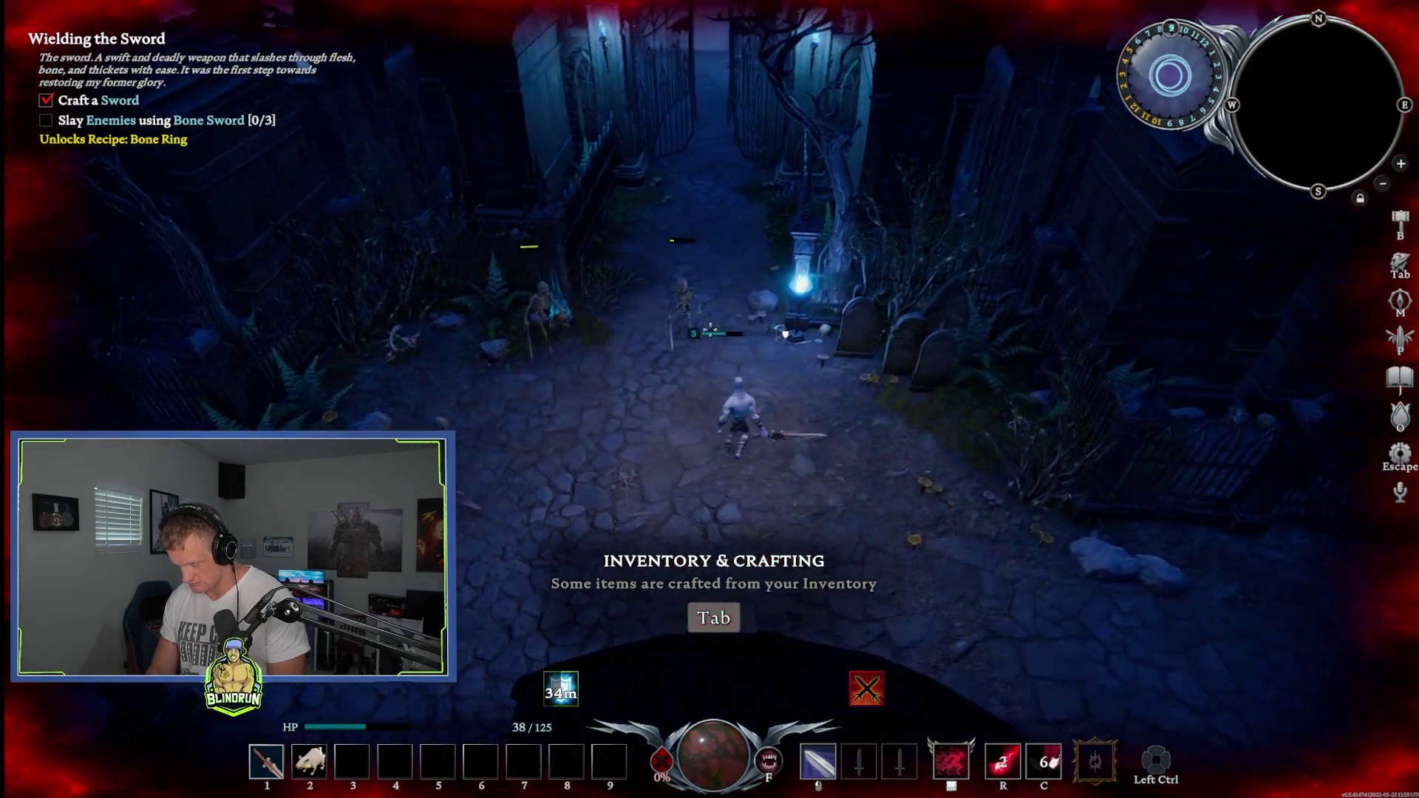
pyautogui.press('a')
pyautogui.click(666, 340)
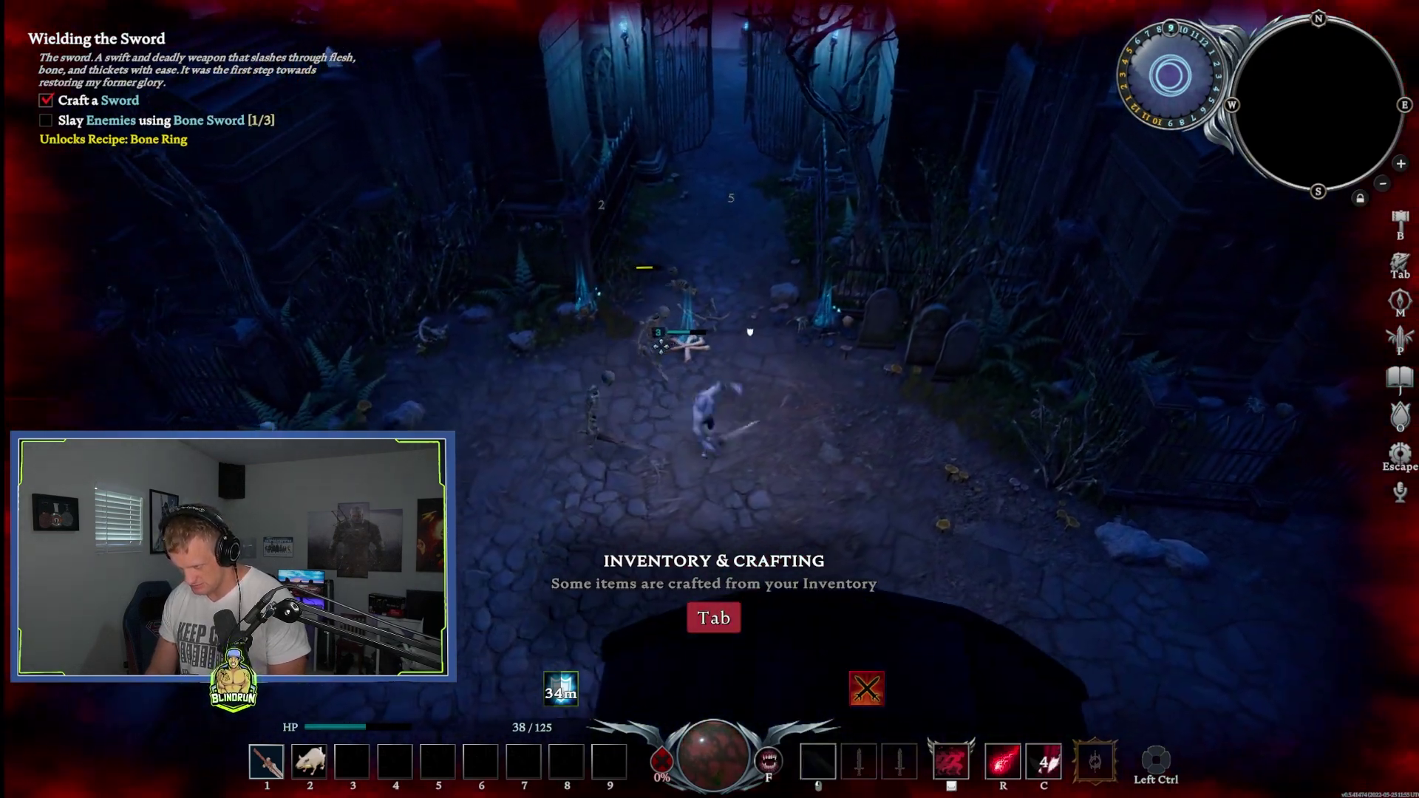
pyautogui.click(664, 347)
pyautogui.press('d')
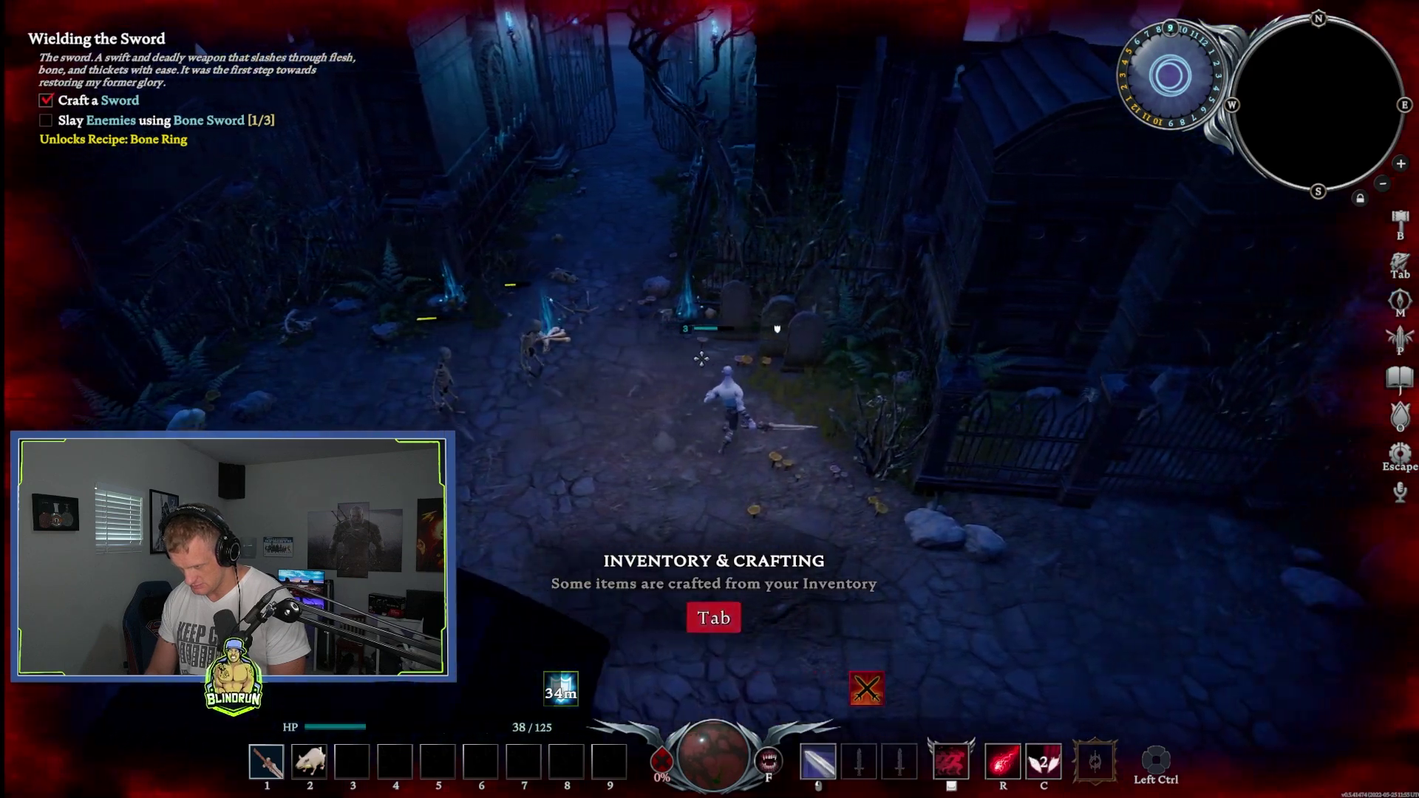
# Step: Craft a Bone Ring from the character panel's recipes, then return to the Equipment view
pyautogui.press('Tab')
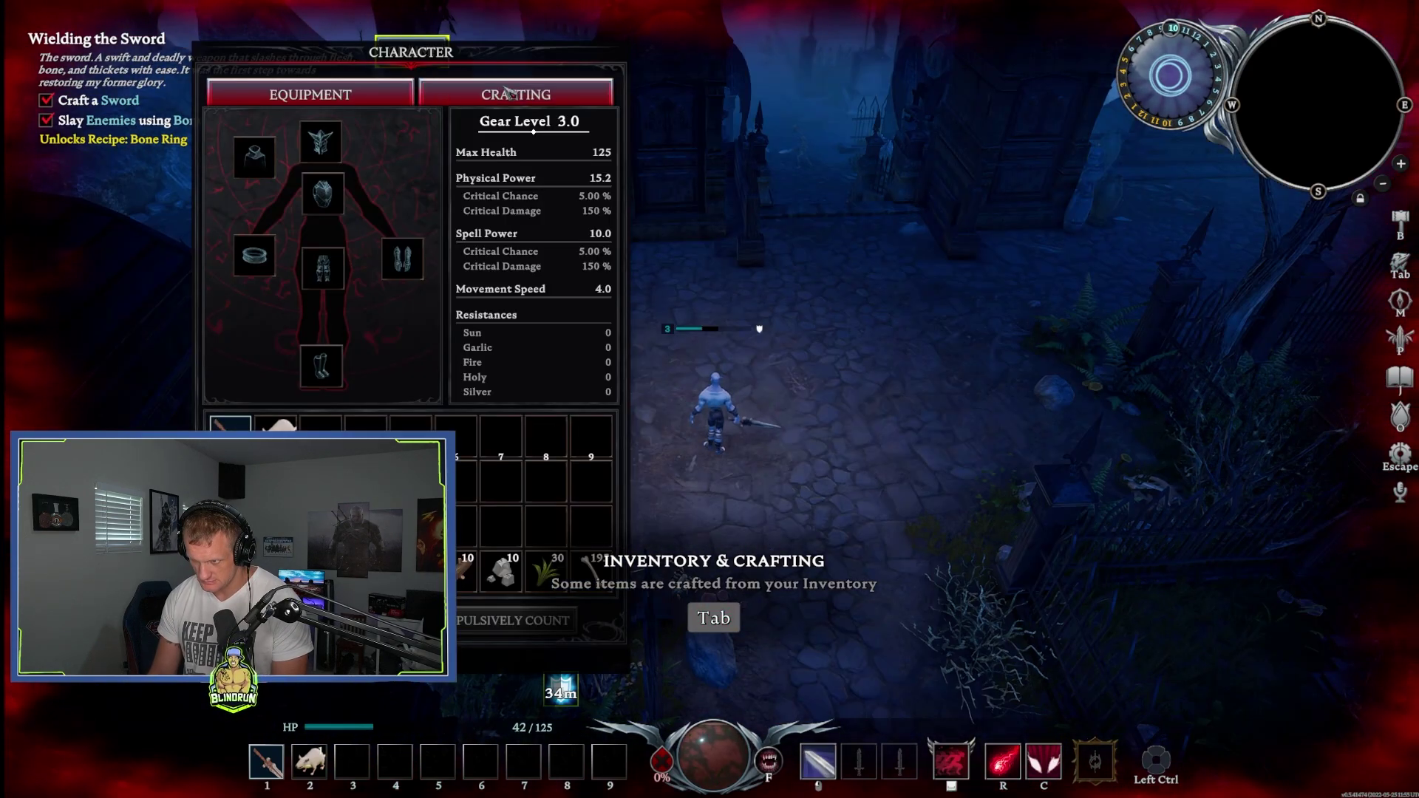
pyautogui.press('Tab')
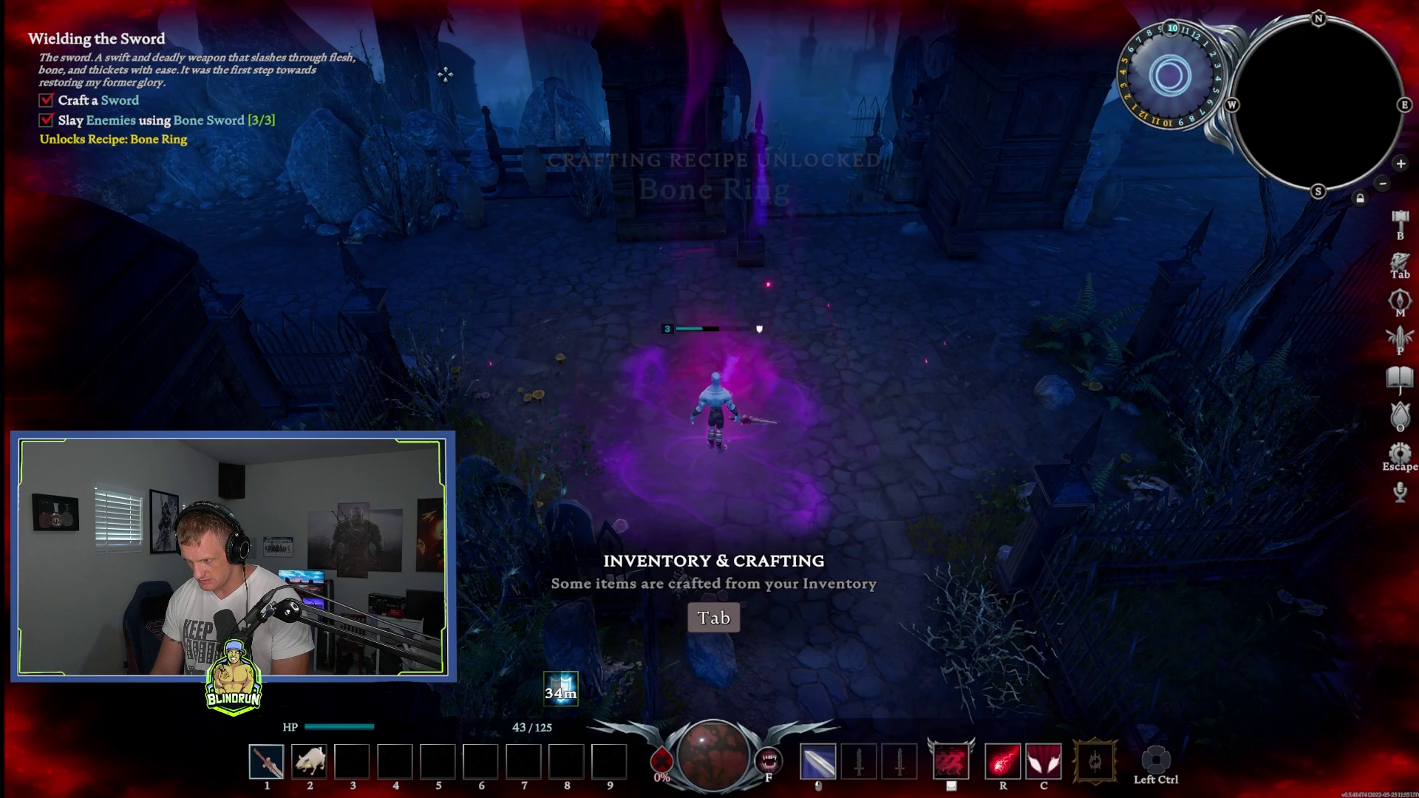
pyautogui.press('Tab')
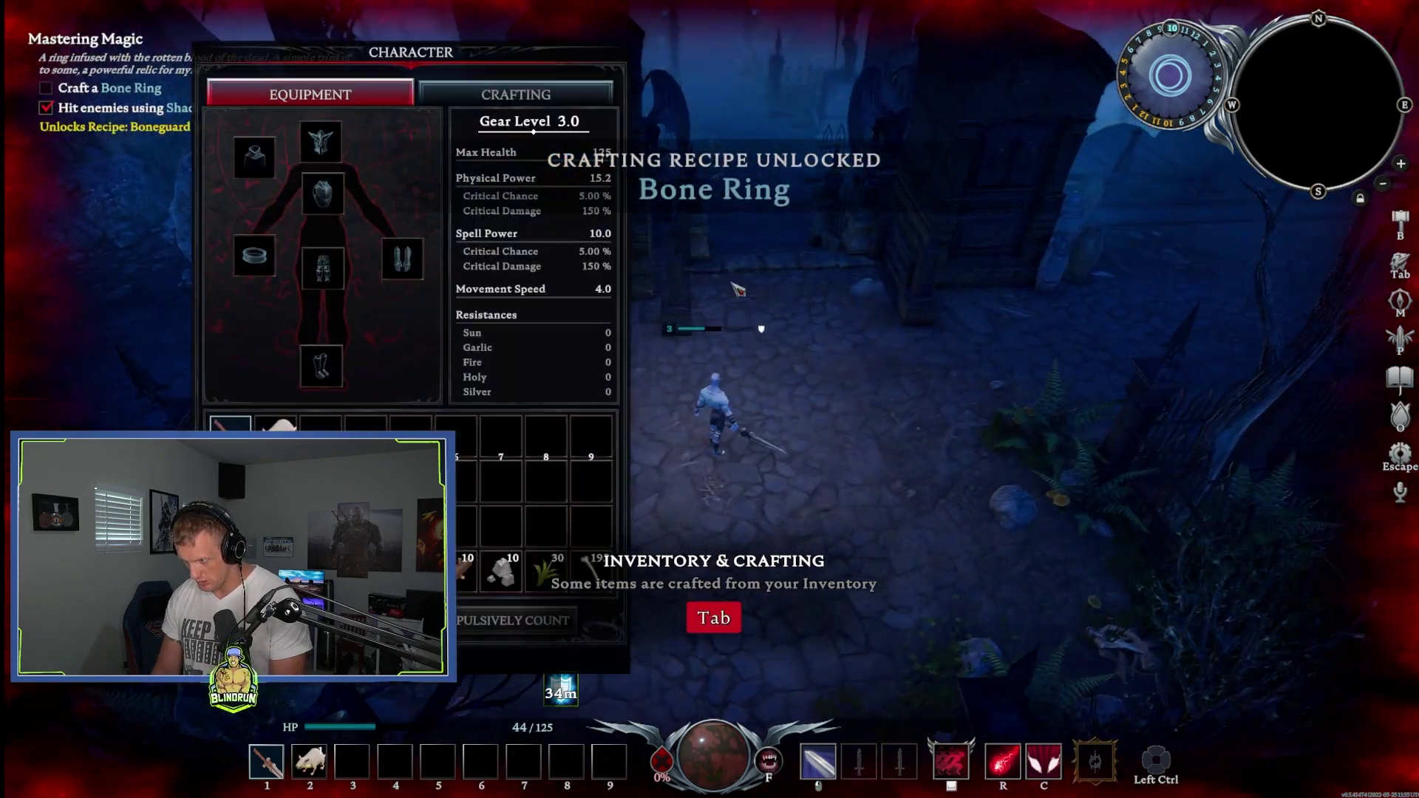
pyautogui.press('Tab')
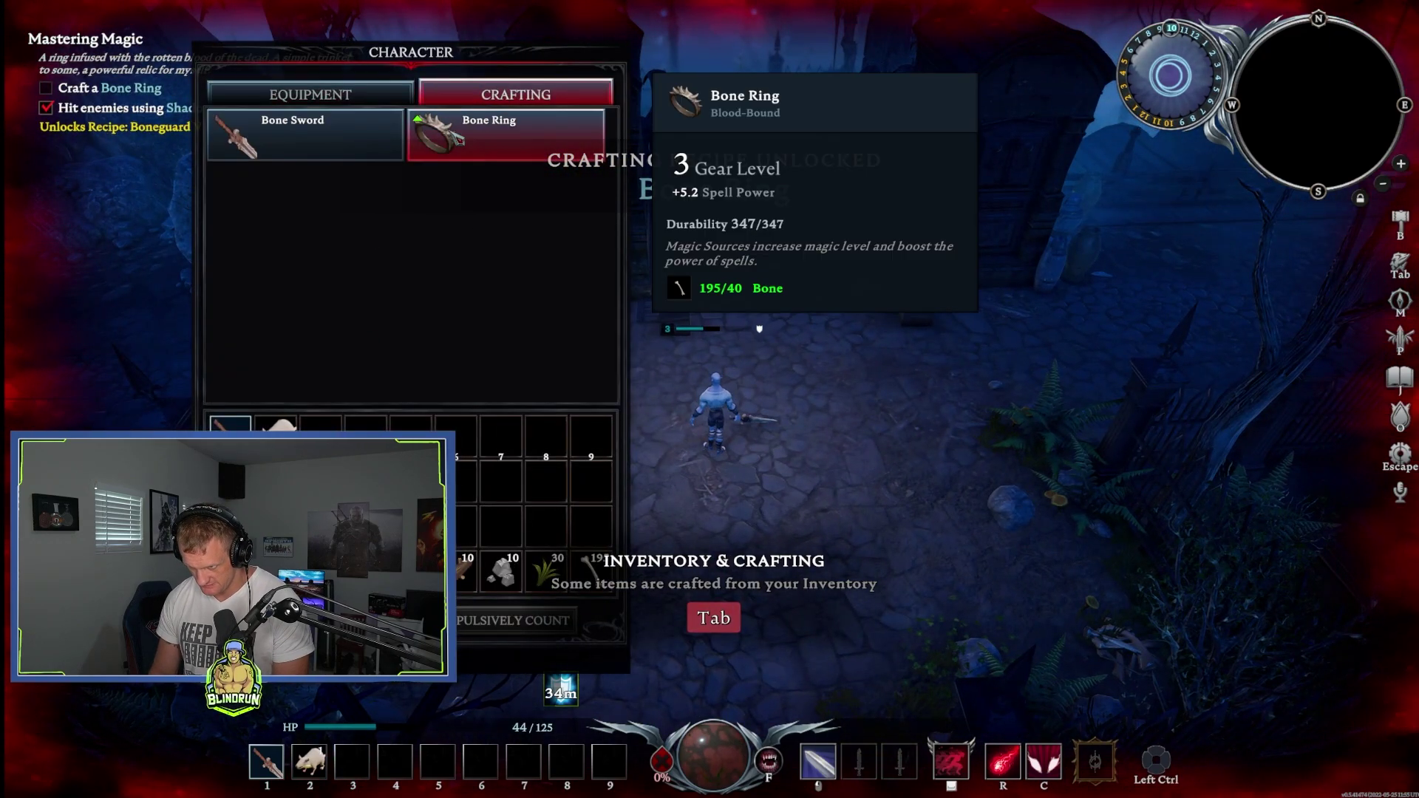
pyautogui.click(456, 138)
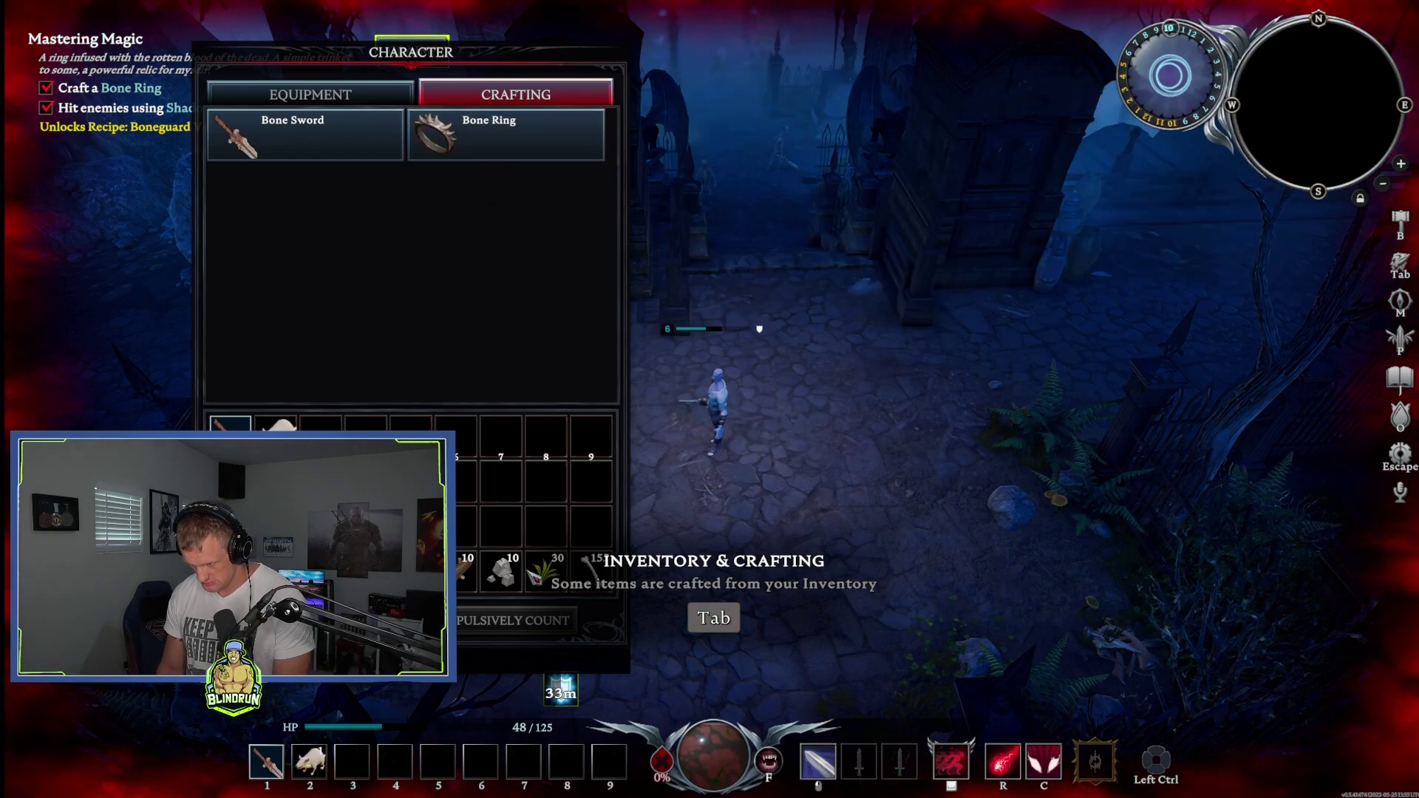
pyautogui.click(345, 100)
# Step: Craft the Boneguard Chestguard and Boneguard Leggings from the crafting recipe list
pyautogui.moveTo(259, 266)
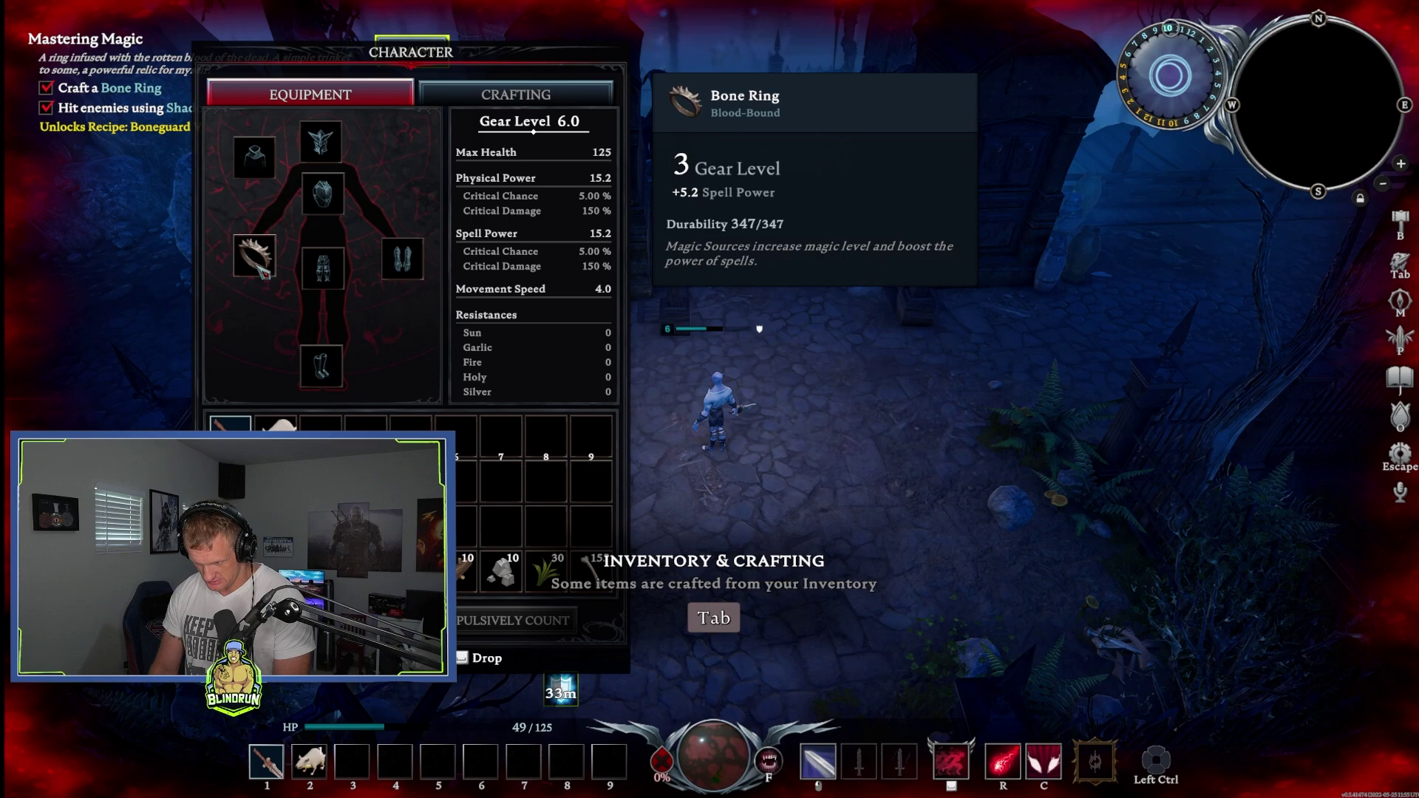
pyautogui.press('Tab')
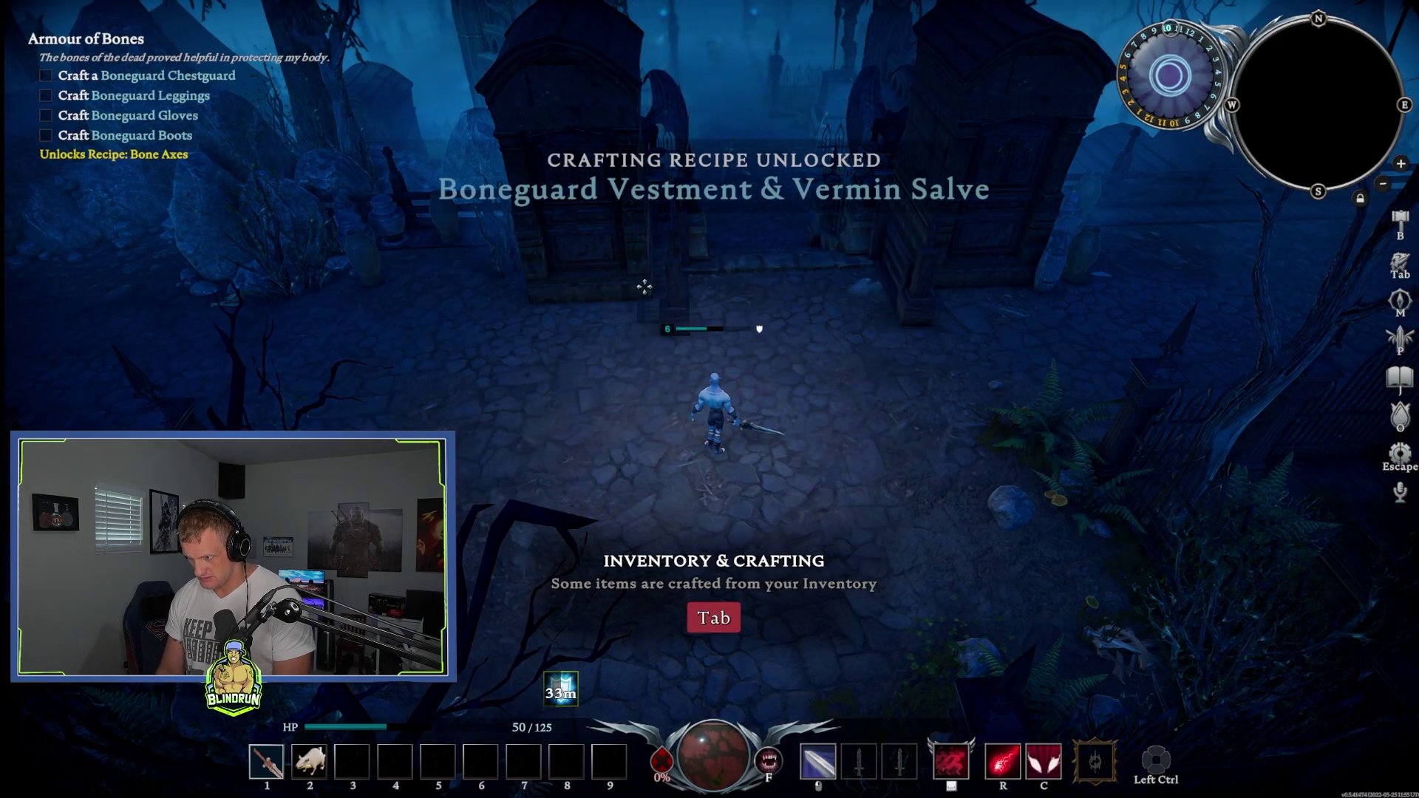
pyautogui.press('w')
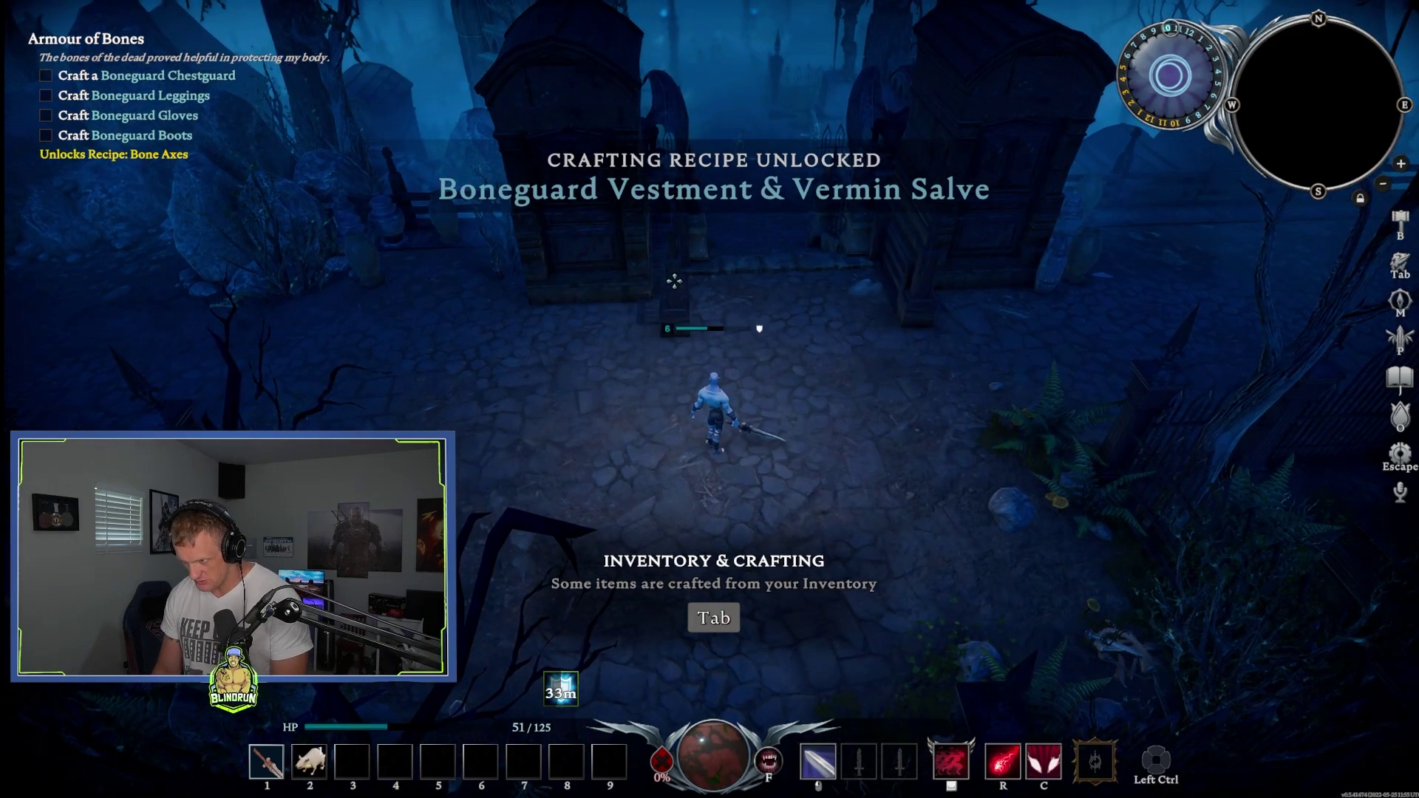
pyautogui.press('Tab')
pyautogui.click(516, 94)
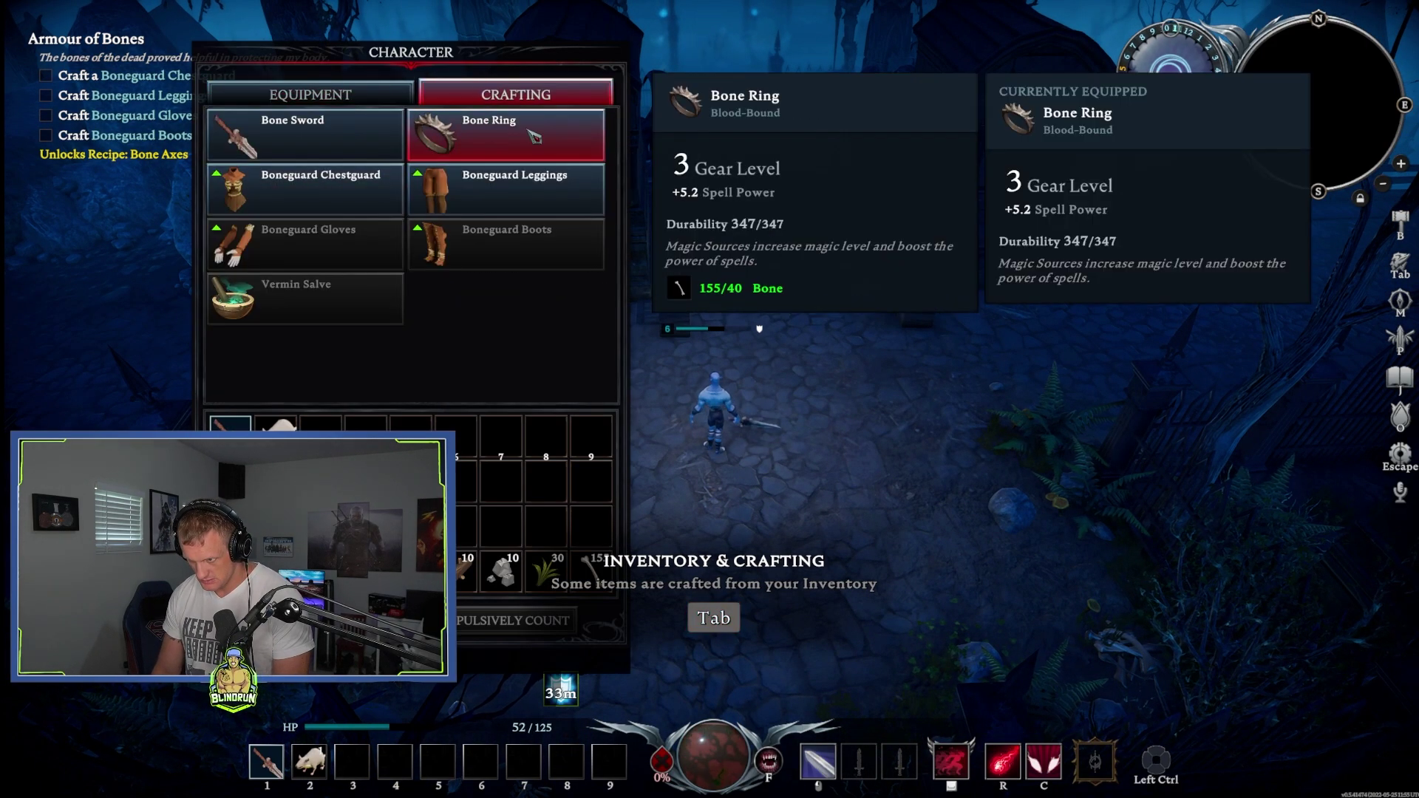
pyautogui.click(331, 207)
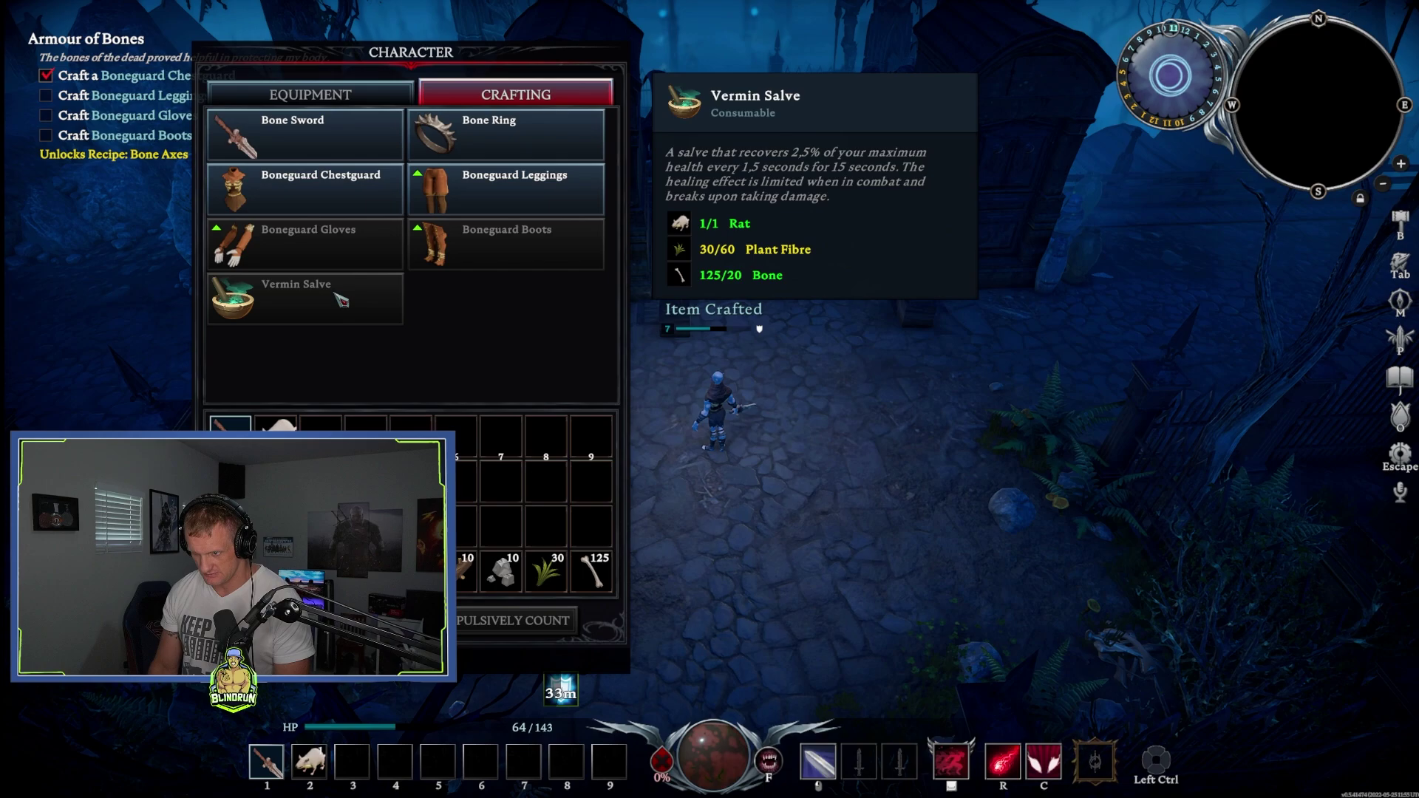
pyautogui.click(513, 190)
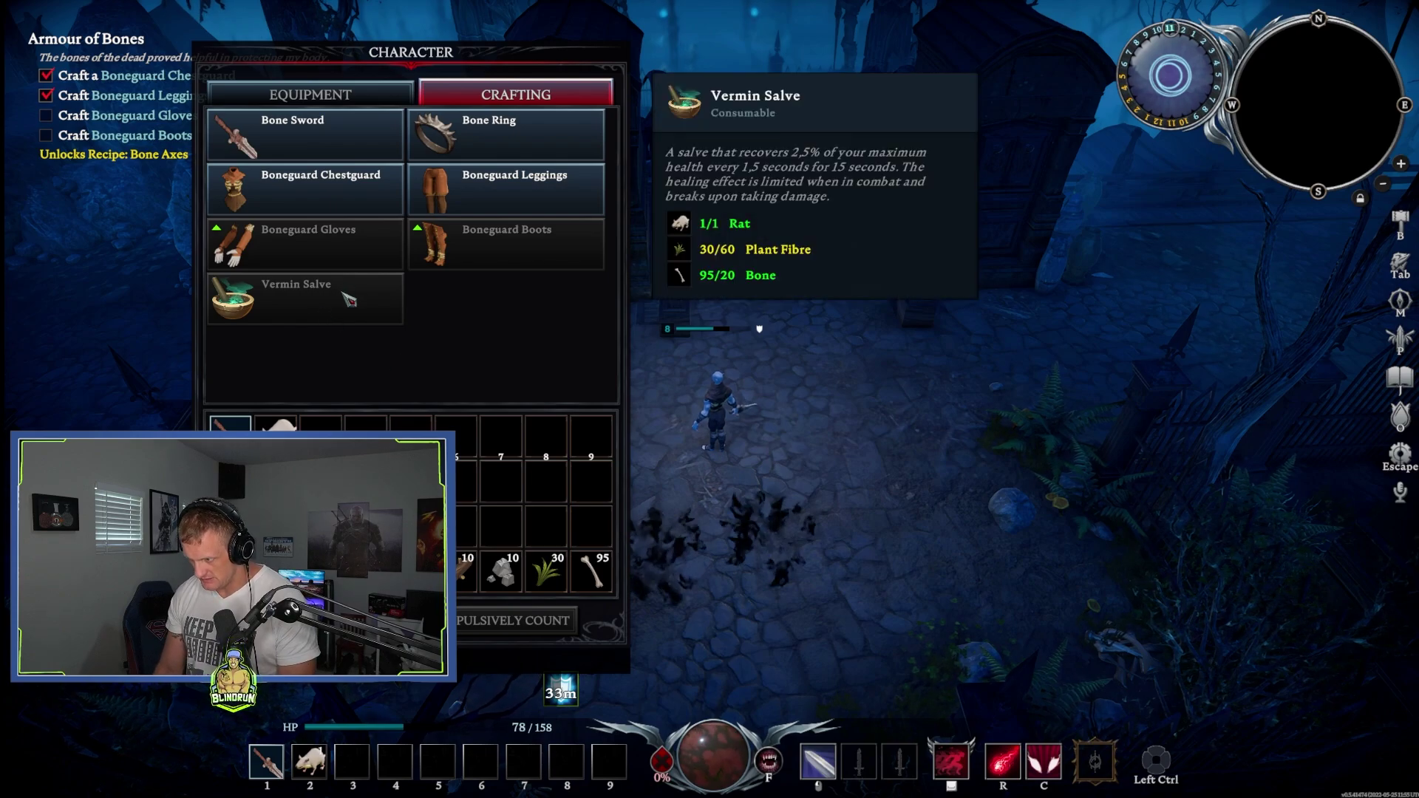
pyautogui.press('w')
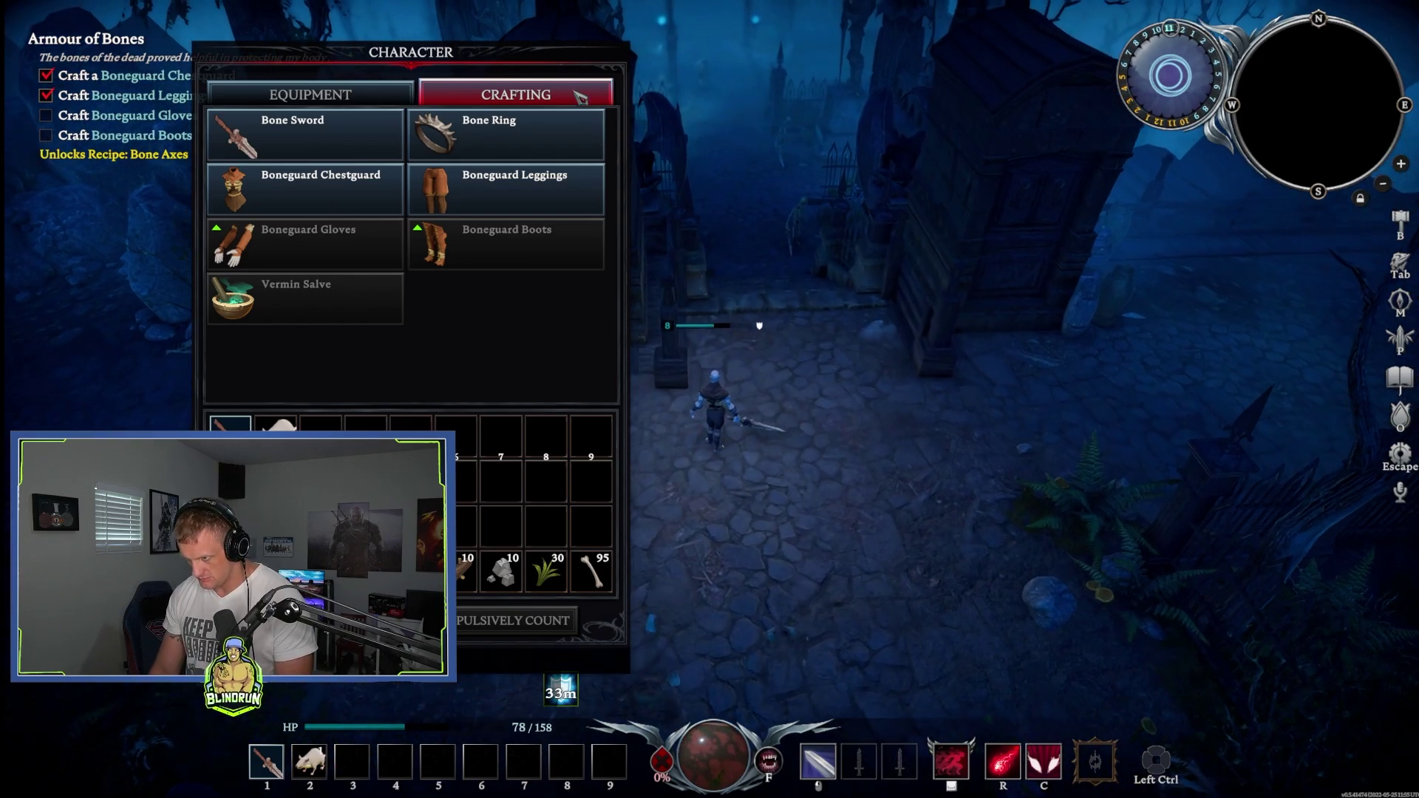
# Step: Go through the gate and fight the skeleton and Rotting Ghoul with the R ability, sword and C counter
pyautogui.press('Tab')
pyautogui.press('w')
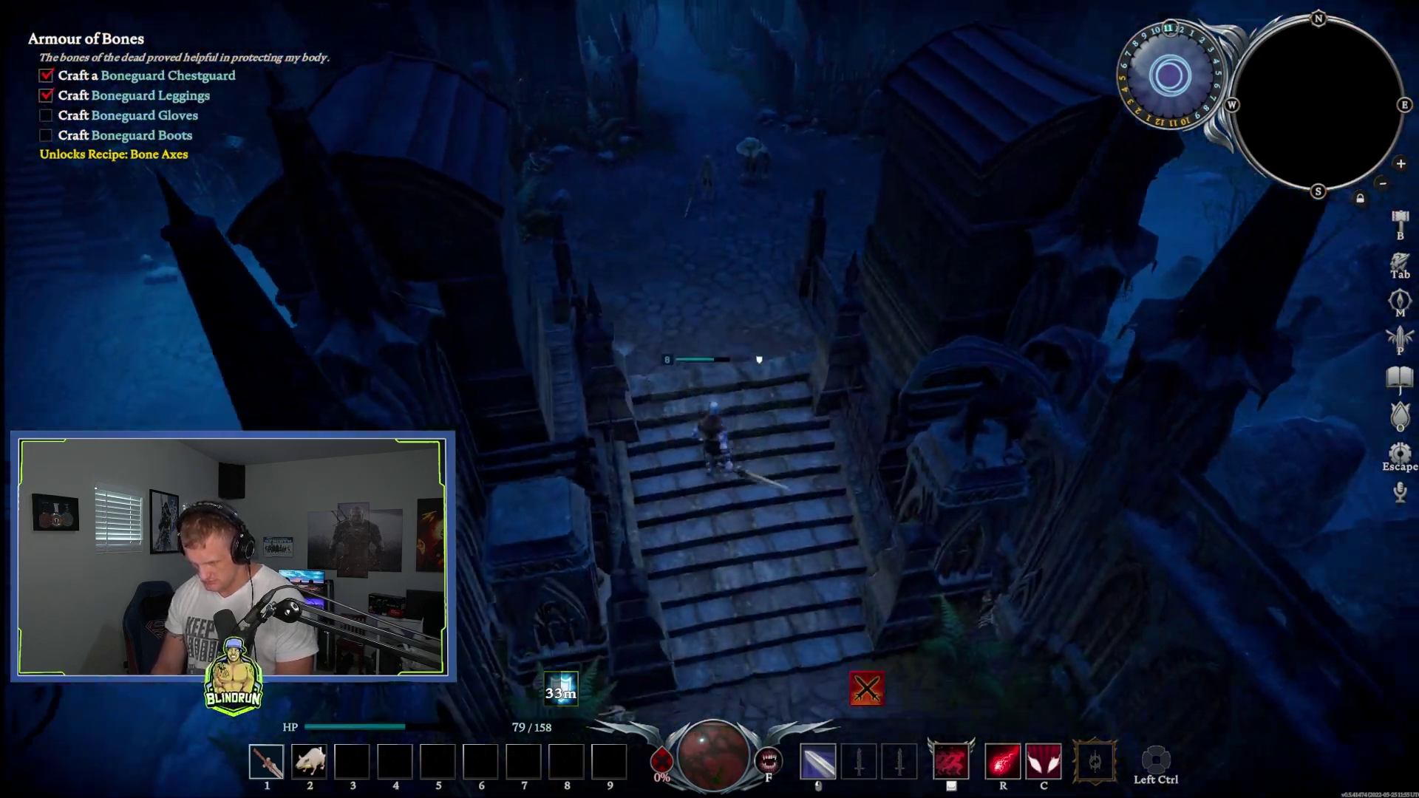
pyautogui.press('r')
pyautogui.click(737, 280)
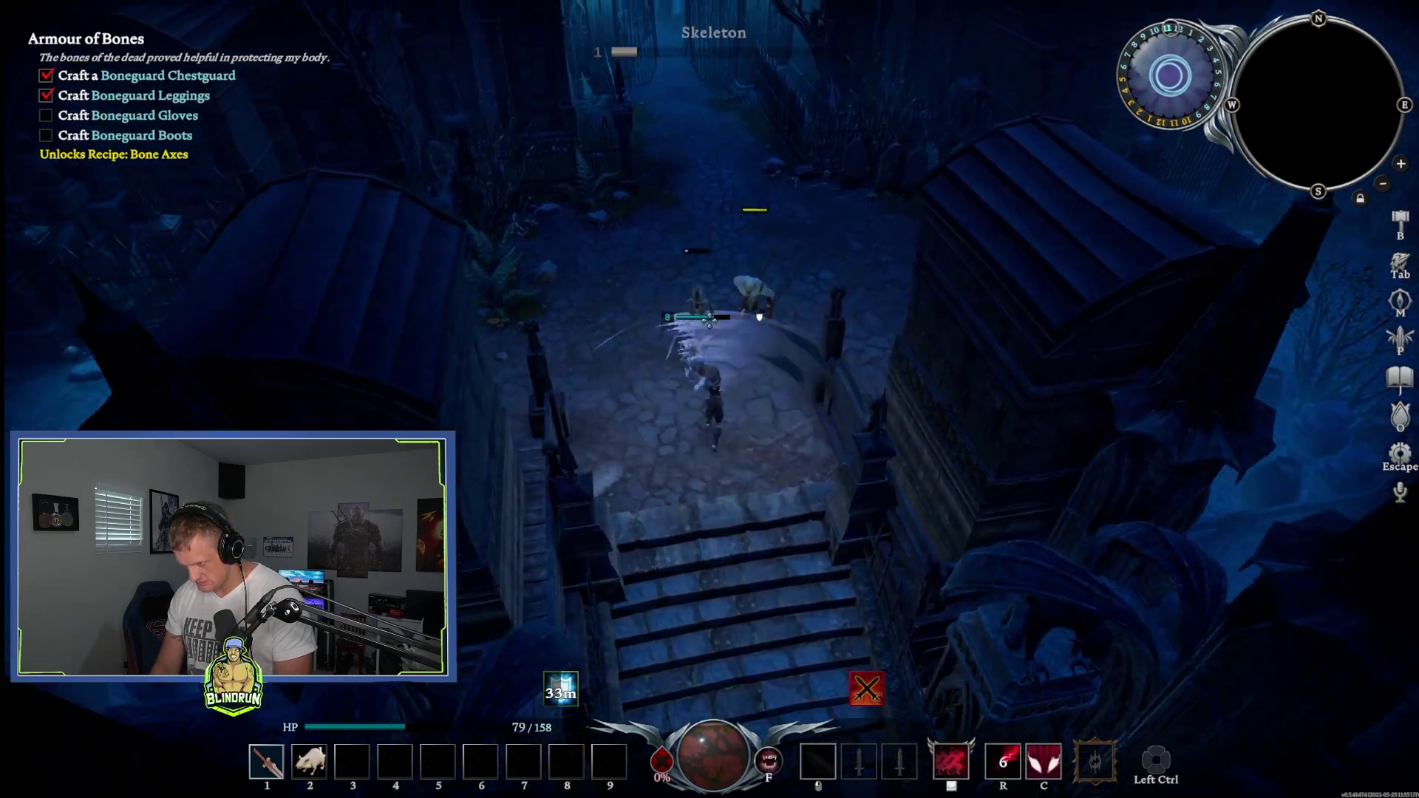
pyautogui.click(762, 342)
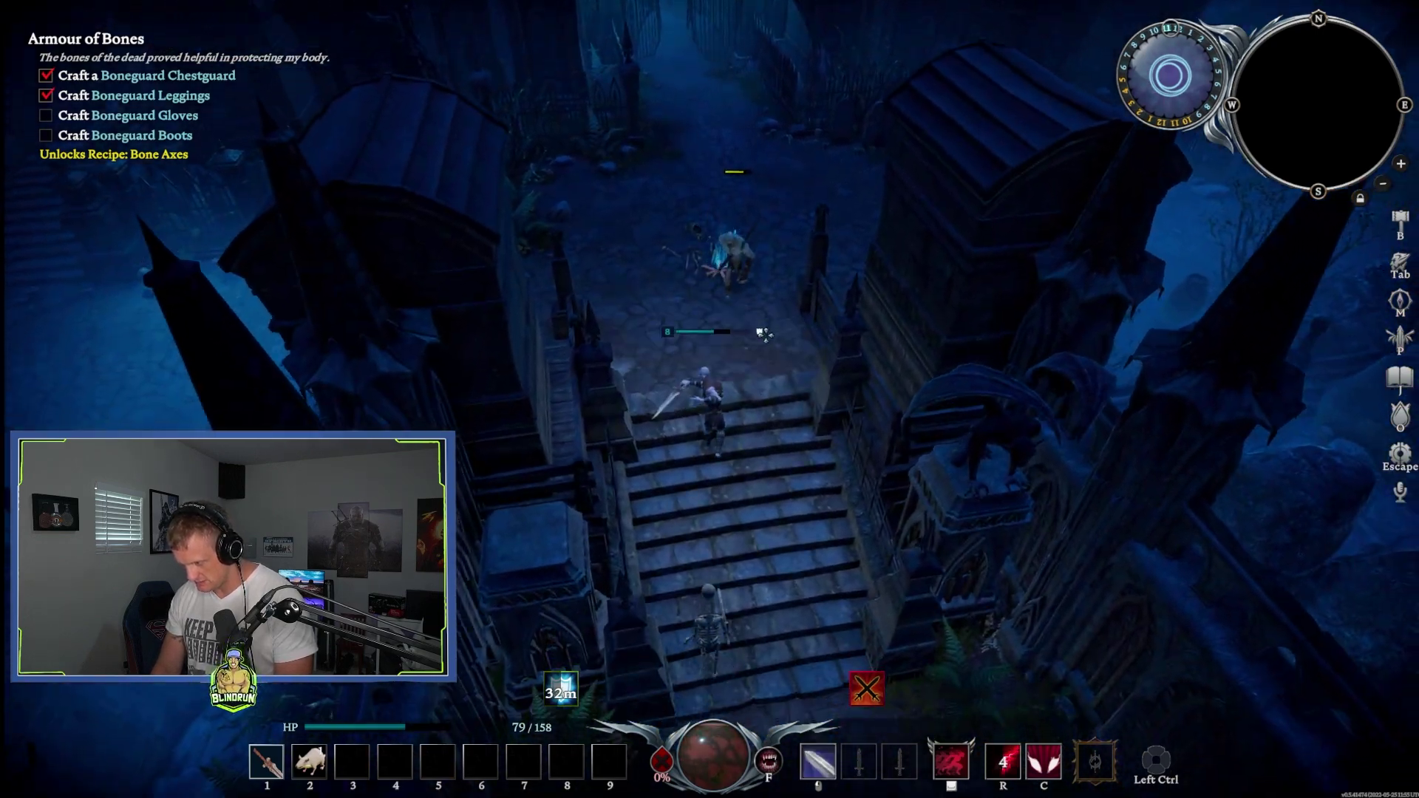
pyautogui.press('c')
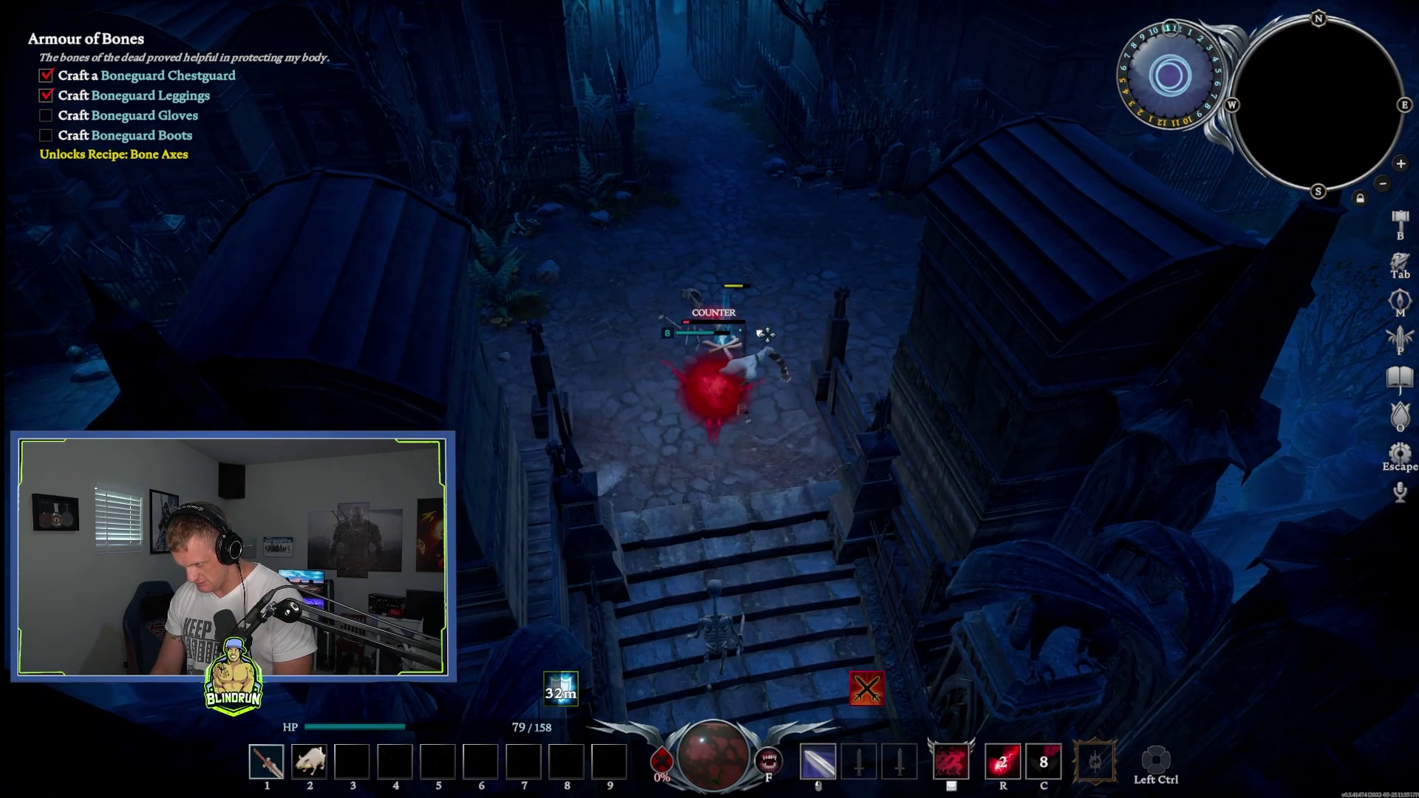
pyautogui.click(754, 340)
pyautogui.click(742, 347)
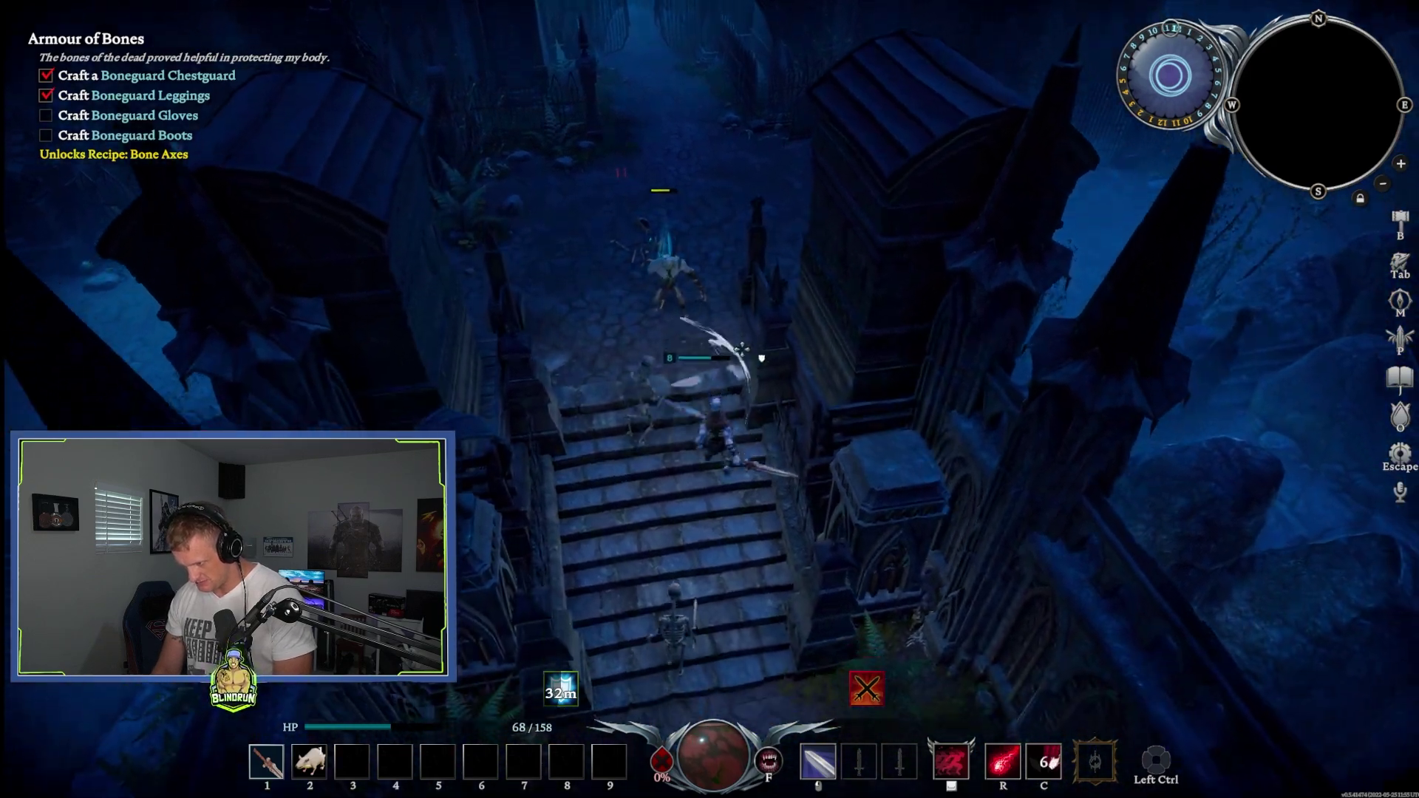
# Step: Defeat the skeletons on the stairs and climb up onto the cobbled graveyard area
pyautogui.press('w')
pyautogui.press('s')
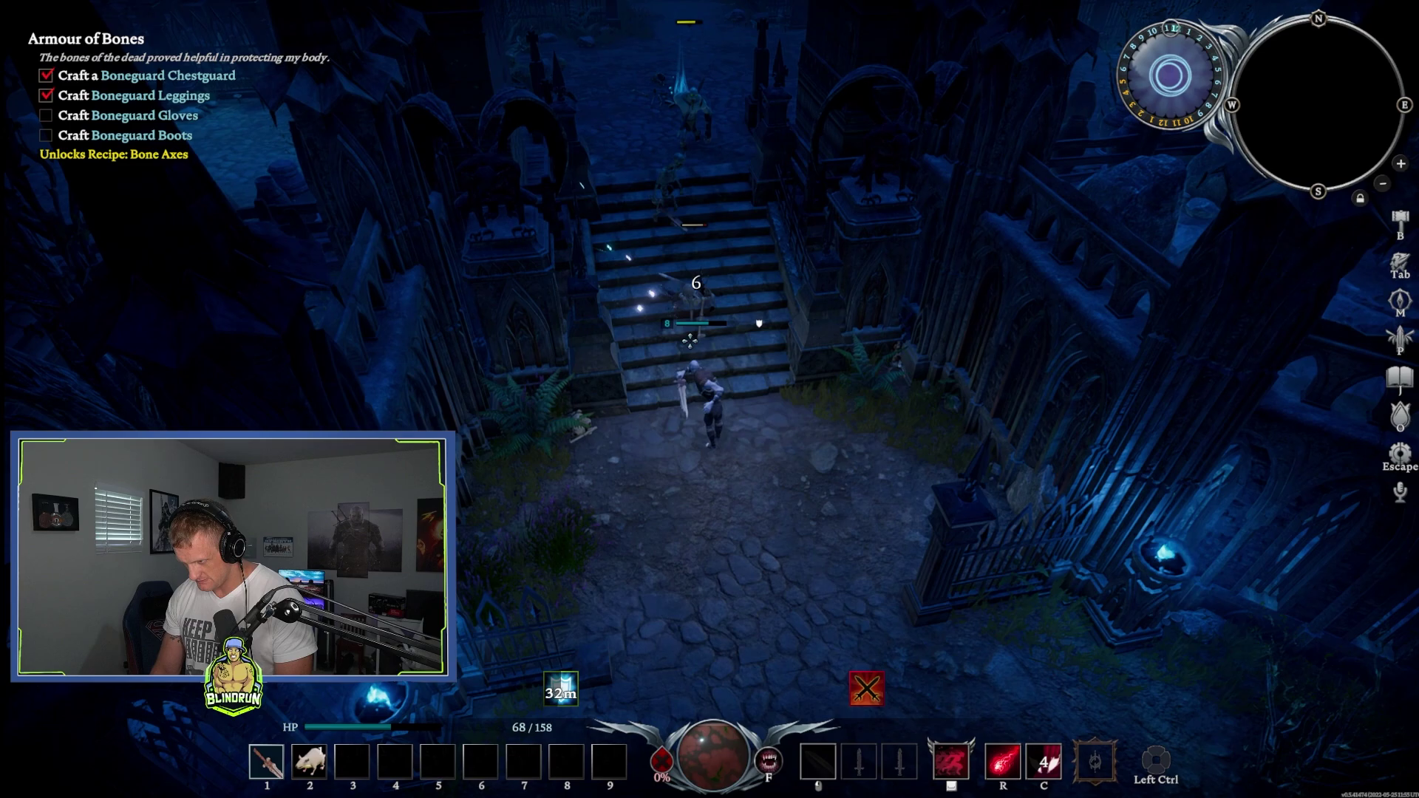
pyautogui.click(673, 299)
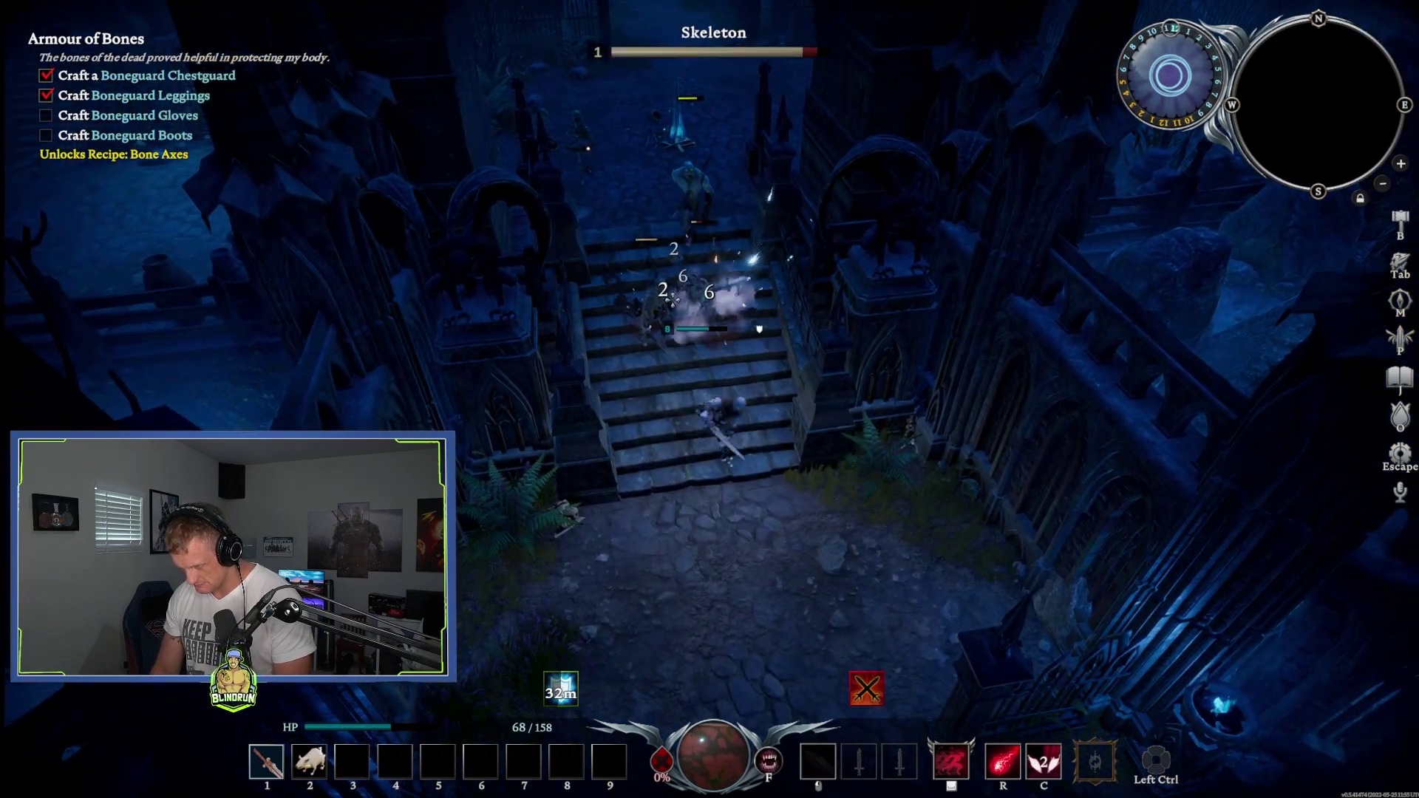
pyautogui.click(675, 297)
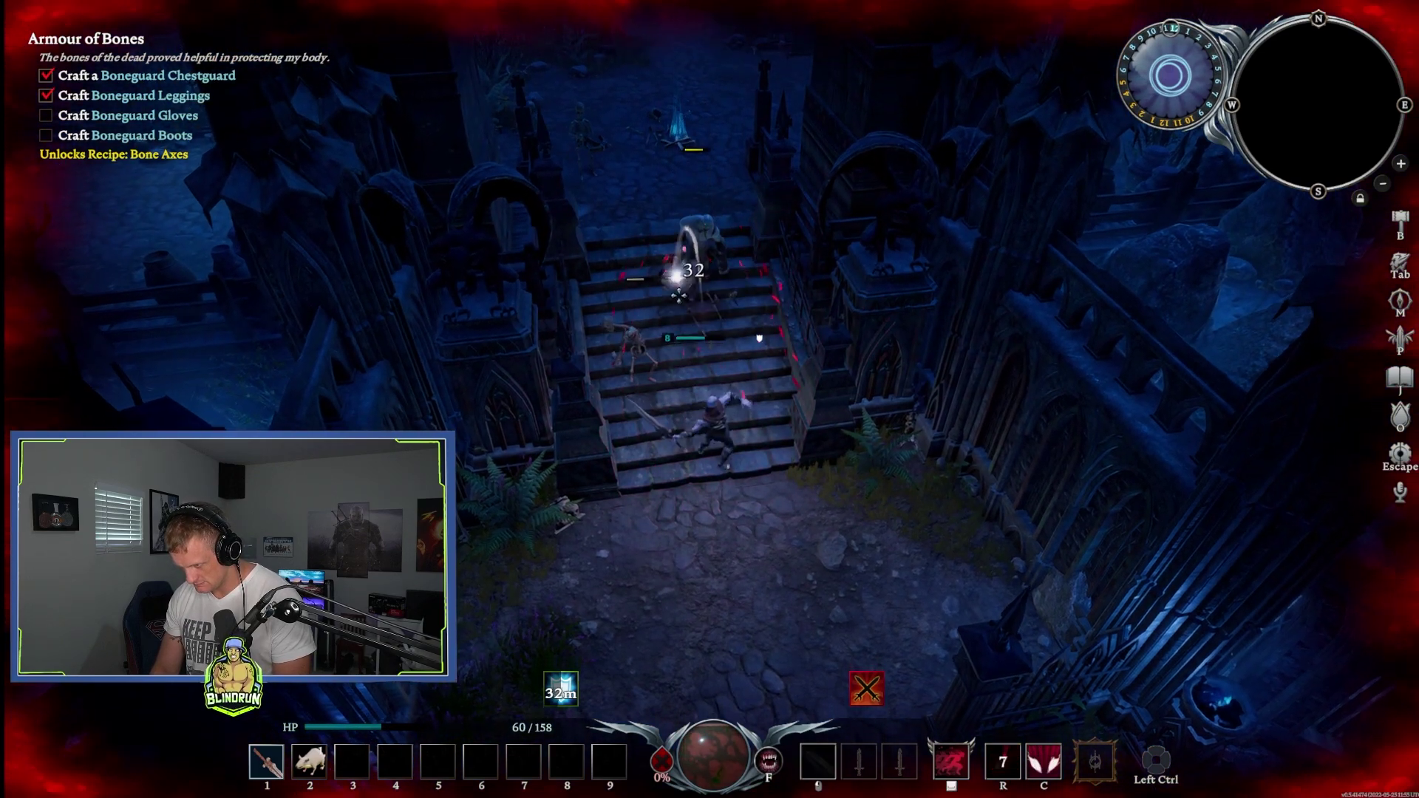
pyautogui.click(700, 300)
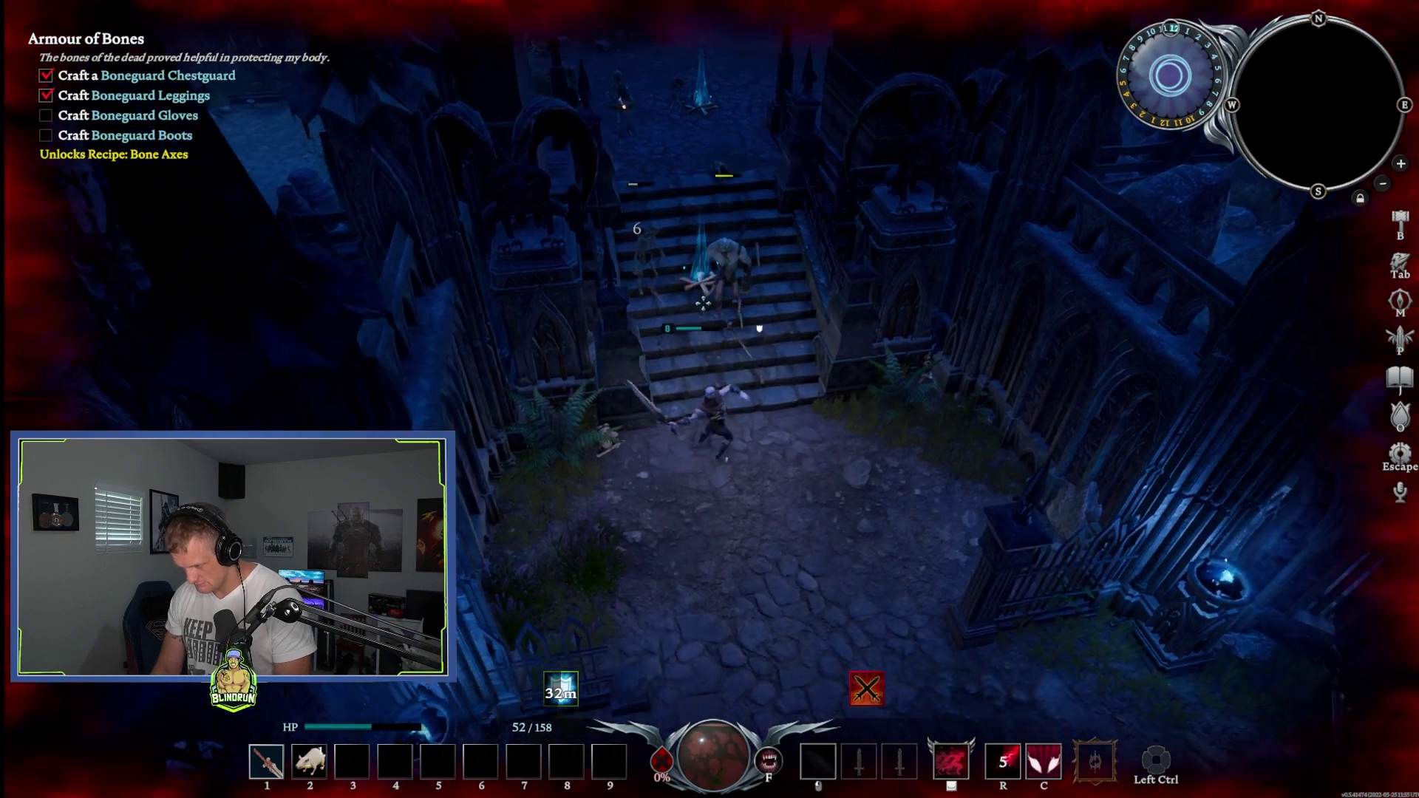
pyautogui.press('s')
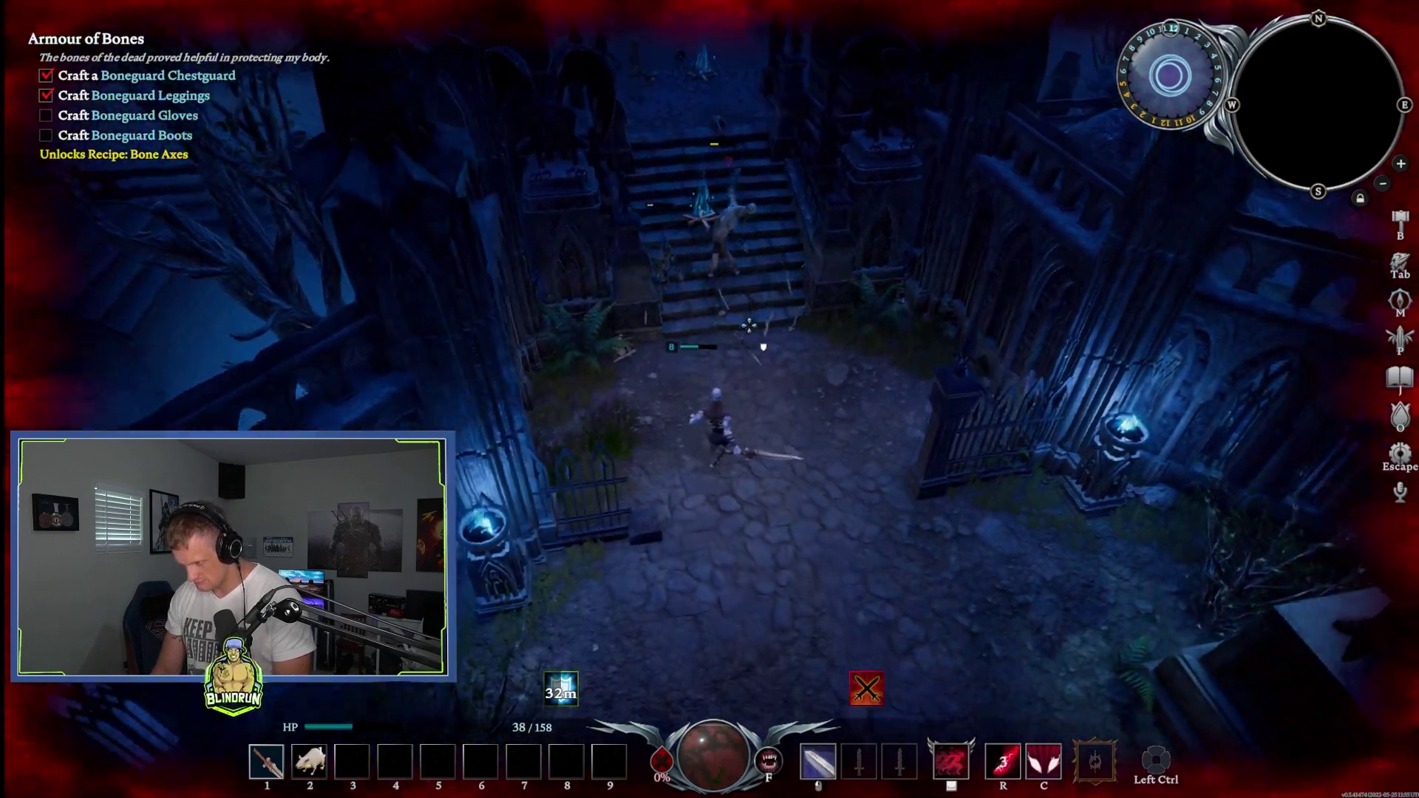
pyautogui.press('w')
pyautogui.click(719, 345)
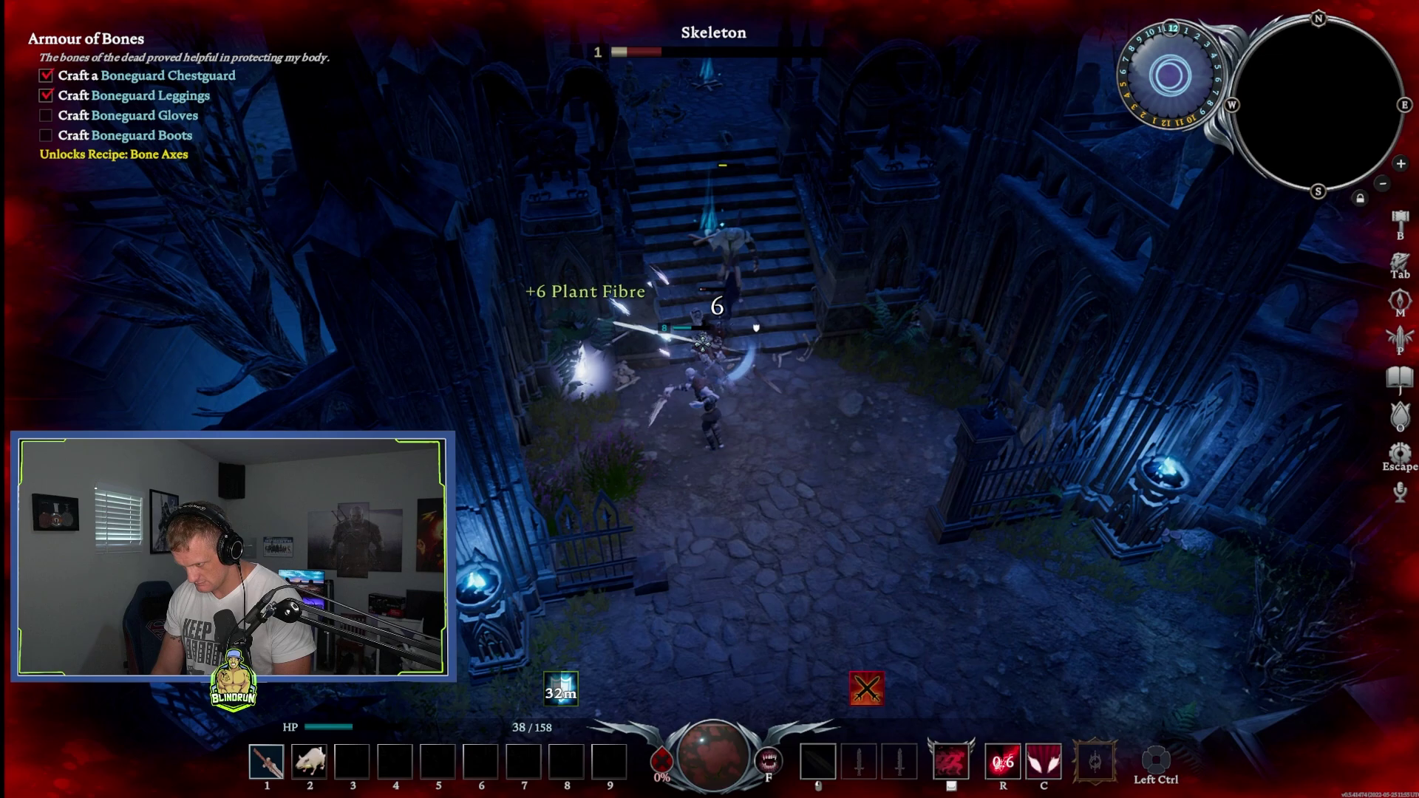
pyautogui.press('w')
pyautogui.click(719, 344)
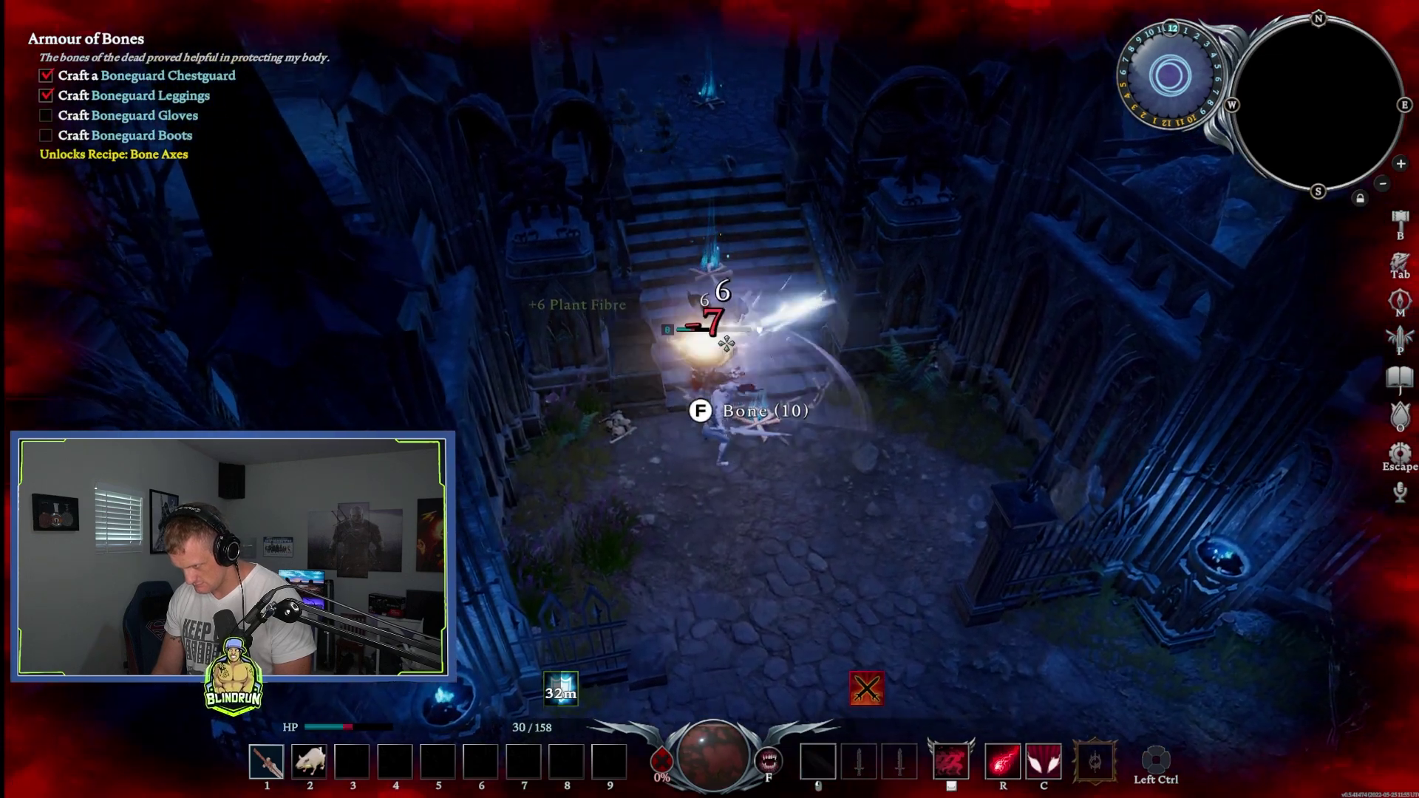
pyautogui.press('w')
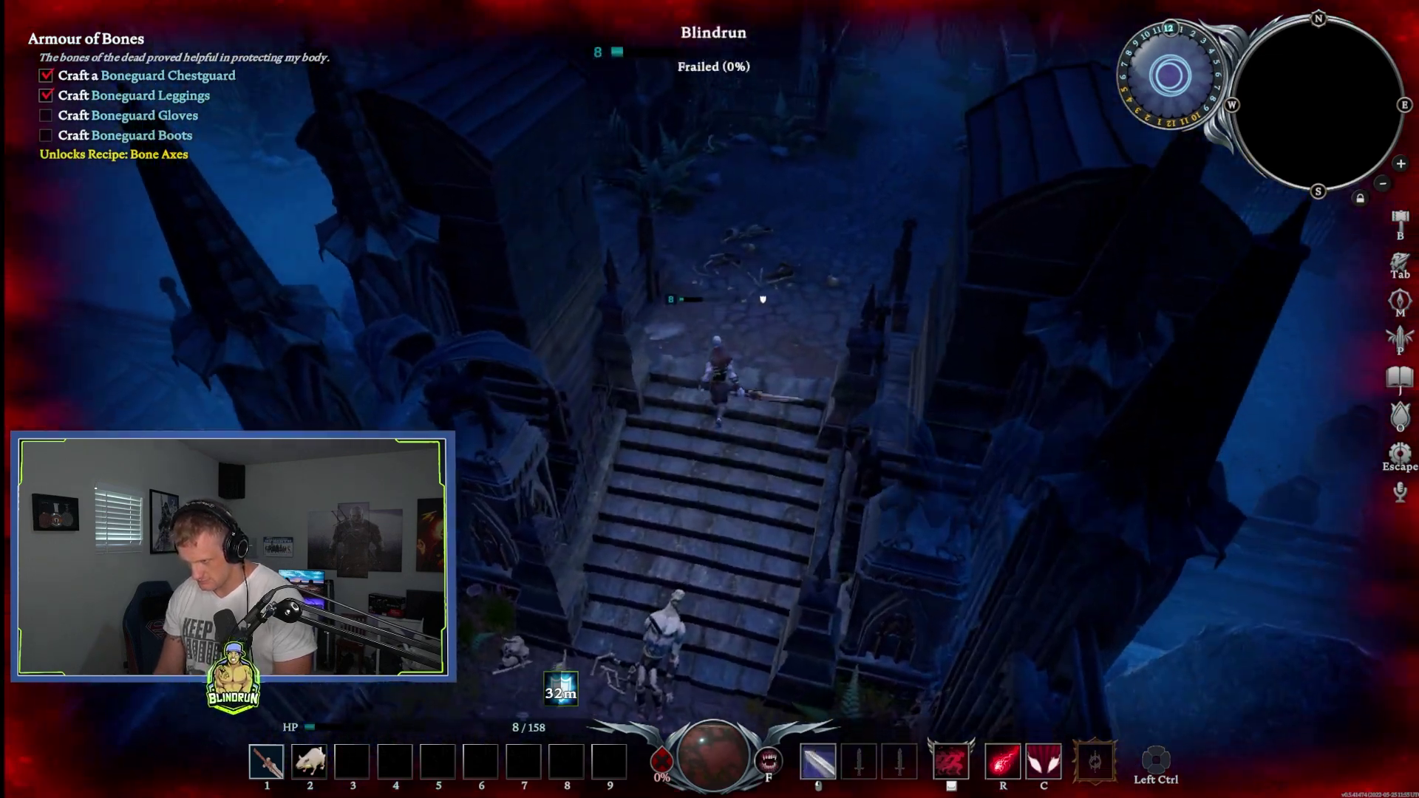
pyautogui.press('w')
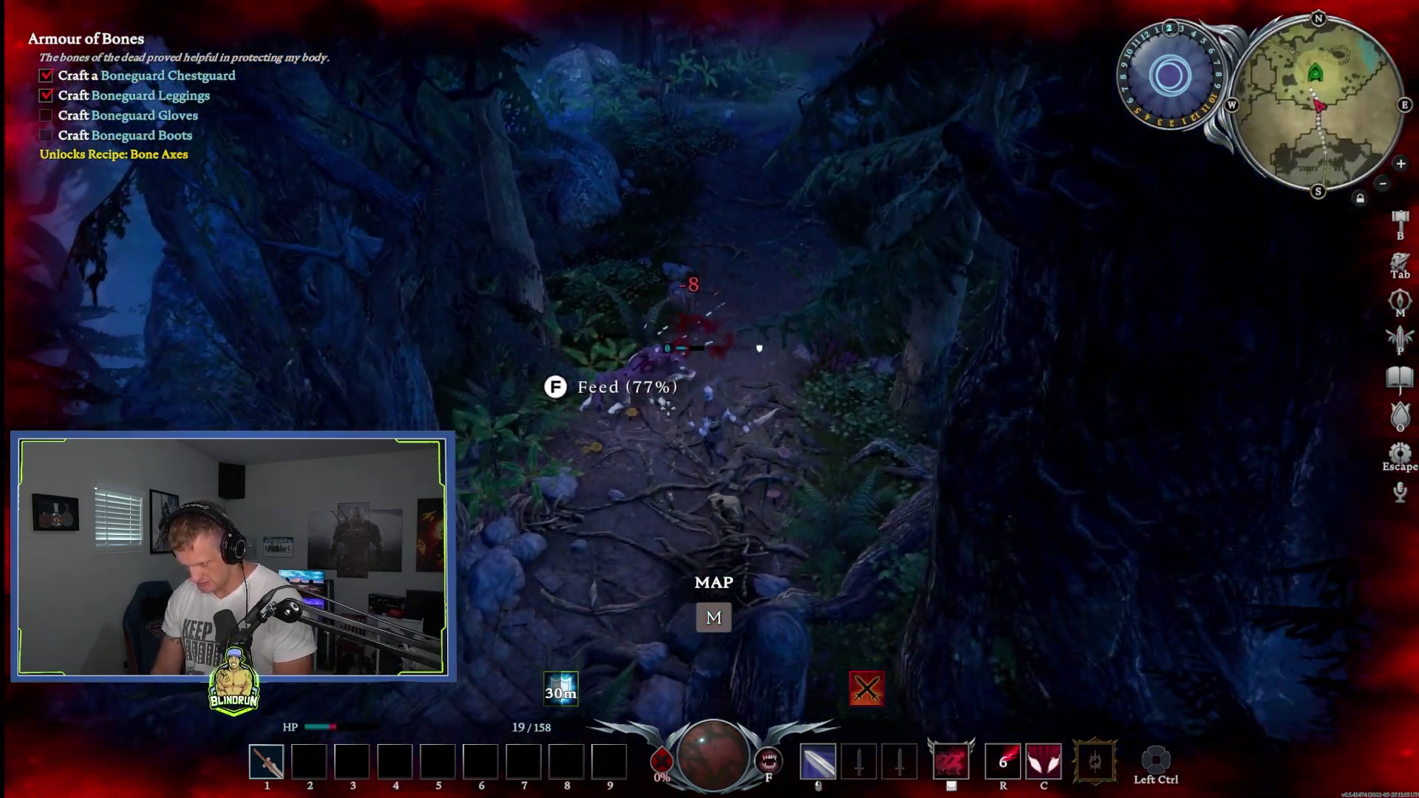
# Step: Feed on the downed wolf, then walk north up the forest path
pyautogui.press('f')
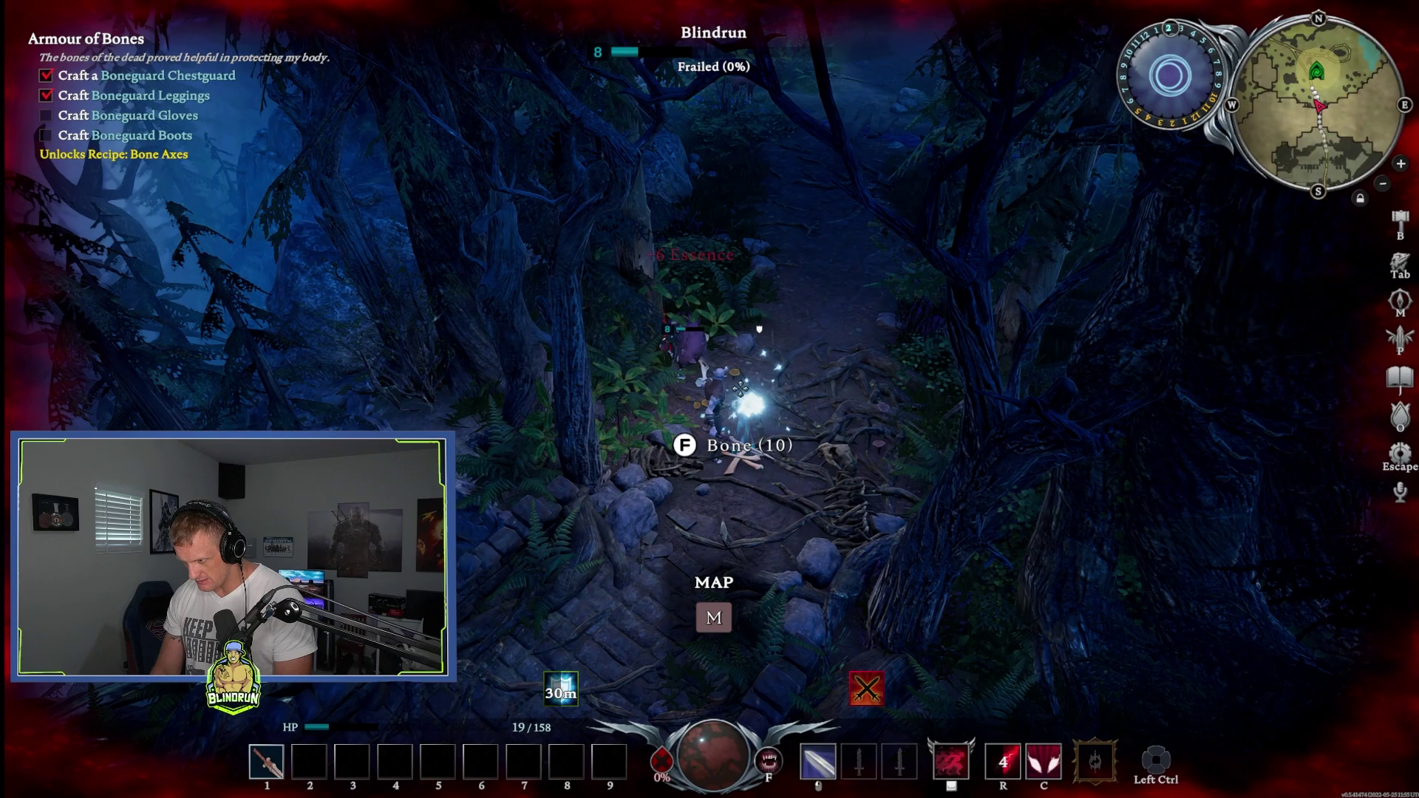
pyautogui.press('w')
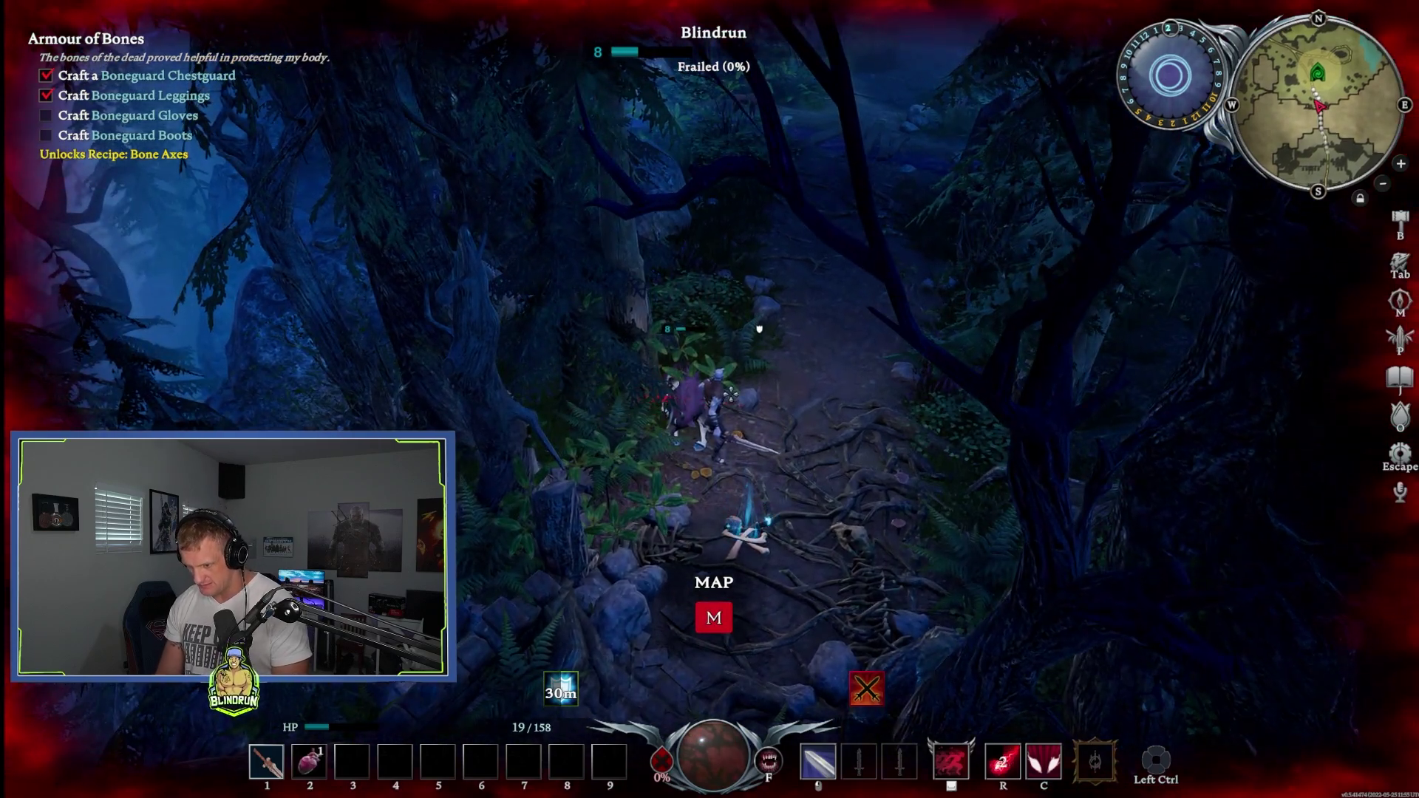
pyautogui.press('w')
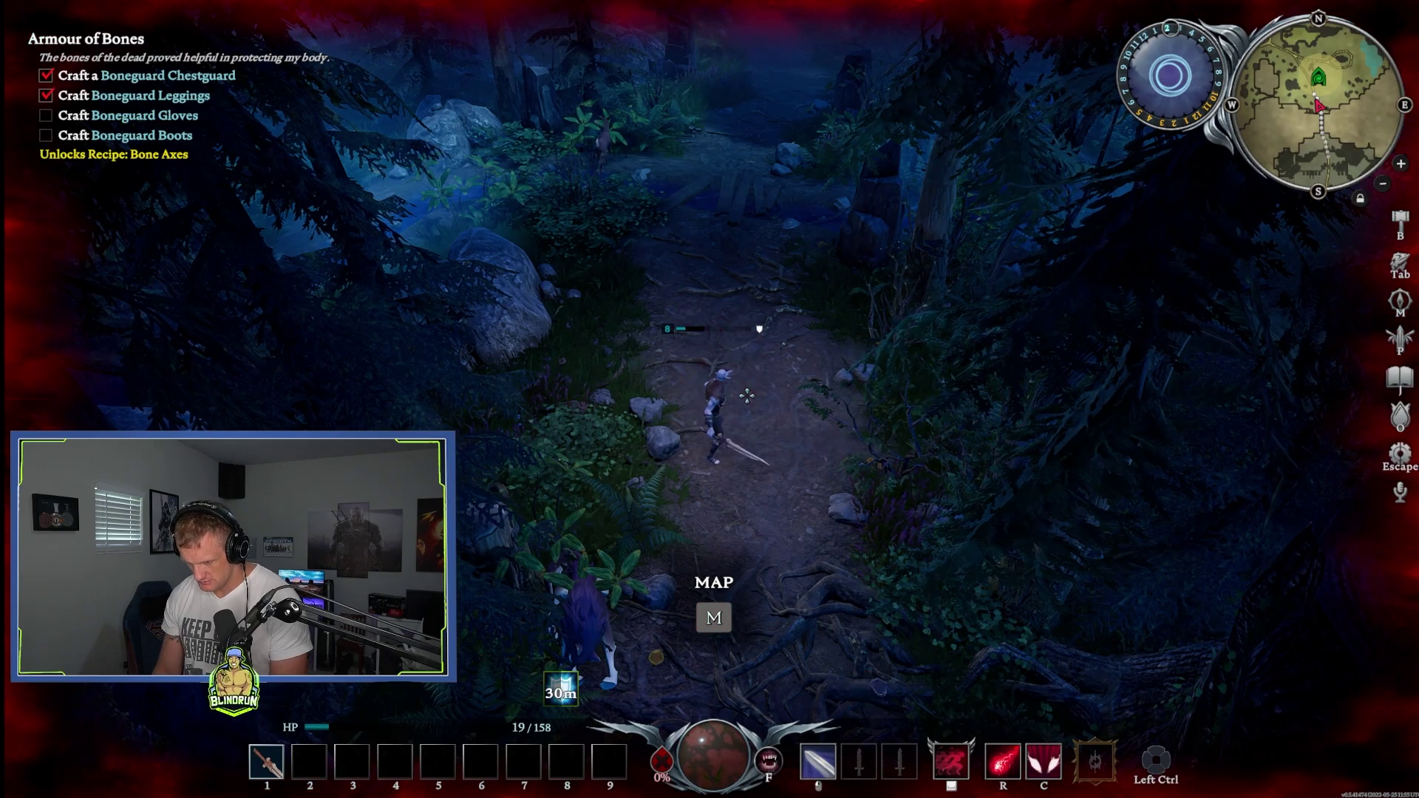
pyautogui.press('w')
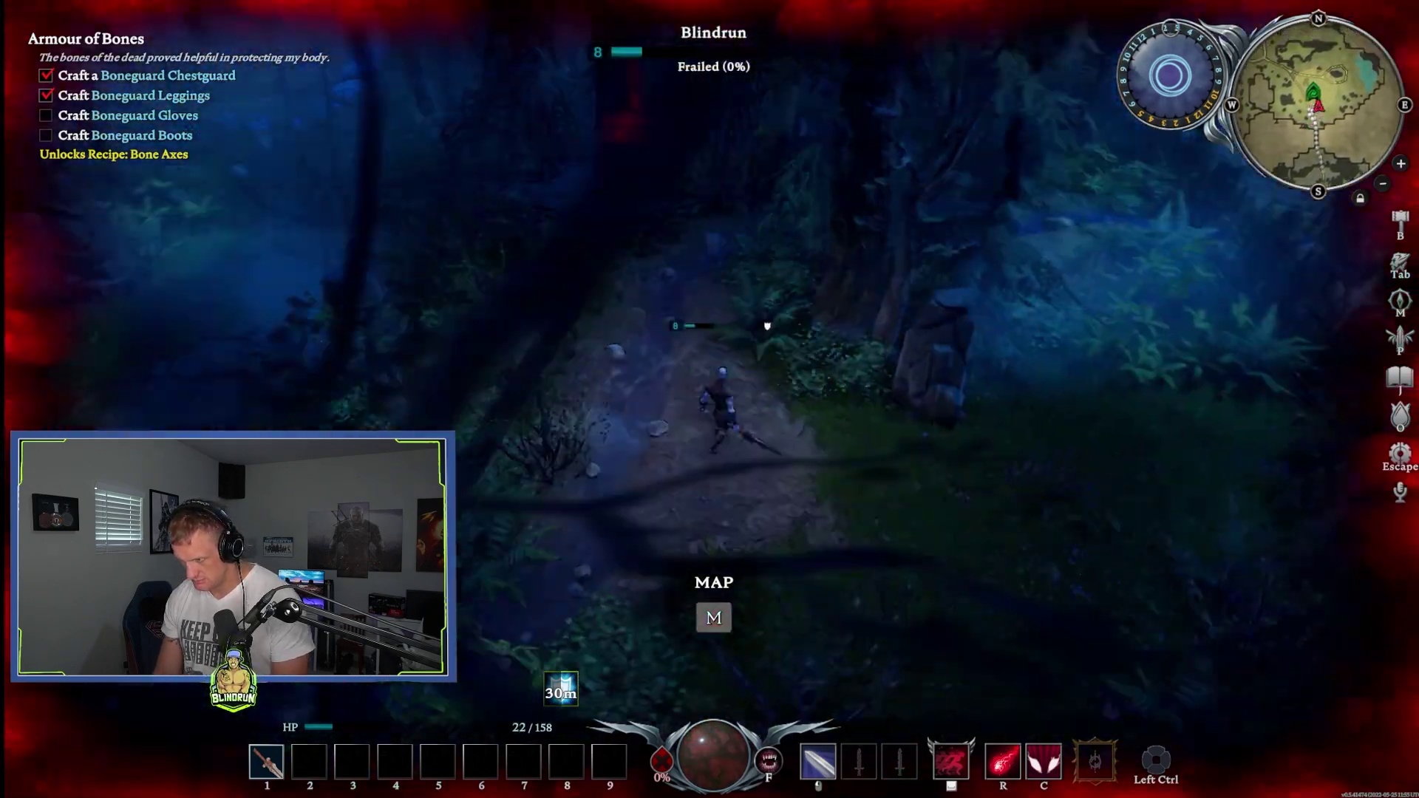
pyautogui.press('w')
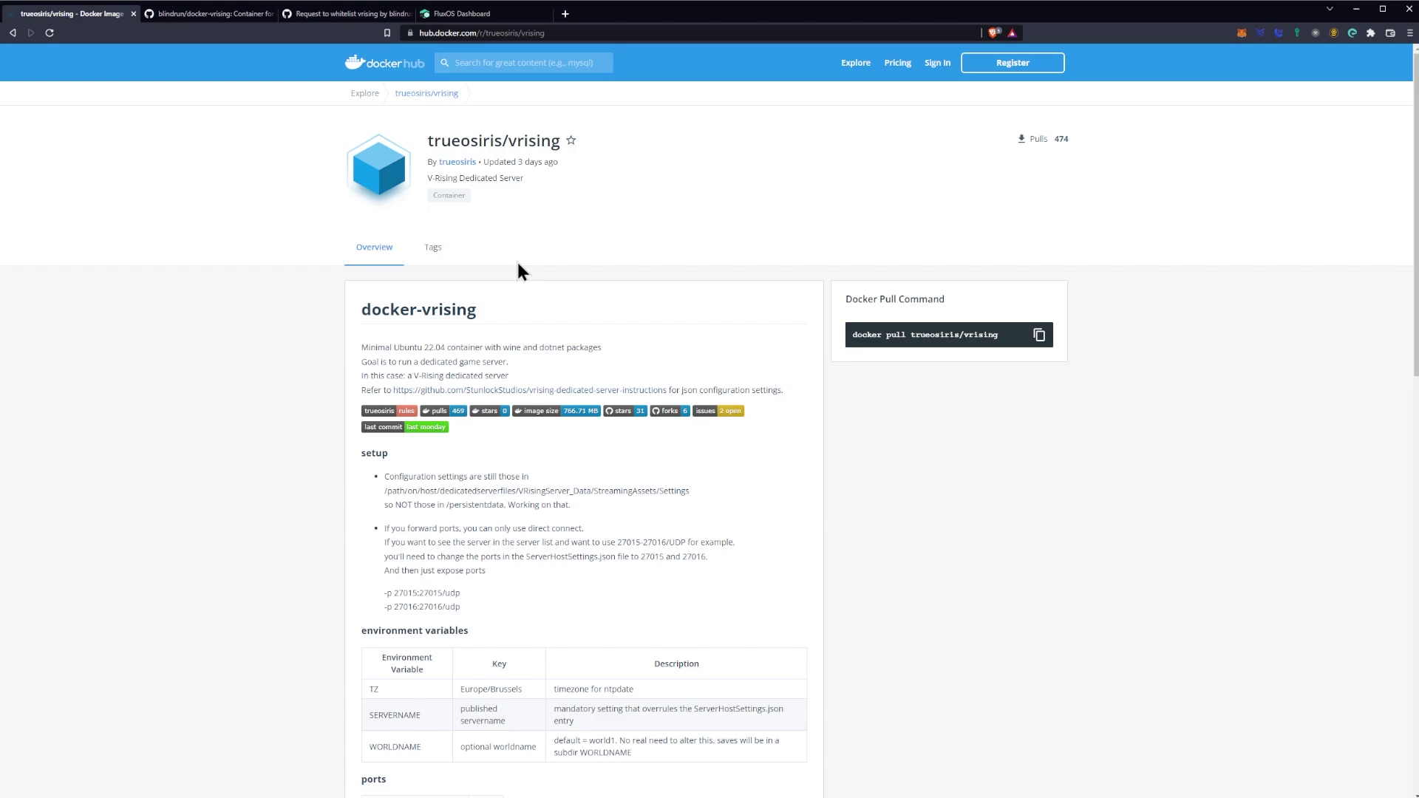
# Step: Scroll down the trueosiris/vrising Docker Hub page to review its setup notes and variables
pyautogui.scroll(-2, 504, 259)
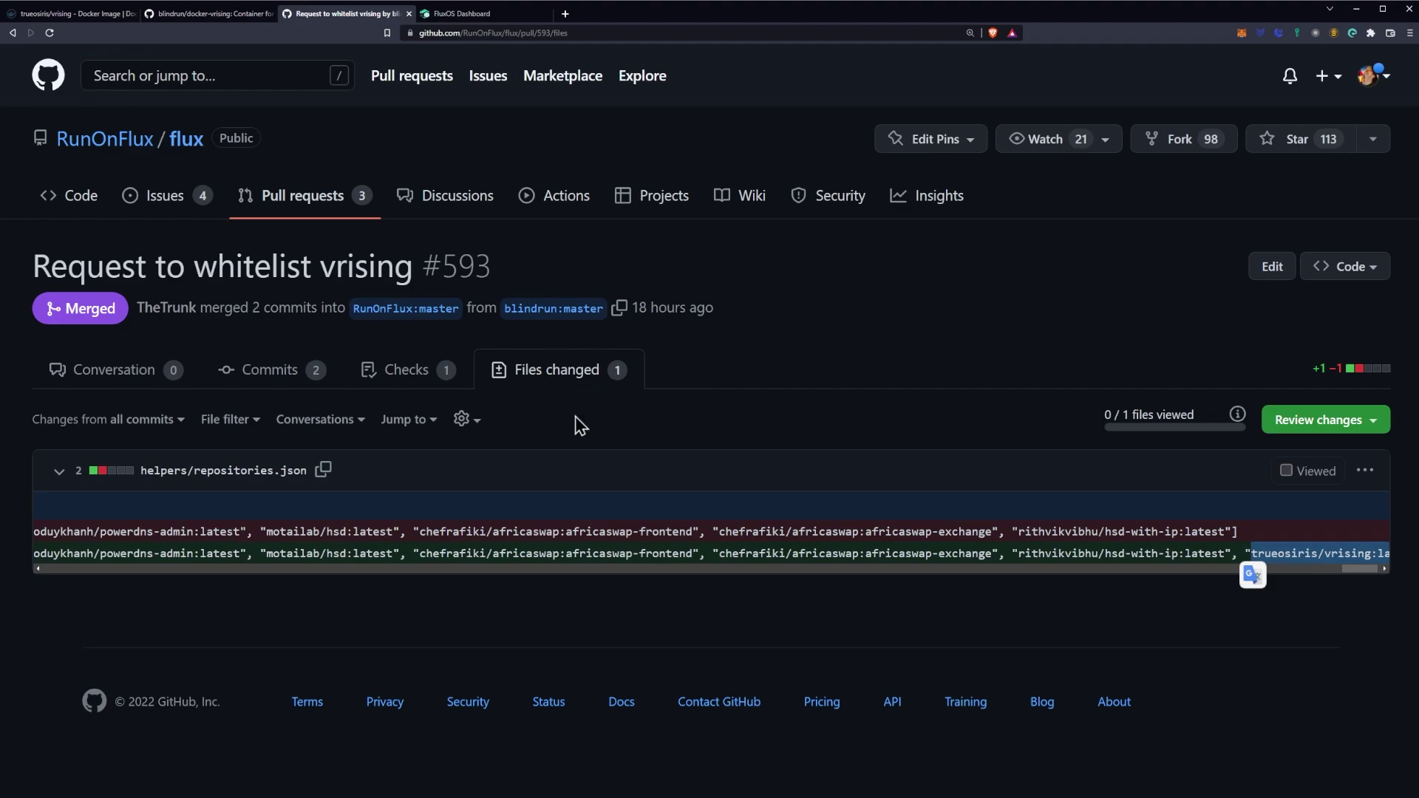
# Step: Highlight trueosiris/vrising:latest on the added helpers/repositories.json line, then deselect it
pyautogui.moveTo(578, 571); pyautogui.dragTo(613, 575)
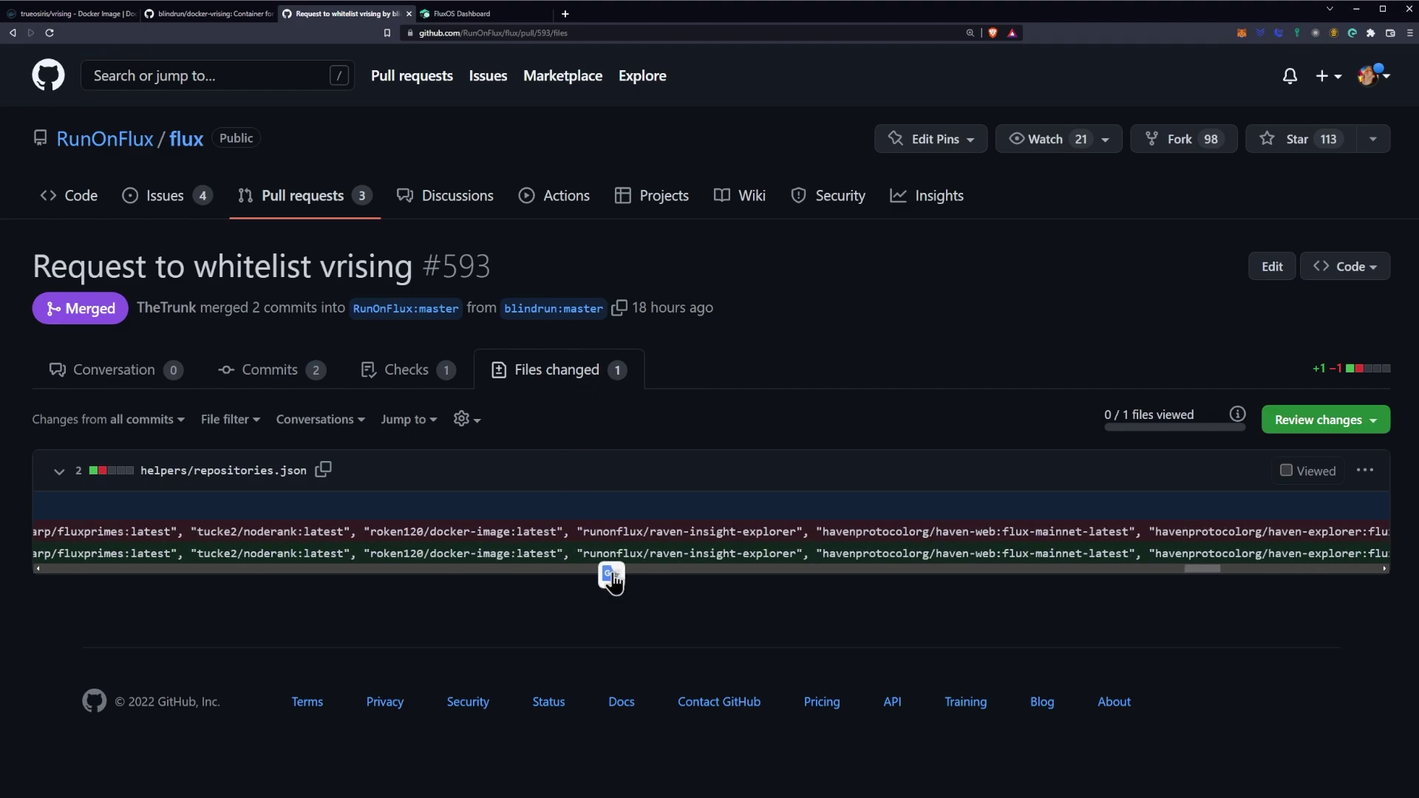
pyautogui.moveTo(419, 571); pyautogui.dragTo(974, 589)
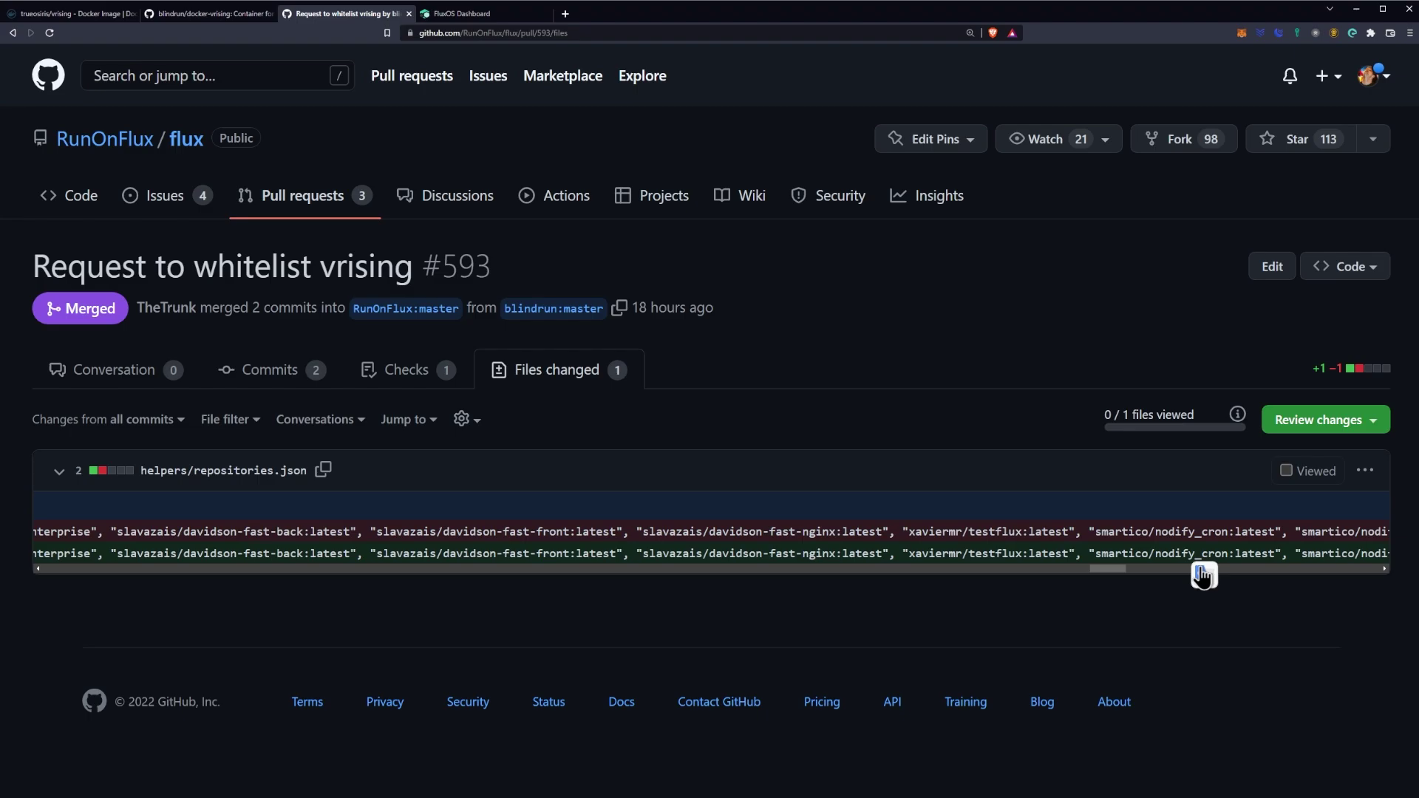
pyautogui.moveTo(1202, 575); pyautogui.dragTo(1381, 580)
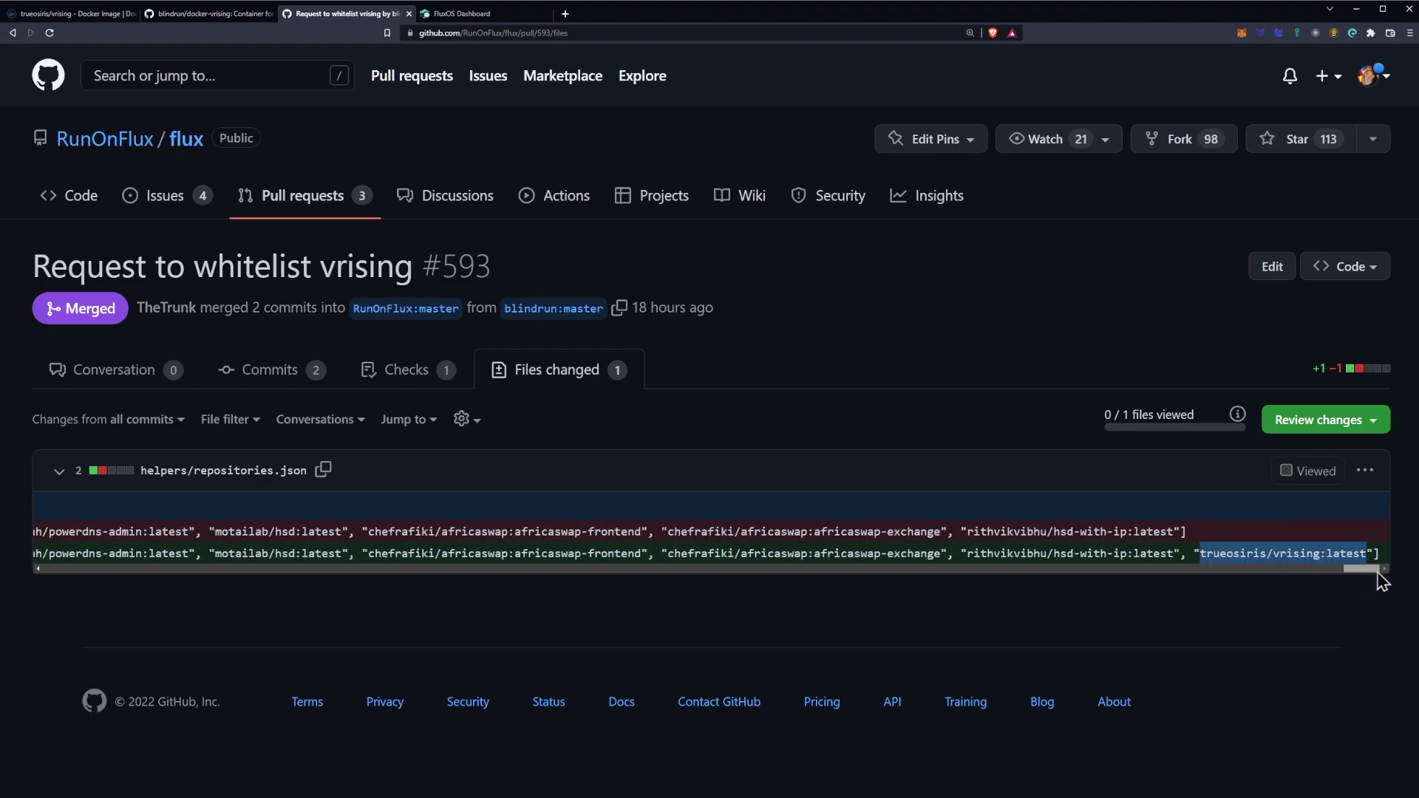
pyautogui.click(1273, 553)
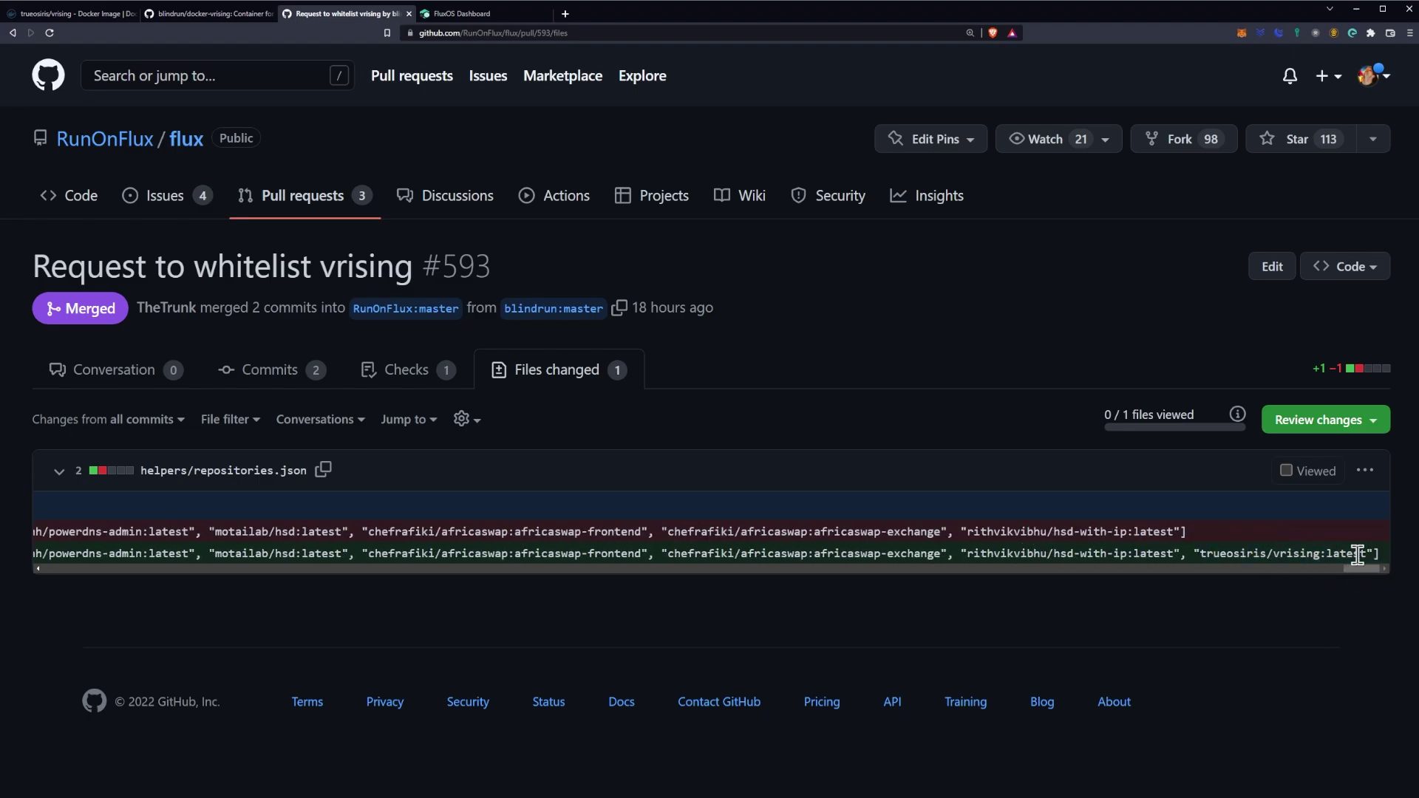
pyautogui.moveTo(1367, 553); pyautogui.dragTo(1201, 554)
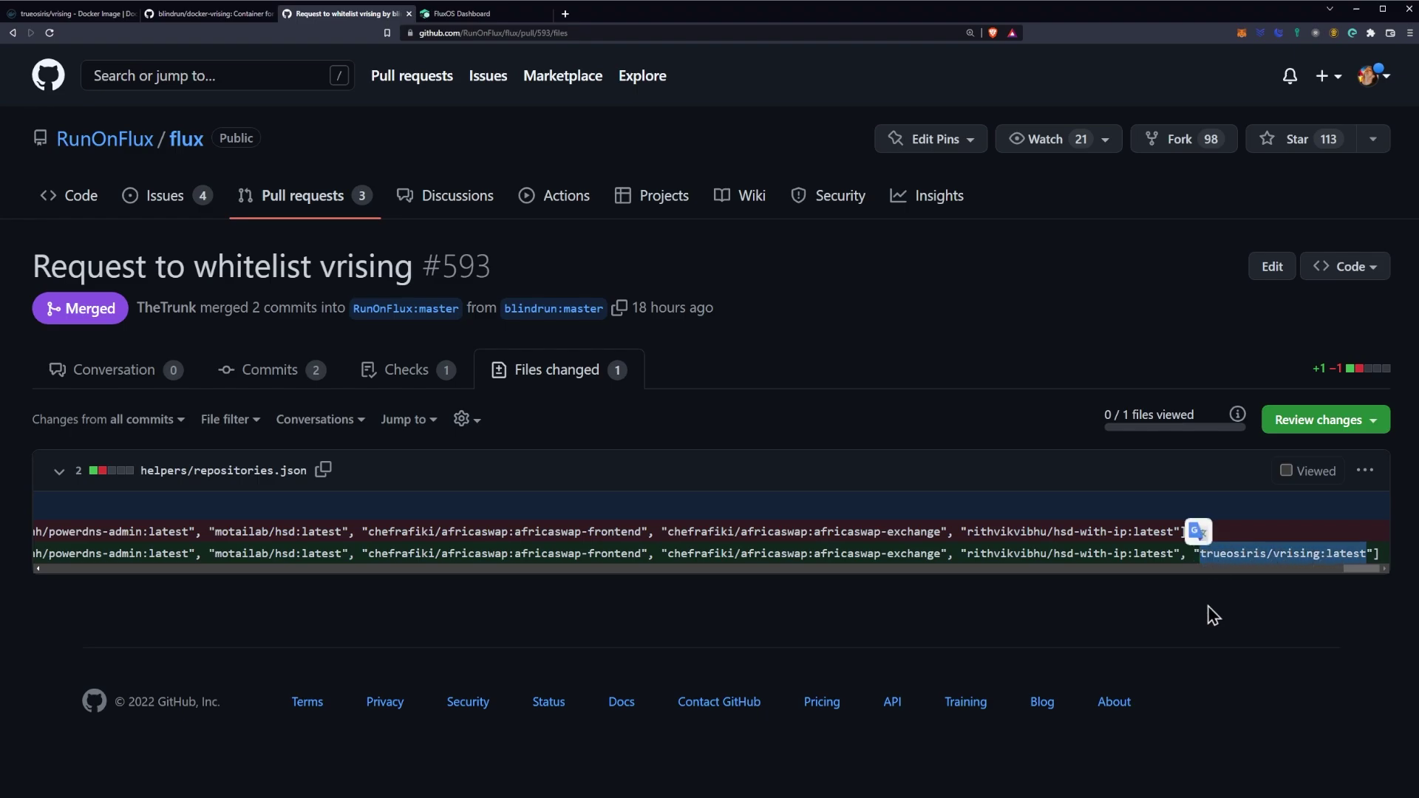
pyautogui.click(1216, 618)
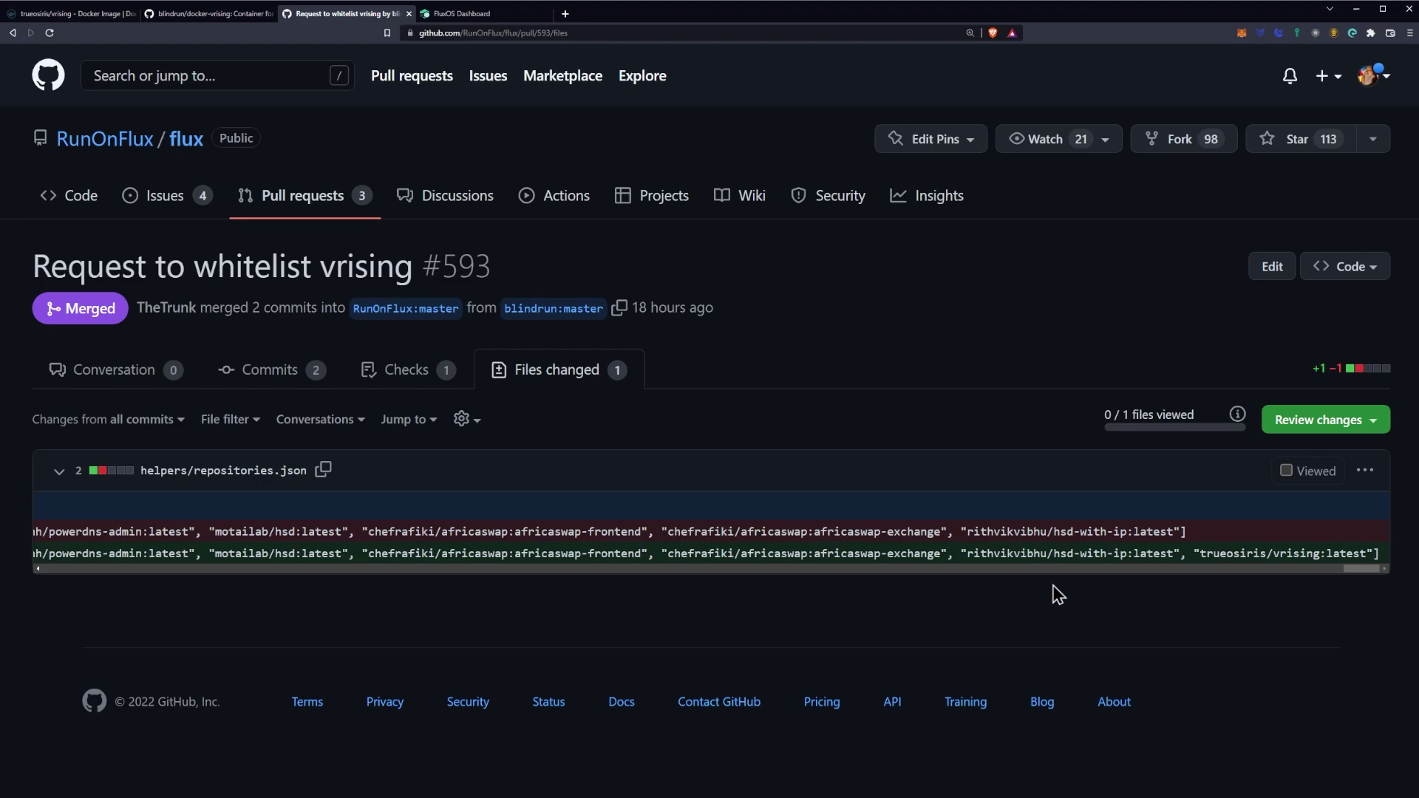
# Step: Switch to the FluxOS Dashboard browser tab
pyautogui.click(480, 16)
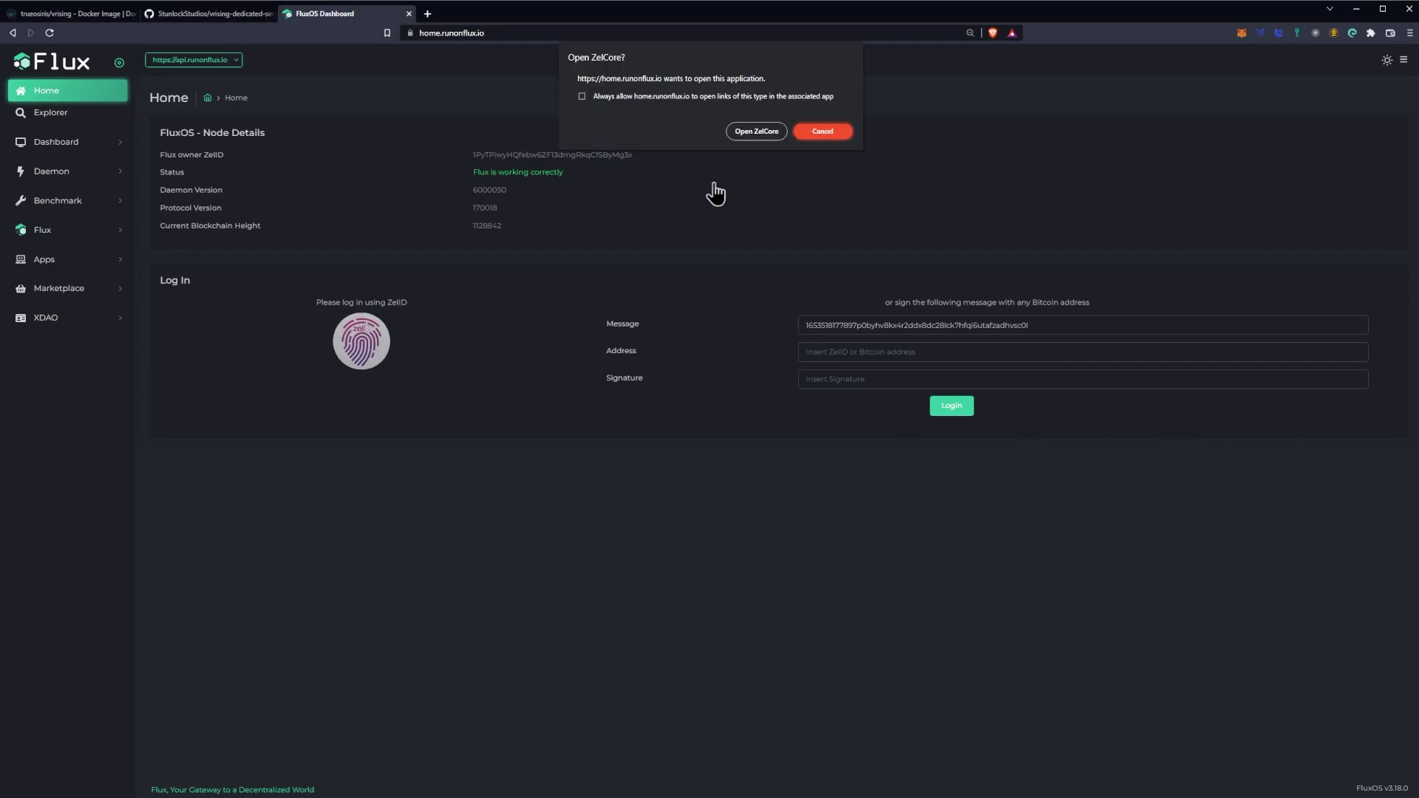
# Step: Sign the ZelID login request in ZelCore with the account PIN to log the node in
pyautogui.click(752, 133)
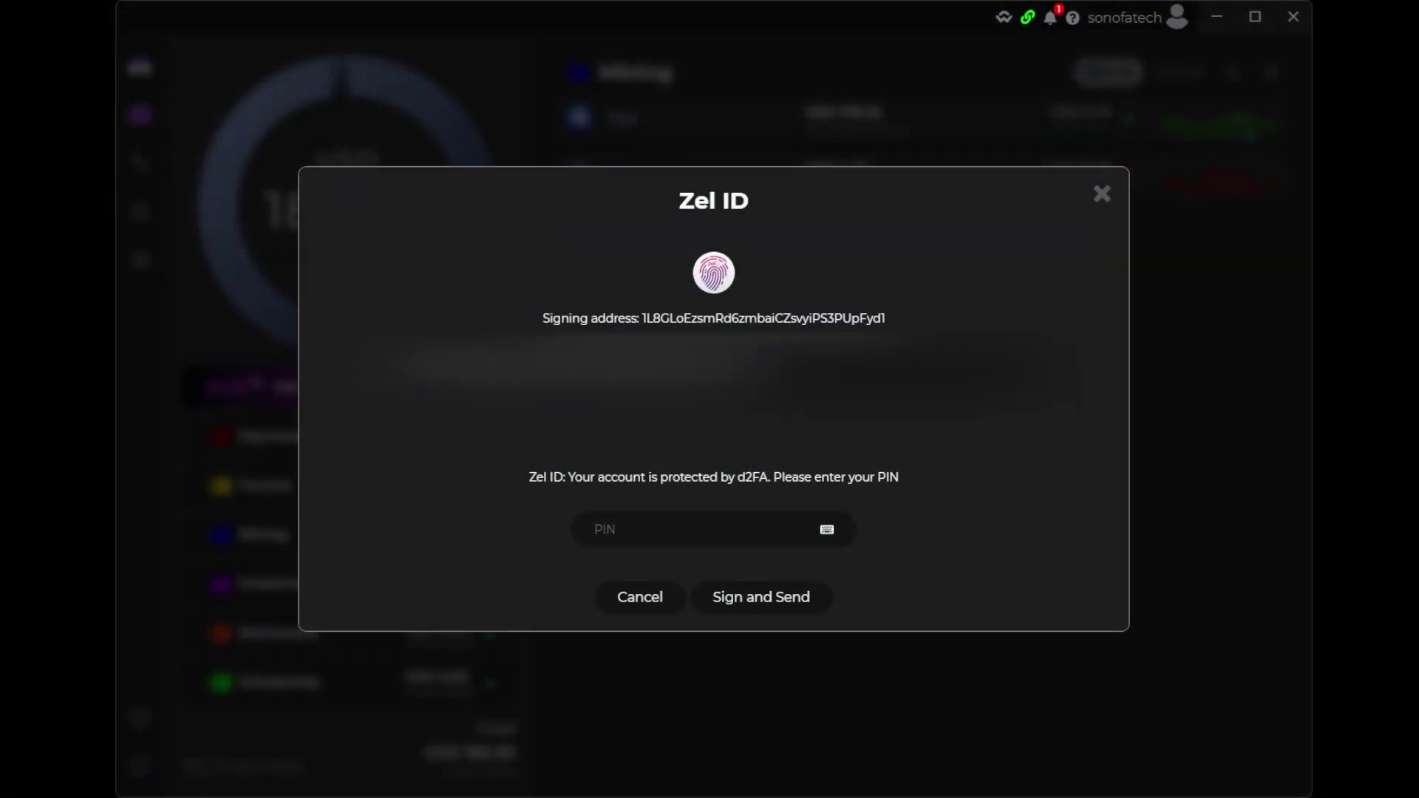
pyautogui.click(634, 540)
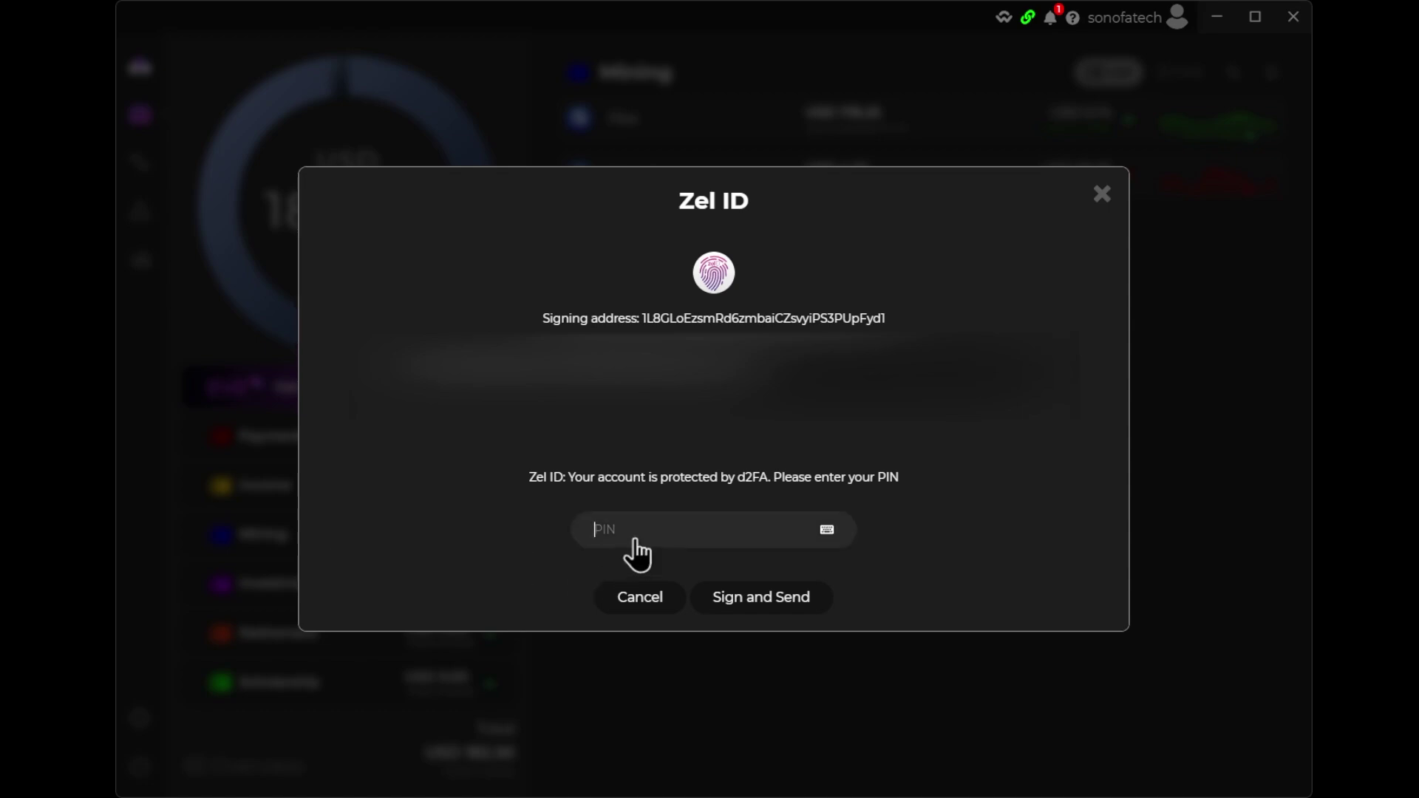
pyautogui.click(774, 611)
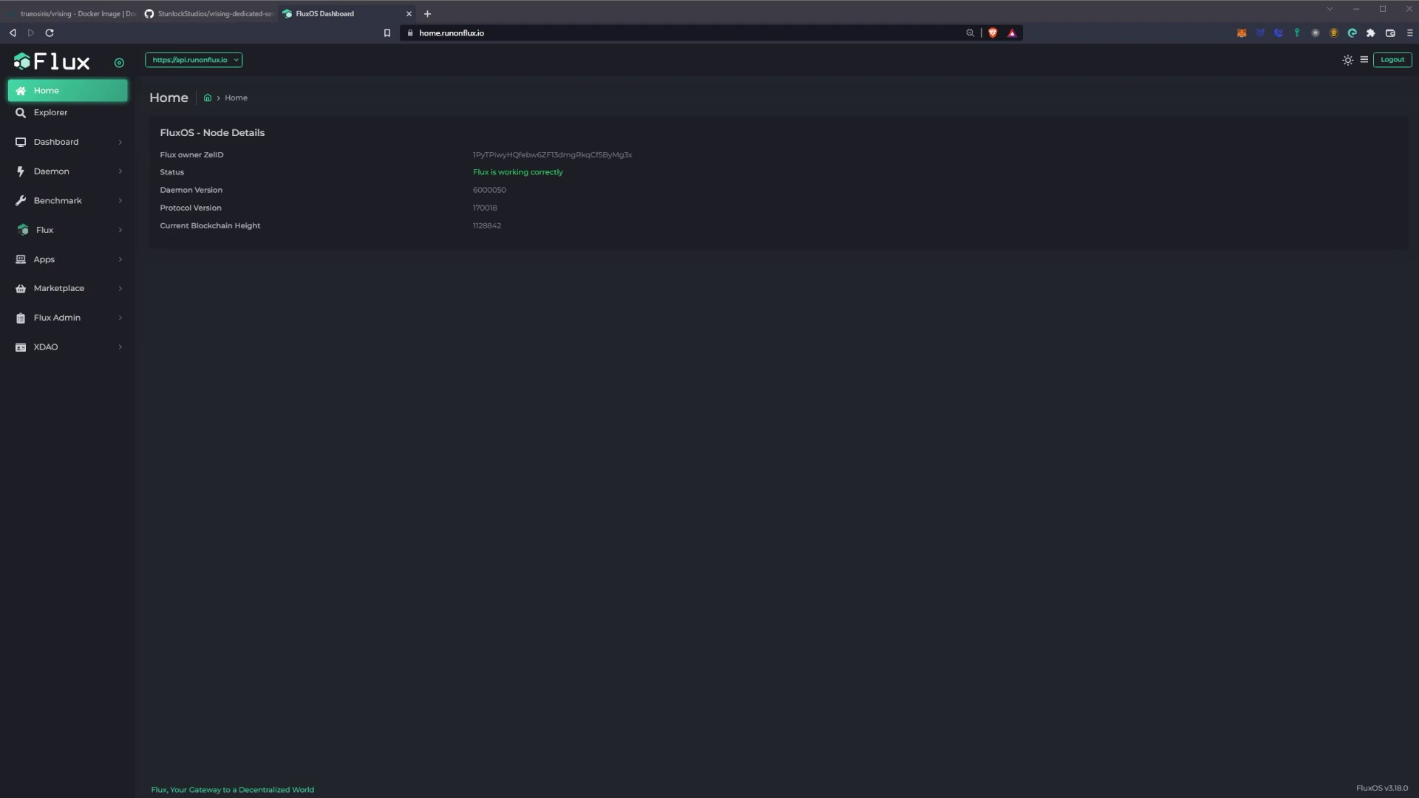
# Step: Start a new Flux app registration named 'vrising' with a description of the Flux-hosted server
pyautogui.click(44, 259)
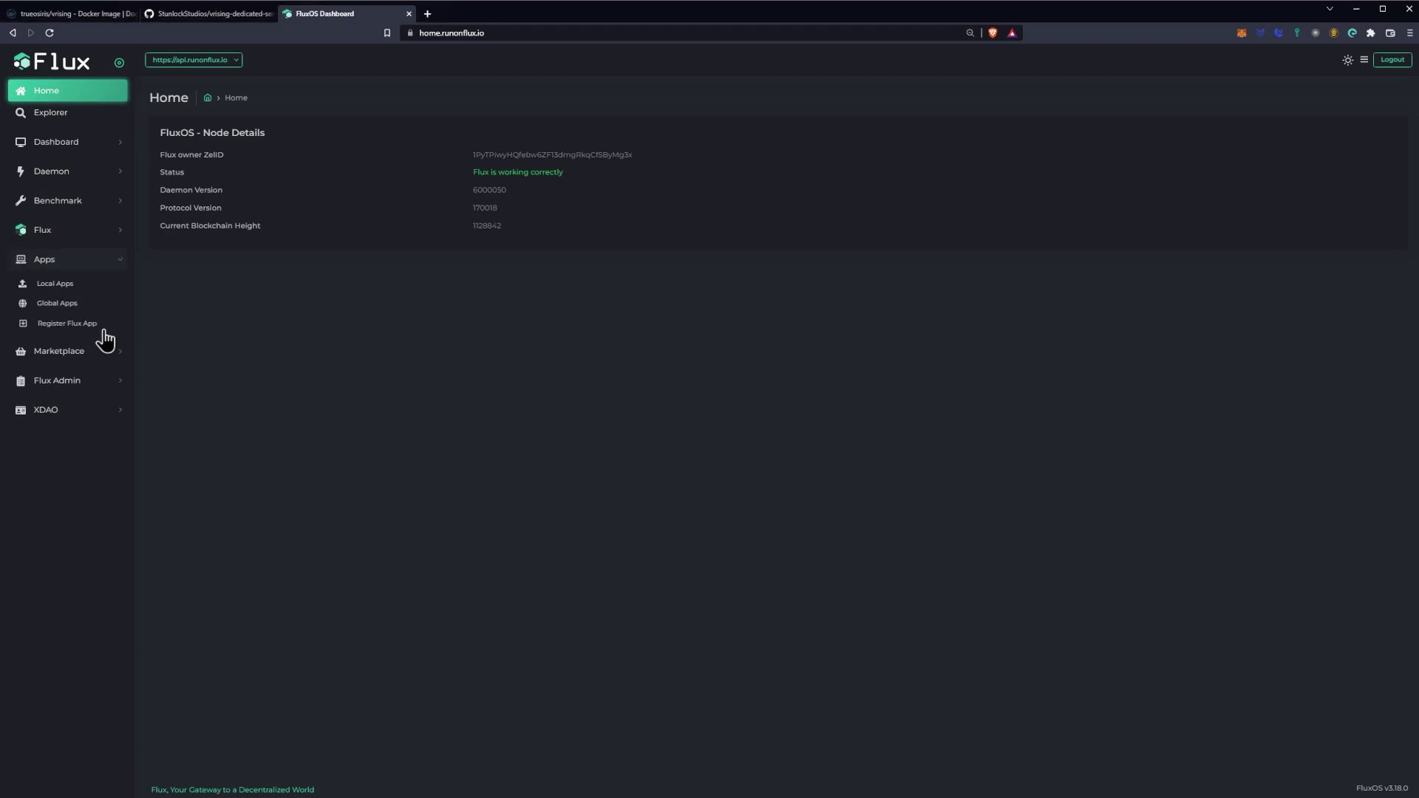
pyautogui.click(51, 325)
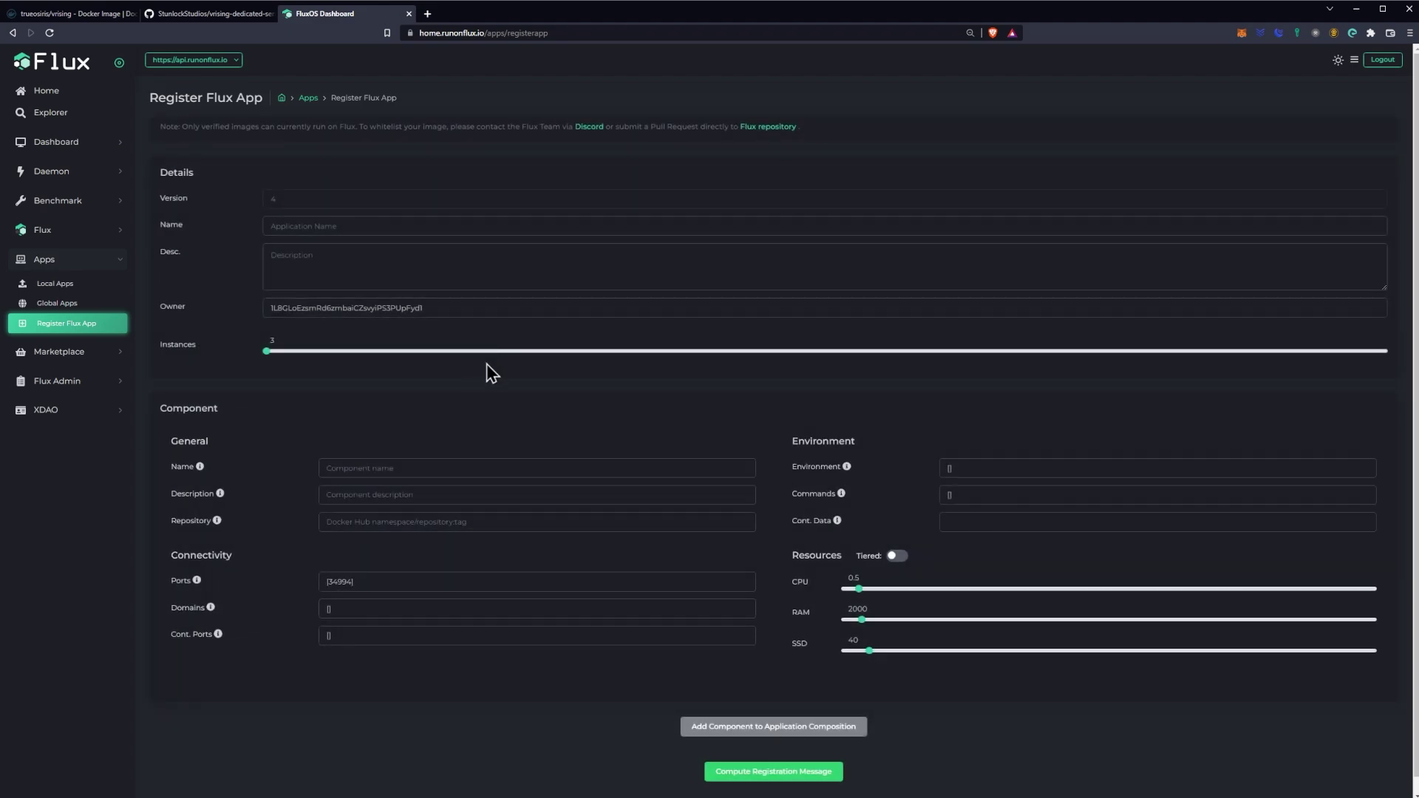
pyautogui.click(325, 226)
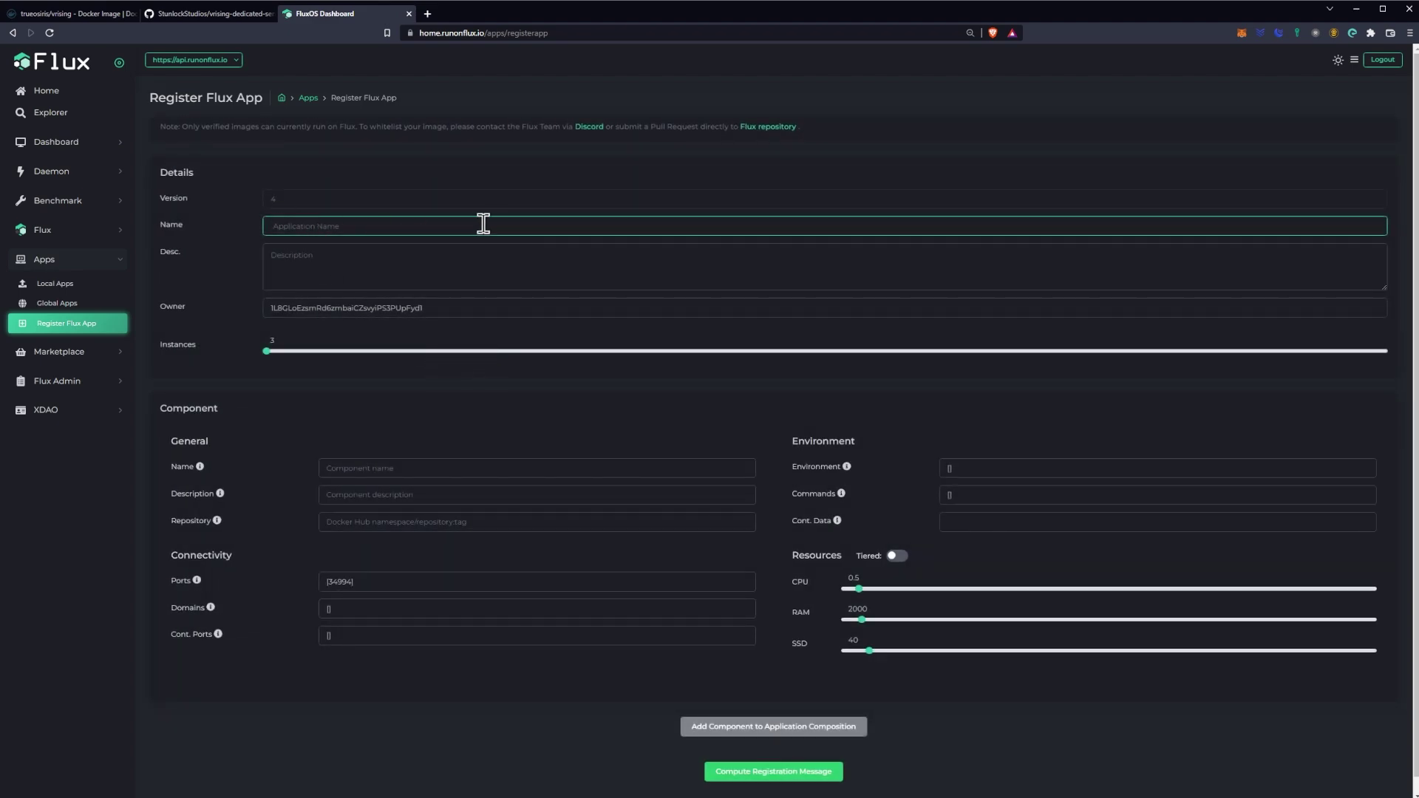
pyautogui.write('vrising')
pyautogui.press('Tab')
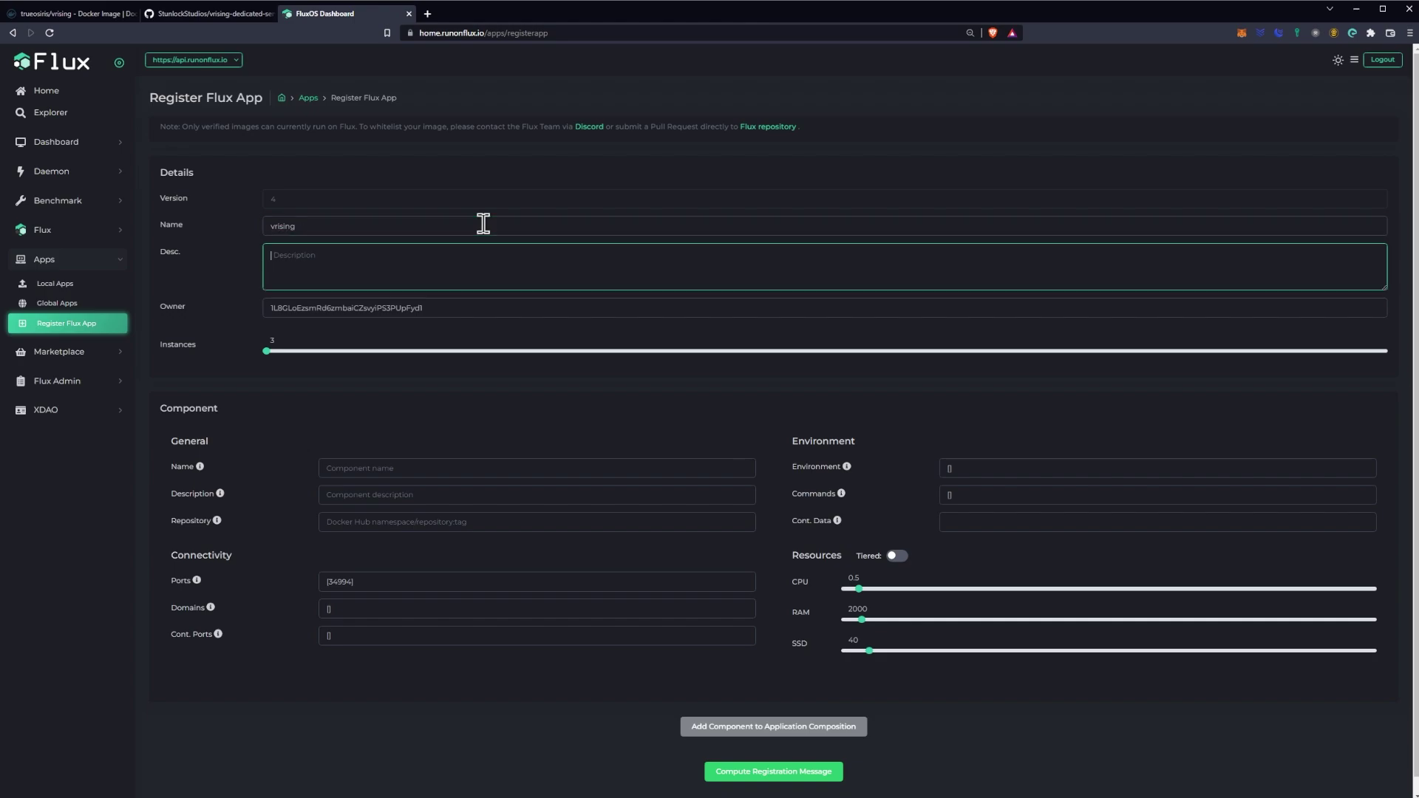
pyautogui.write('this is a vrising server running on flux')
# Step: Name the component 'vrising' and reuse the app description as its component description
pyautogui.click(379, 467)
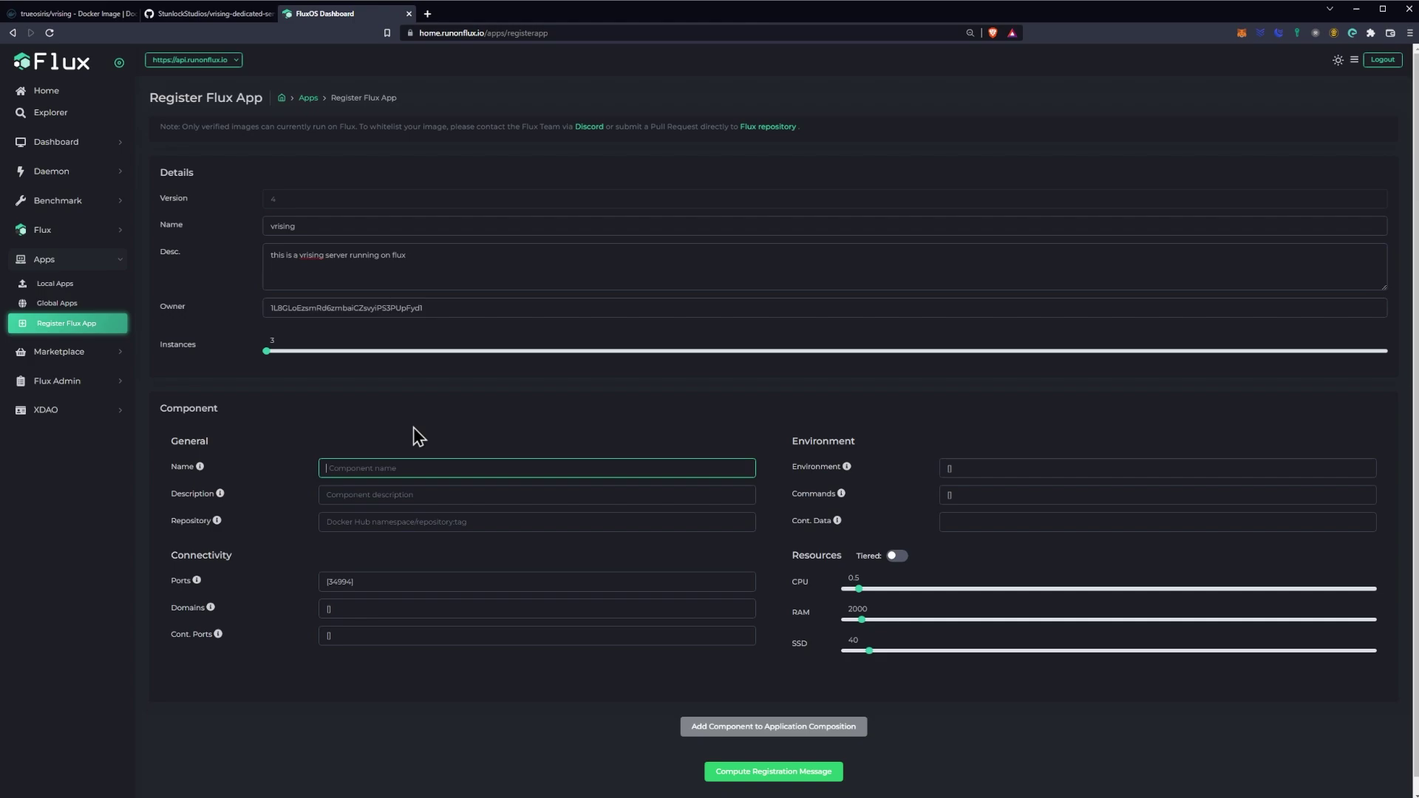
pyautogui.write('vrising')
pyautogui.press('Tab')
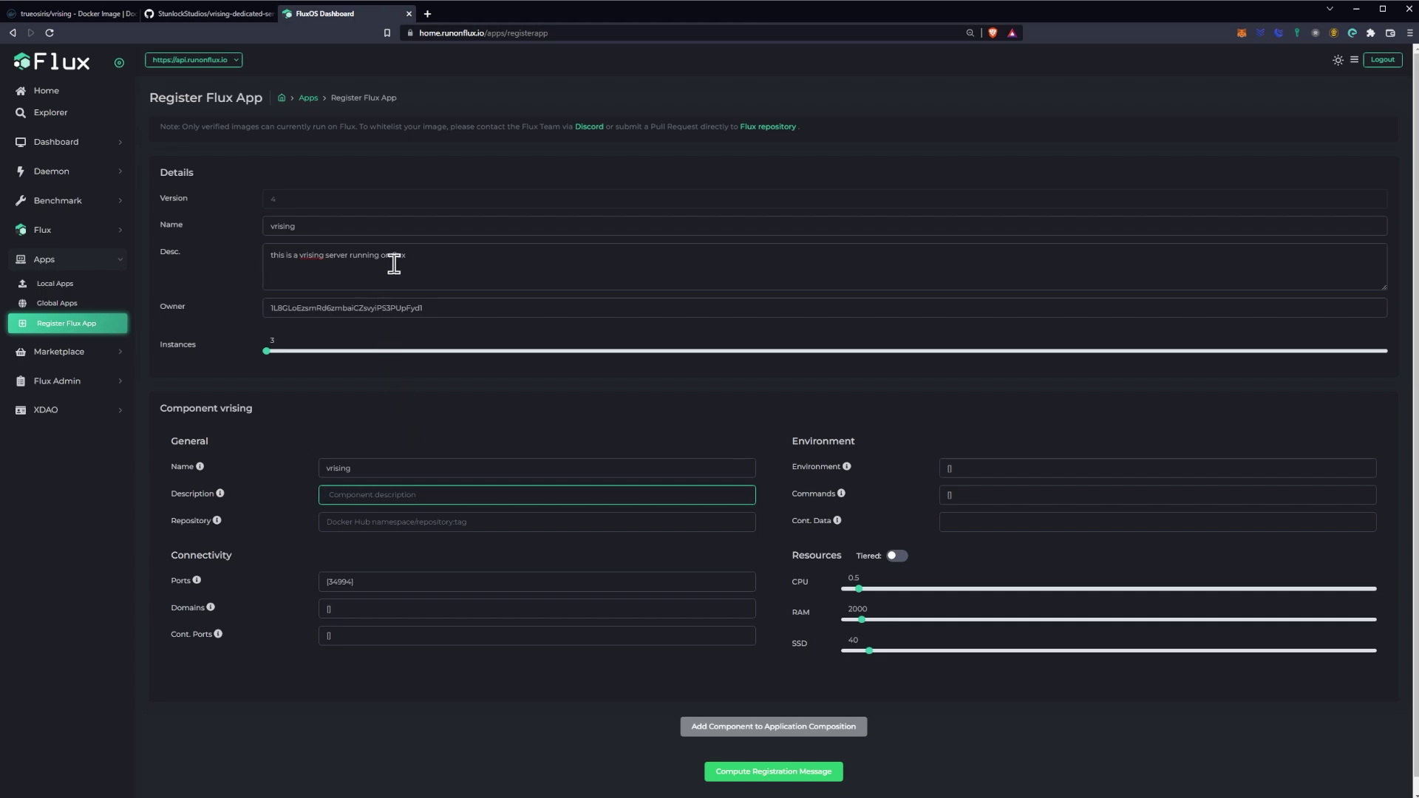
pyautogui.moveTo(433, 258); pyautogui.dragTo(244, 258)
pyautogui.hotkey('ctrl', 'c')
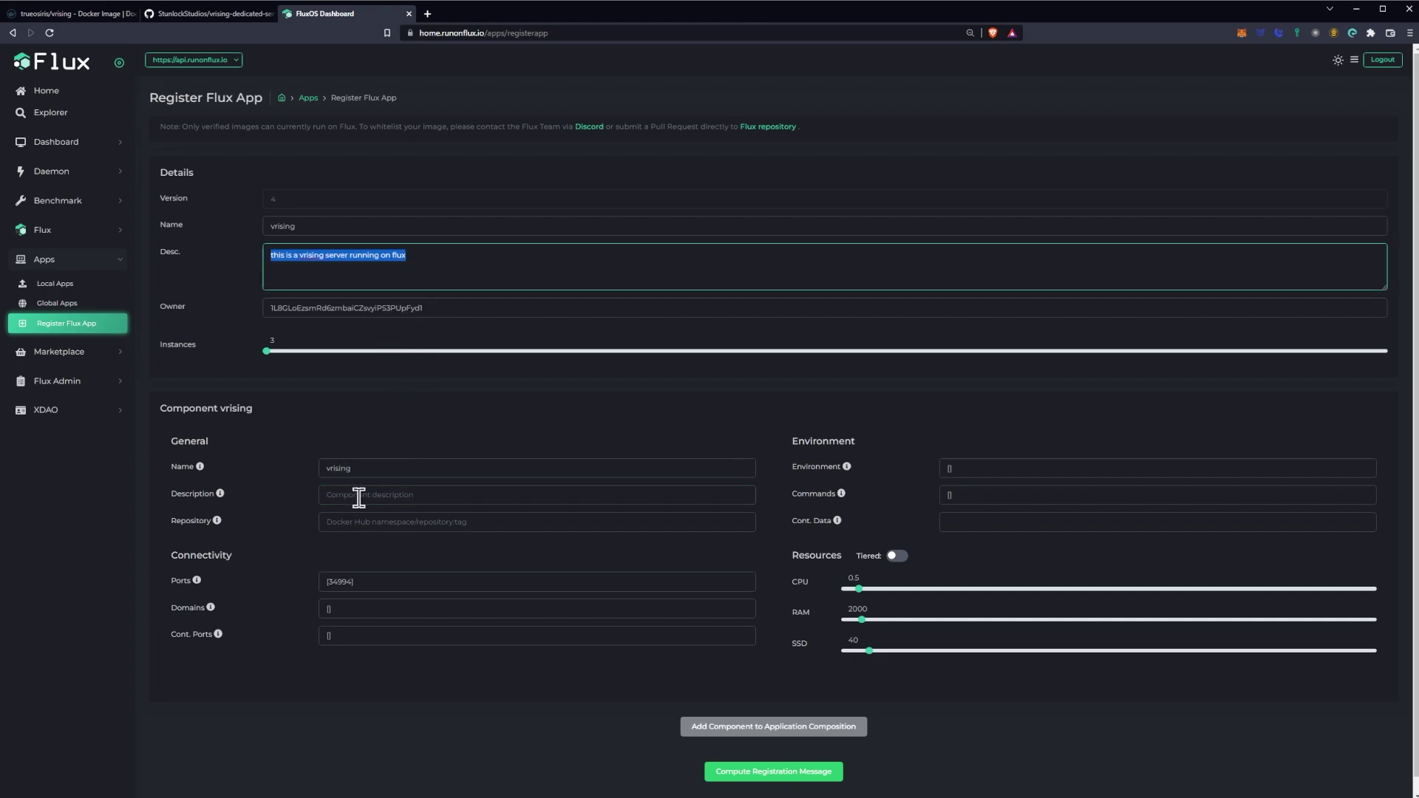
pyautogui.click(358, 496)
pyautogui.hotkey('ctrl', 'v')
pyautogui.click(371, 520)
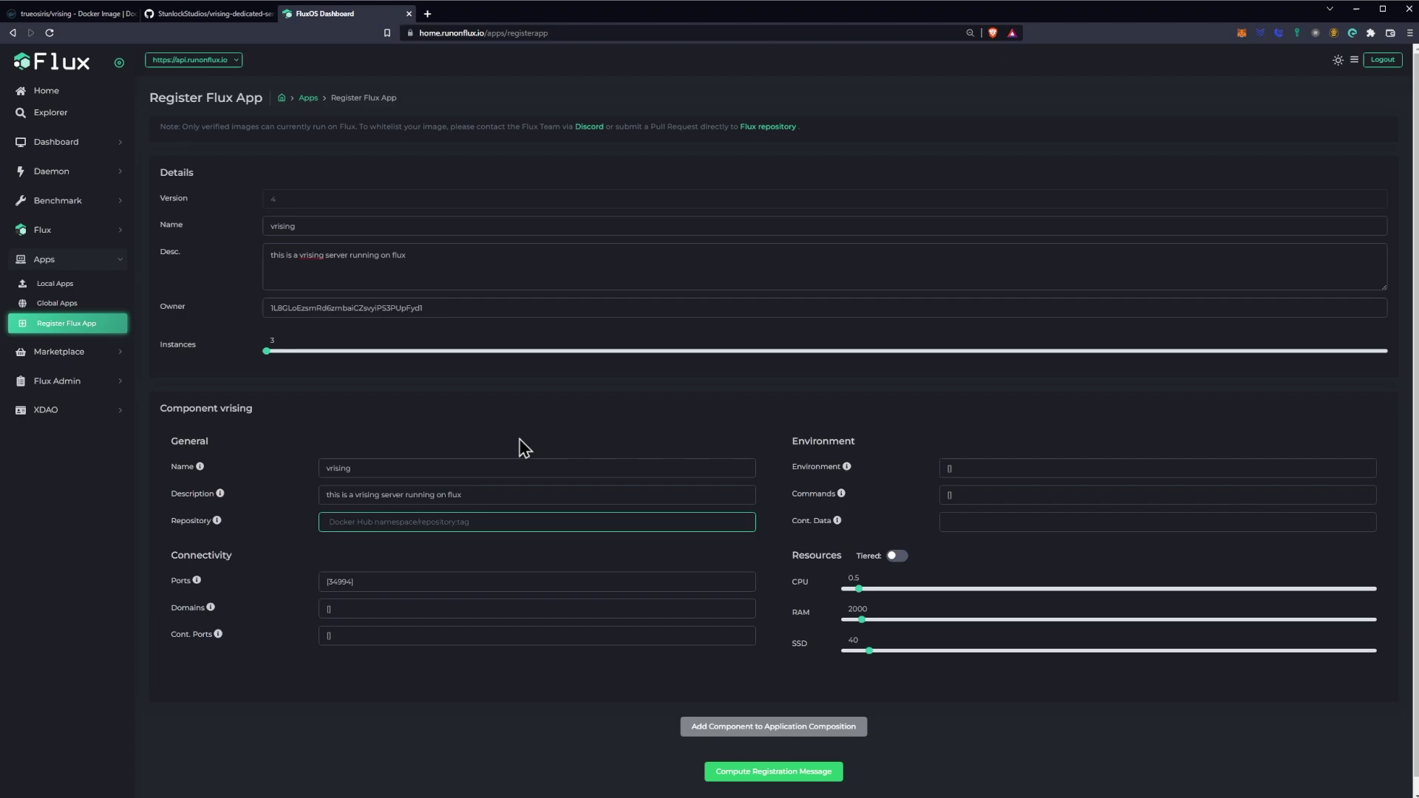
# Step: Copy the docker pull command for the trueosiris/vrising latest tag from Docker Hub
pyautogui.click(63, 14)
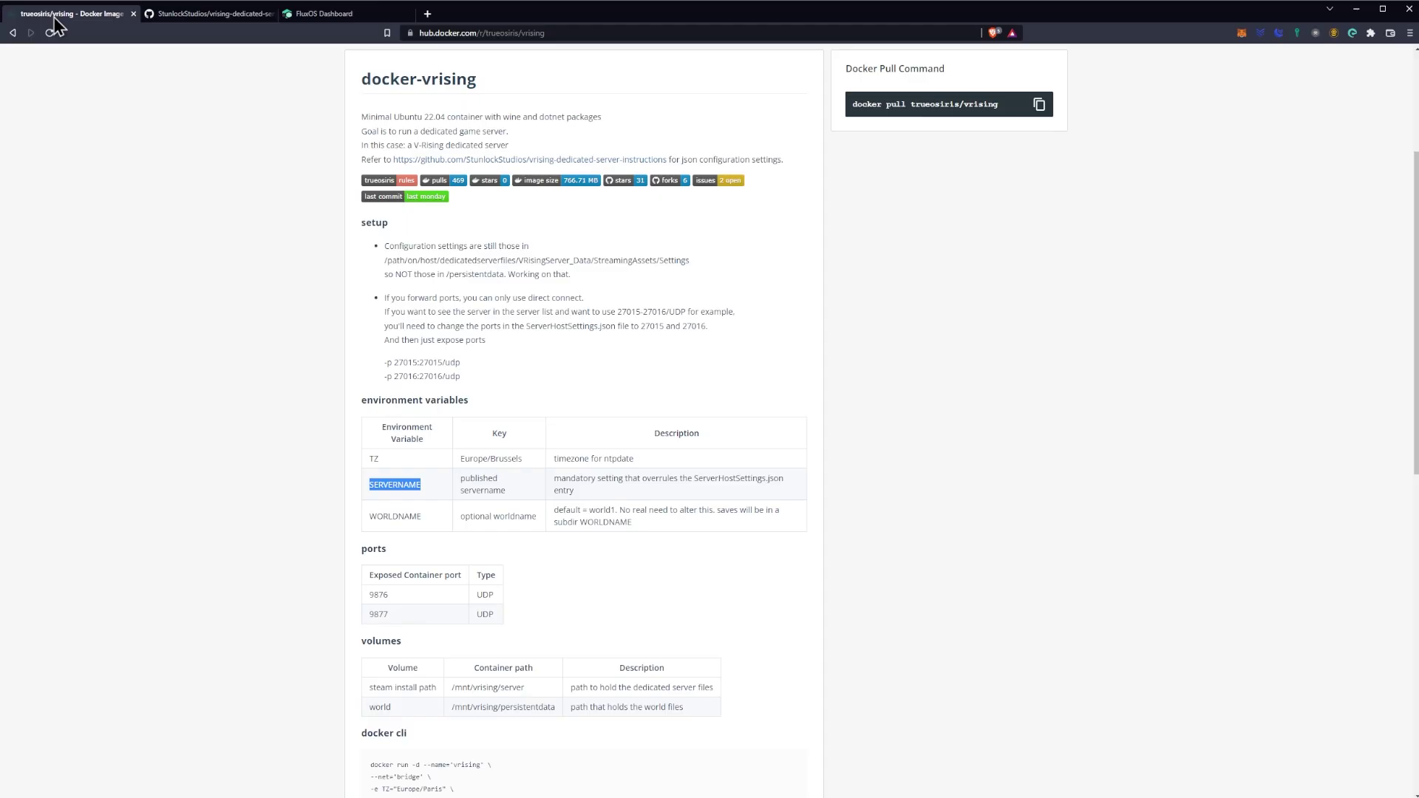
pyautogui.scroll(3, 645, 252)
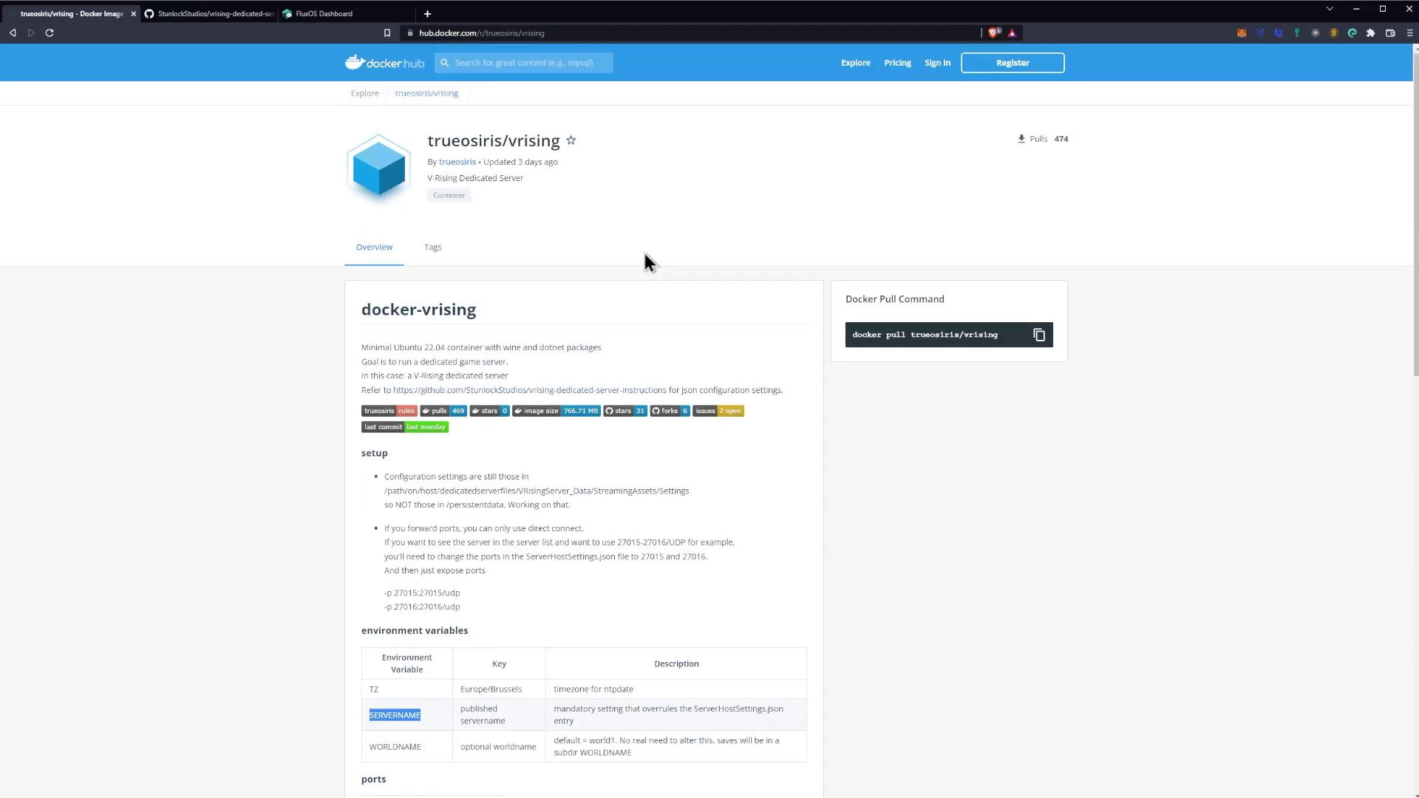
pyautogui.click(431, 251)
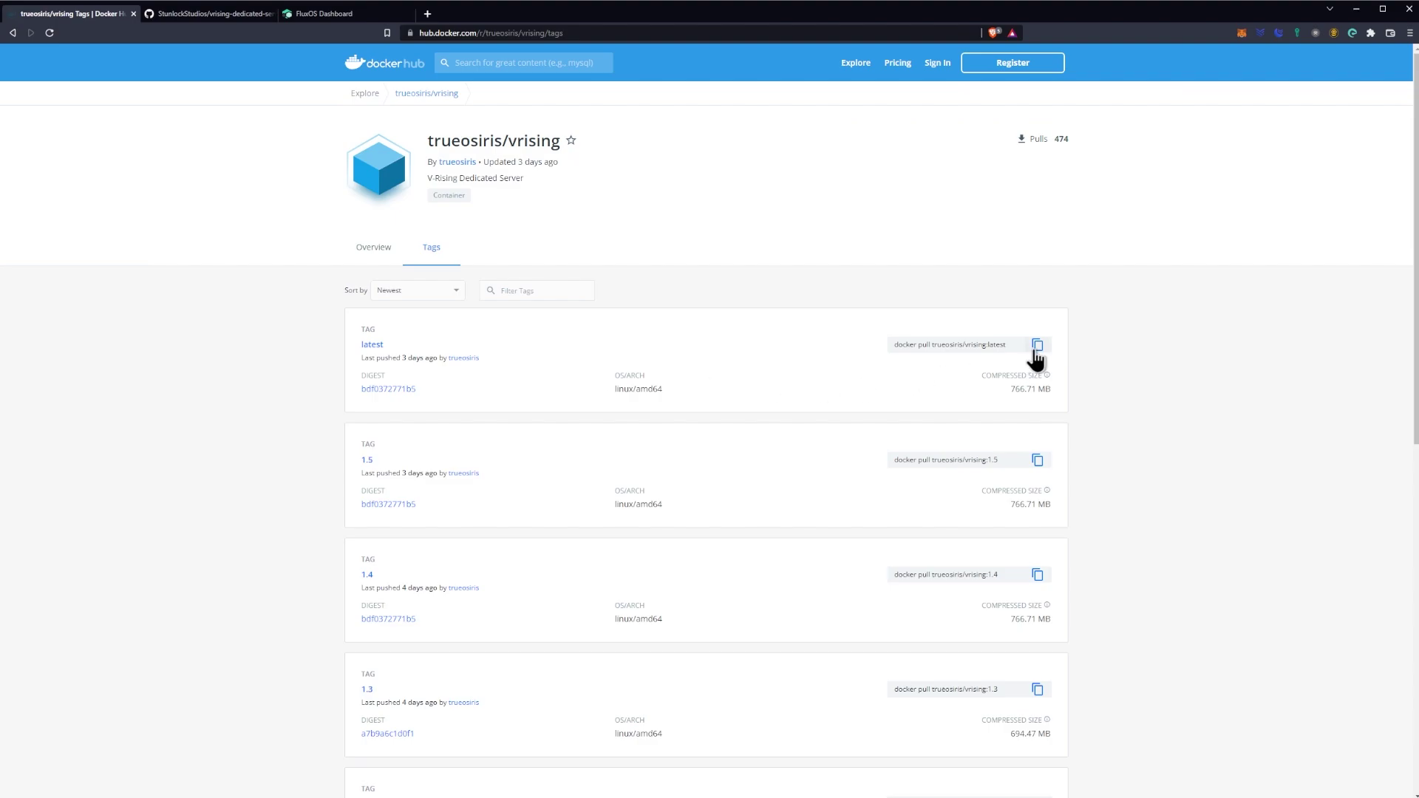
pyautogui.click(1037, 346)
pyautogui.click(244, 13)
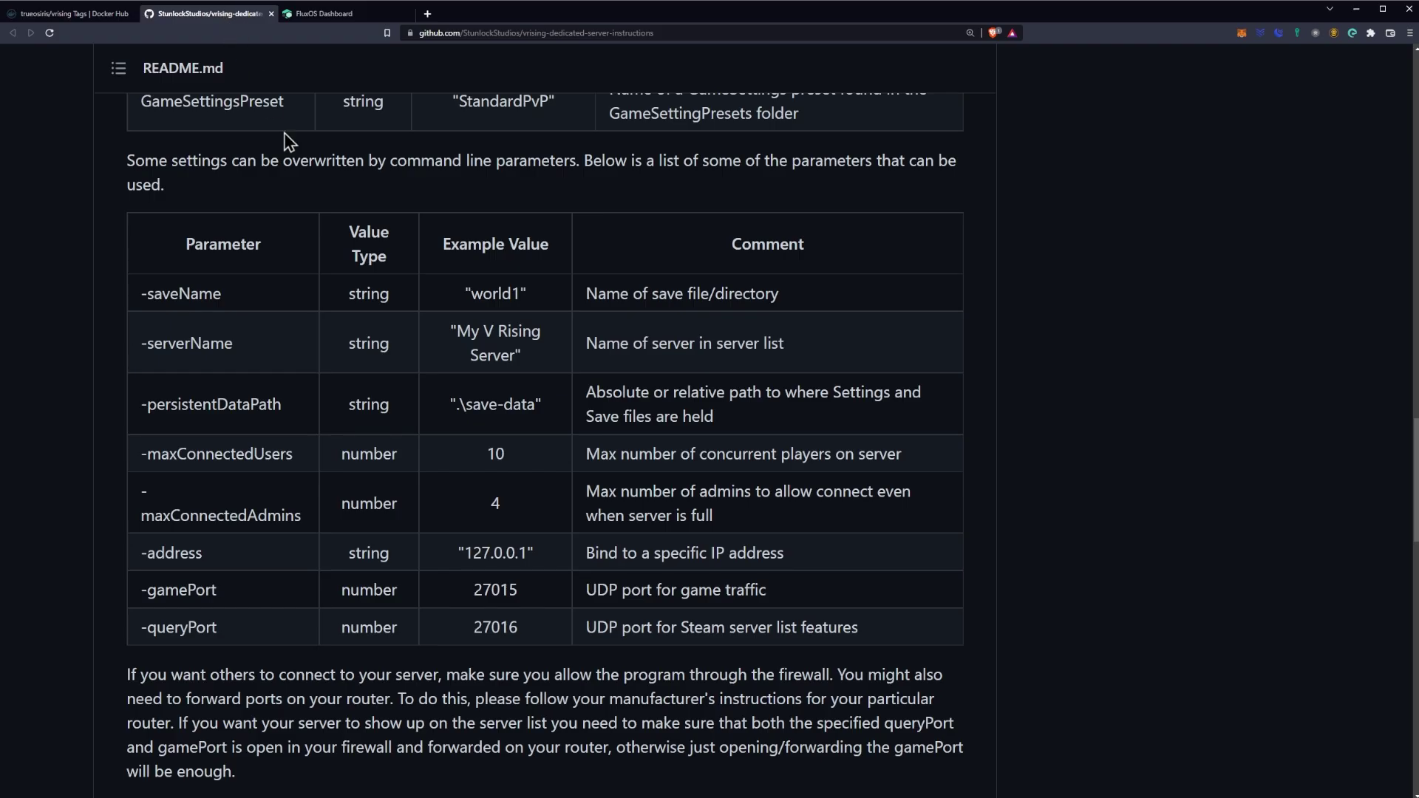
# Step: Paste the pull command into Repository and strip 'docker pull' to leave trueosiris/vrising:latest
pyautogui.click(323, 15)
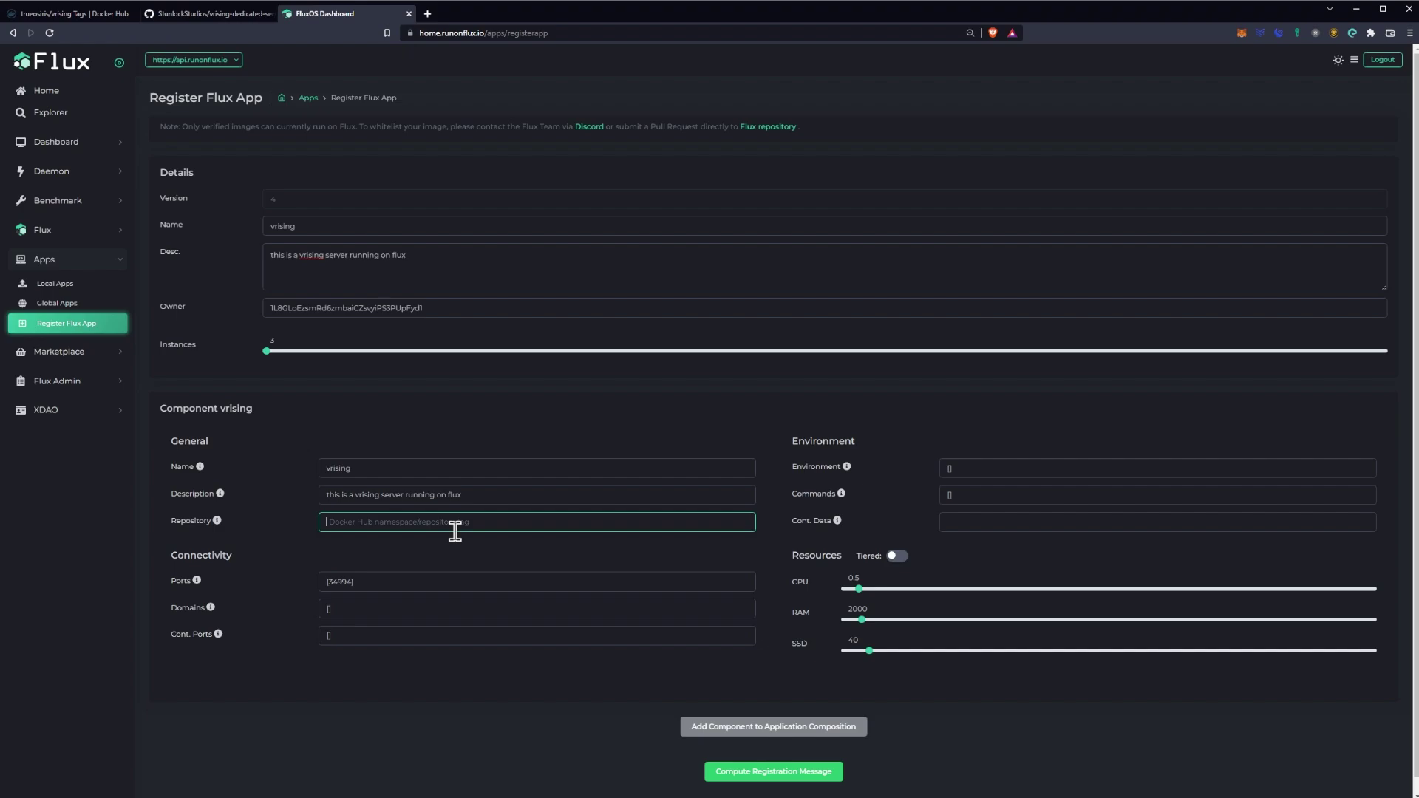
pyautogui.hotkey('ctrl', 'v')
pyautogui.moveTo(369, 522); pyautogui.dragTo(317, 533)
pyautogui.press('BackSpace')
# Step: Set the component's Domains to [""], keeping Ports at [34994]
pyautogui.scroll(-1, 475, 518)
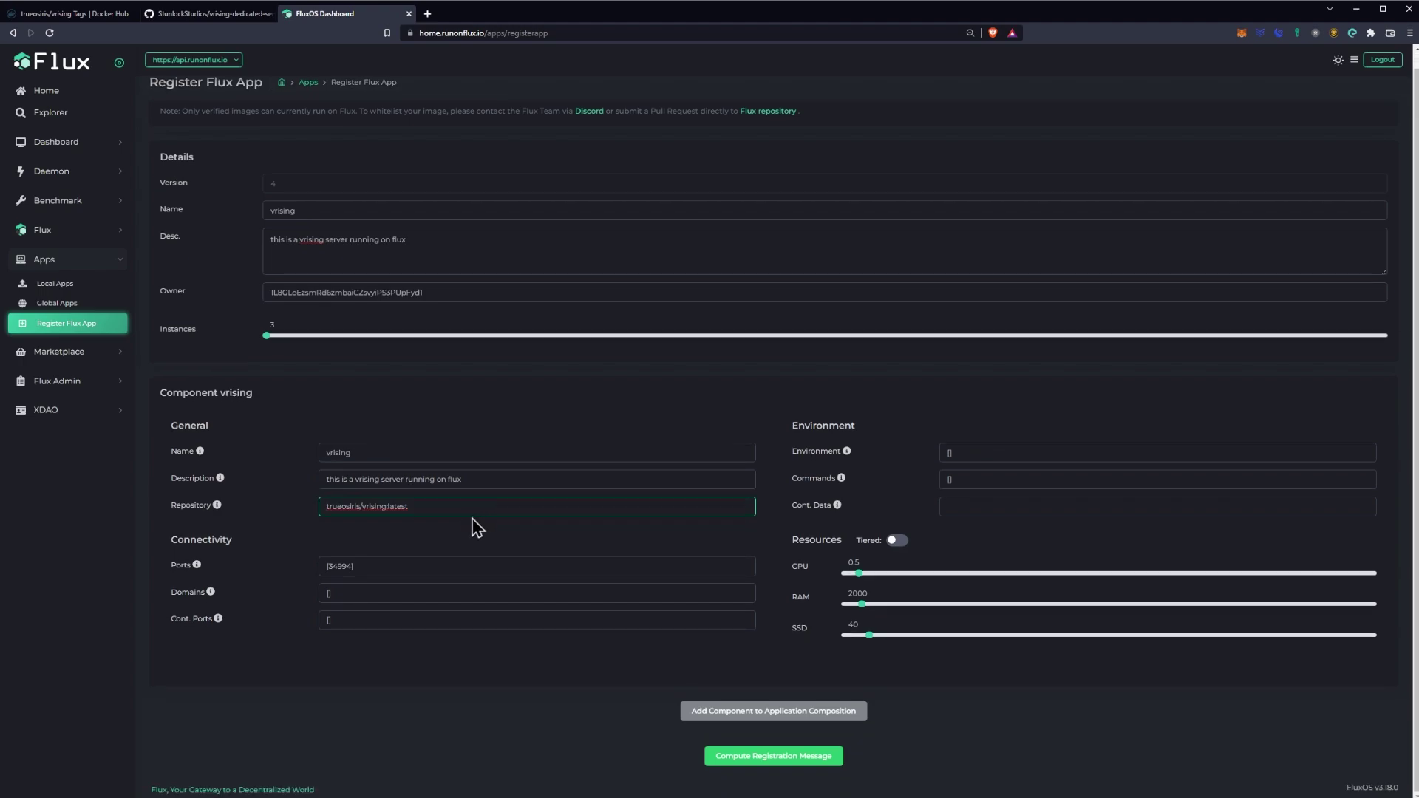
pyautogui.doubleClick(349, 566)
pyautogui.click(396, 547)
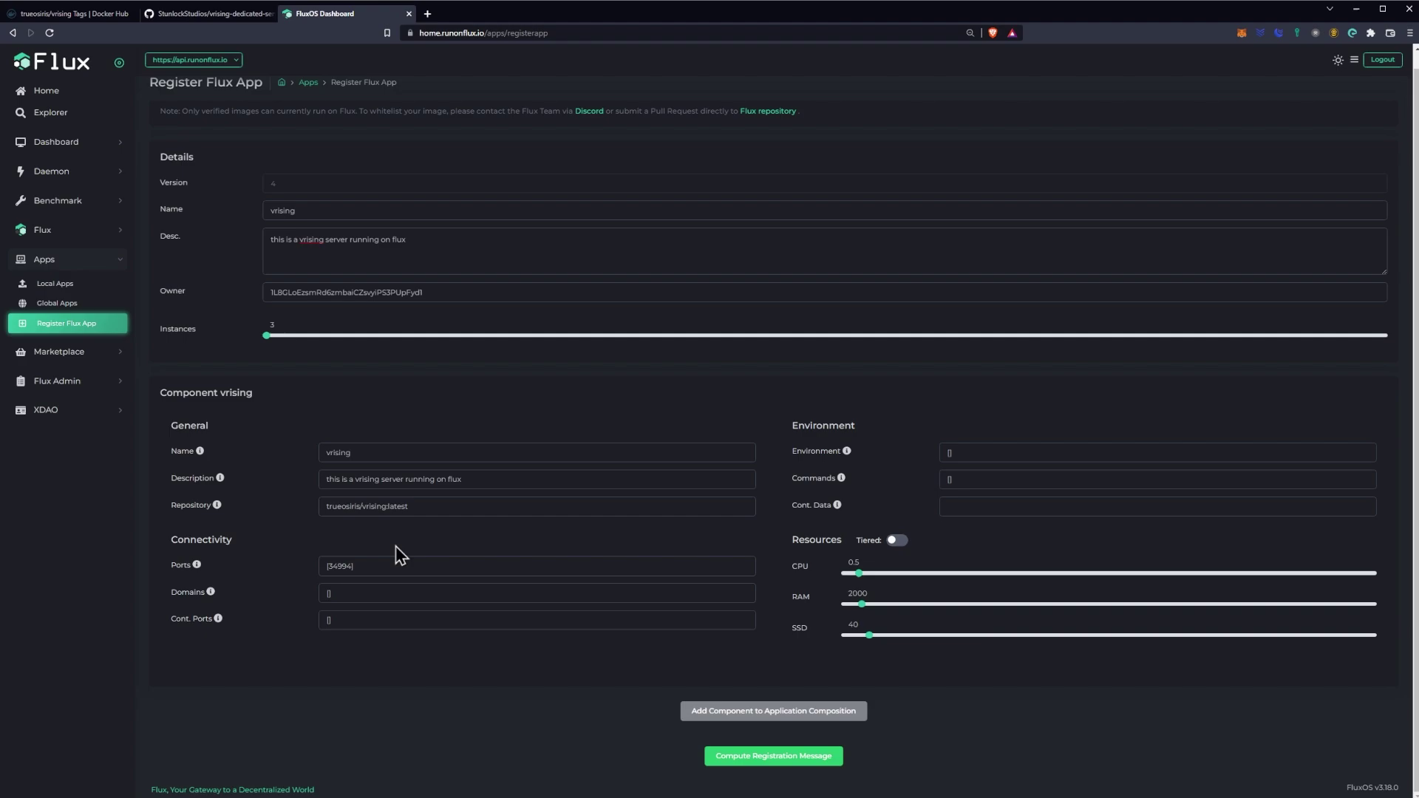
pyautogui.click(331, 594)
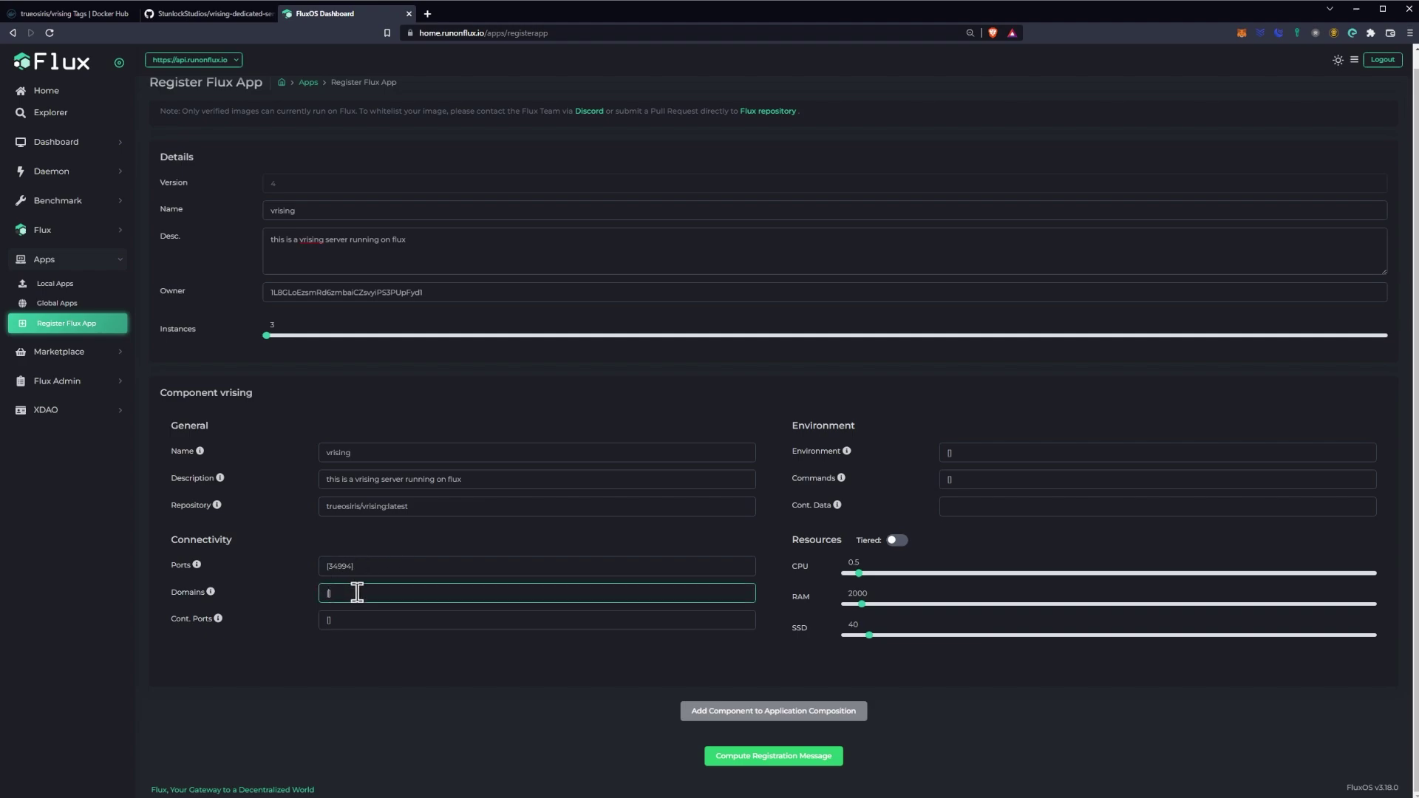
pyautogui.write('""')
pyautogui.click(396, 612)
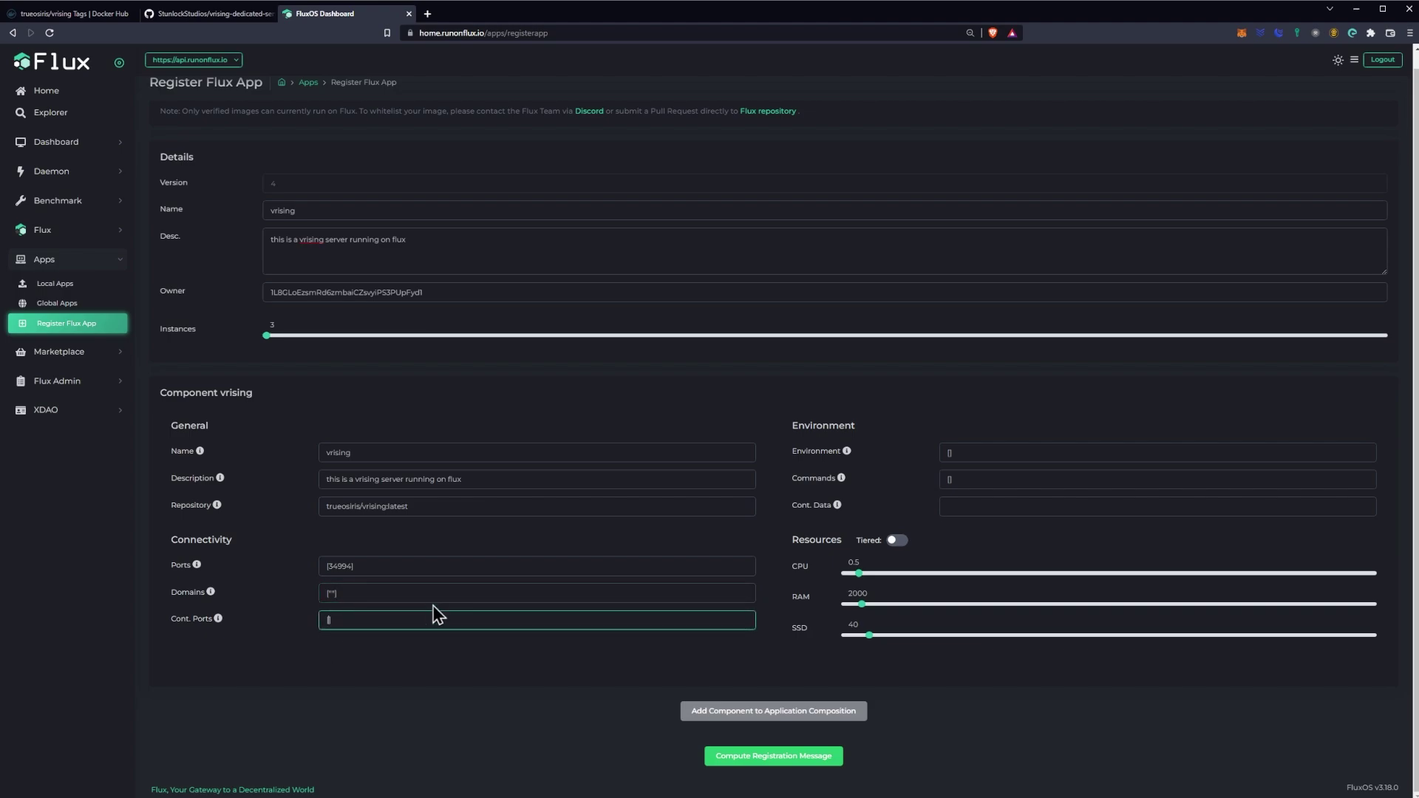
# Step: Find and copy the exposed container port 9876 from the Docker Hub README
pyautogui.click(70, 13)
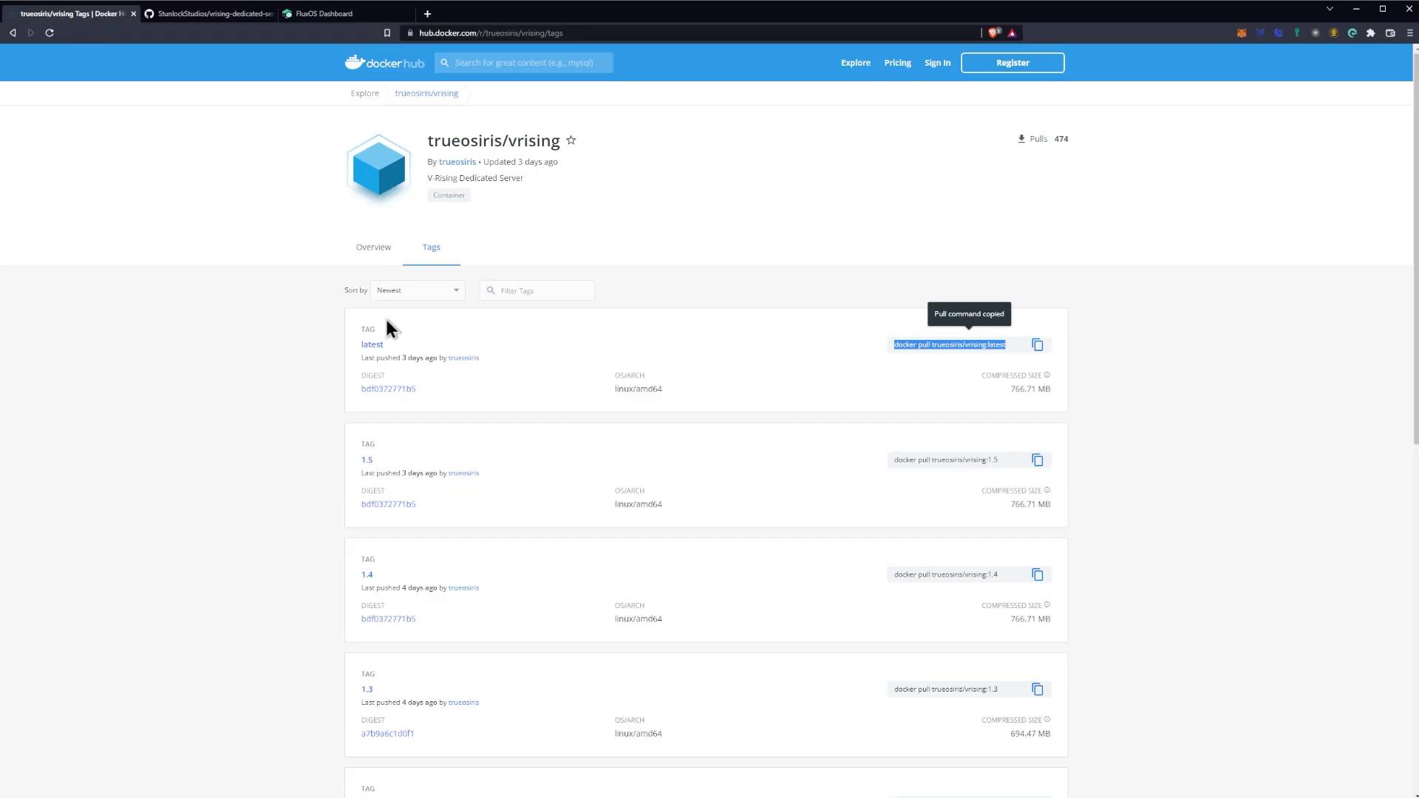
pyautogui.click(369, 250)
pyautogui.scroll(-5, 488, 370)
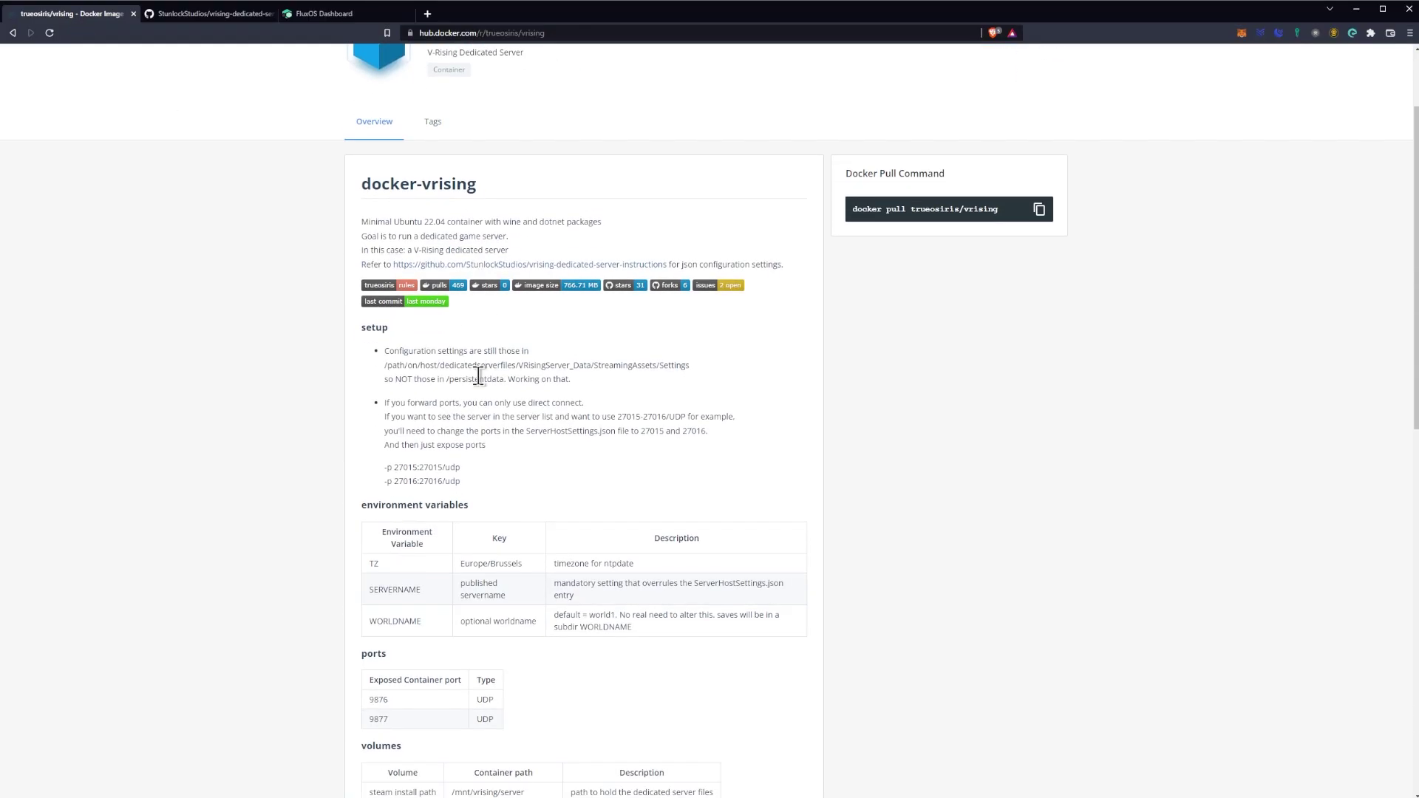
pyautogui.scroll(-1, 478, 387)
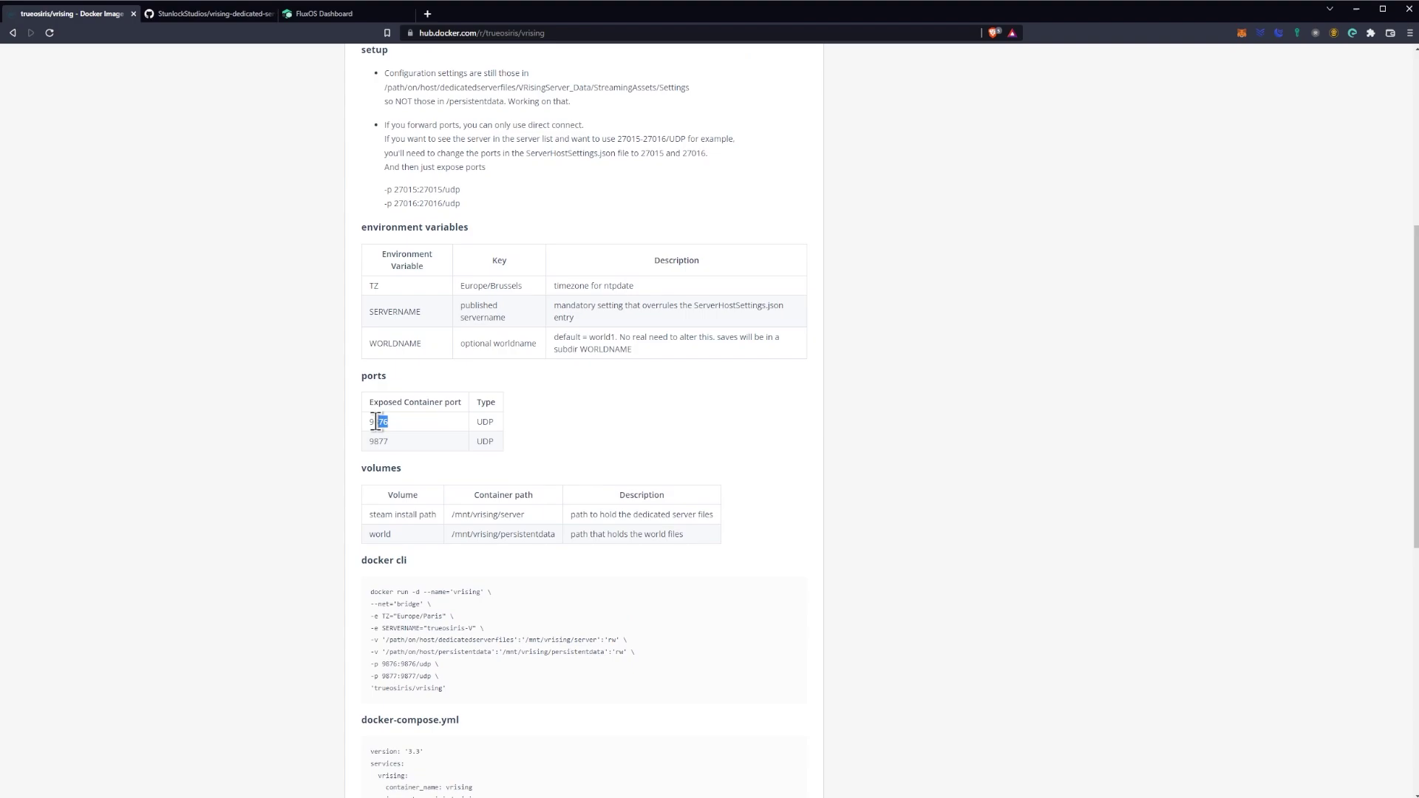
pyautogui.moveTo(377, 421); pyautogui.dragTo(370, 420)
pyautogui.hotkey('ctrl', 'c')
pyautogui.click(213, 15)
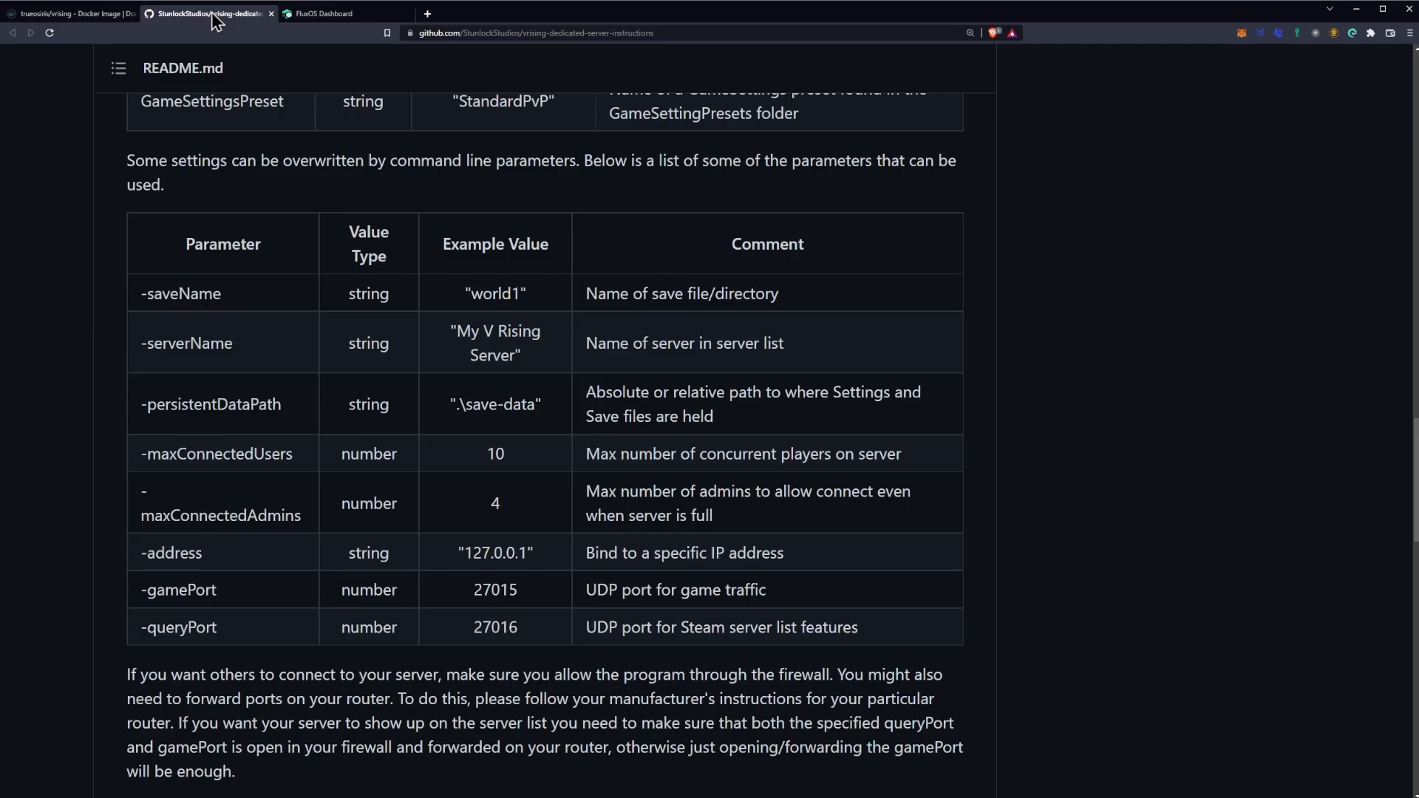
pyautogui.click(307, 13)
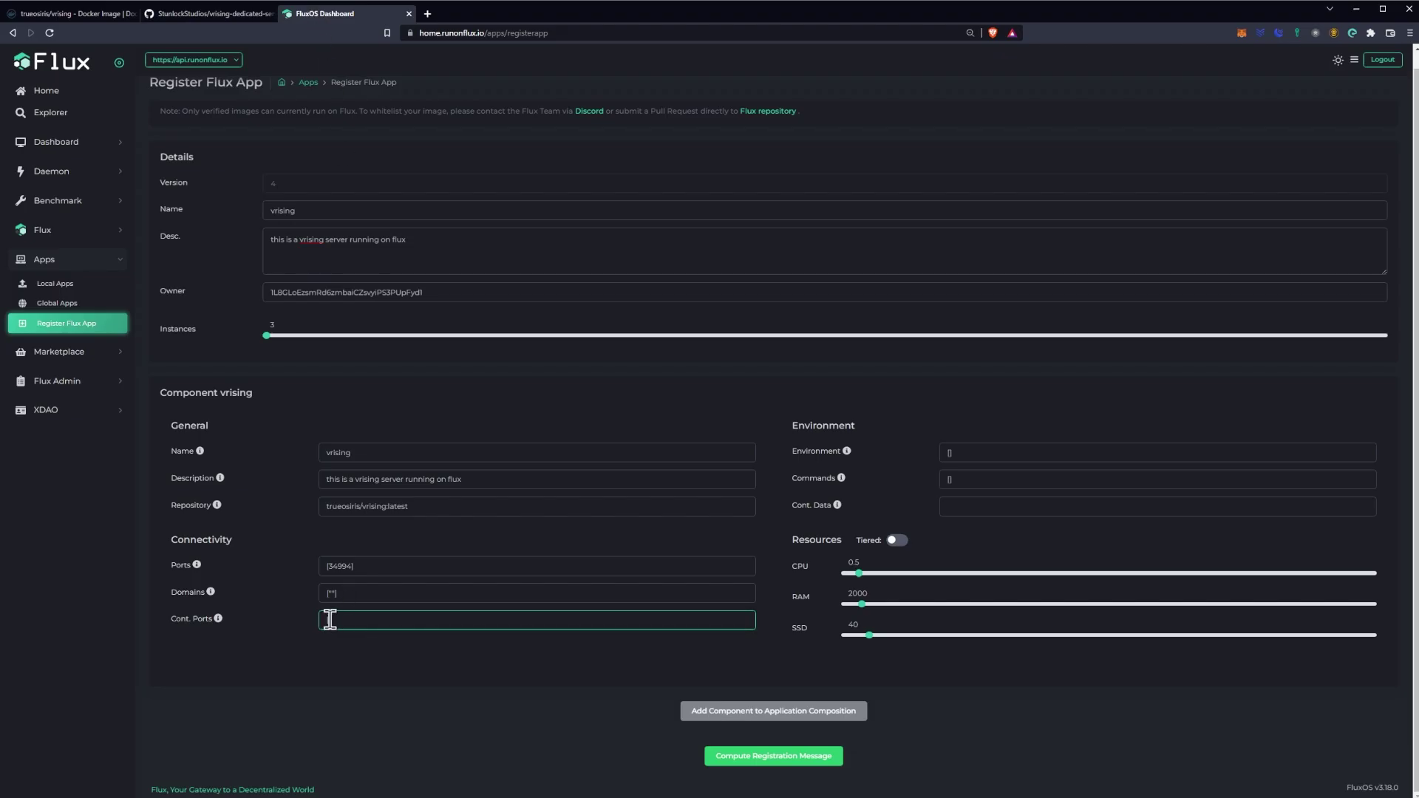
# Step: Enter [9876] as the component's Cont. Ports
pyautogui.write('[')
pyautogui.hotkey('ctrl', 'v')
pyautogui.write(']')
pyautogui.click(74, 14)
pyautogui.click(552, 425)
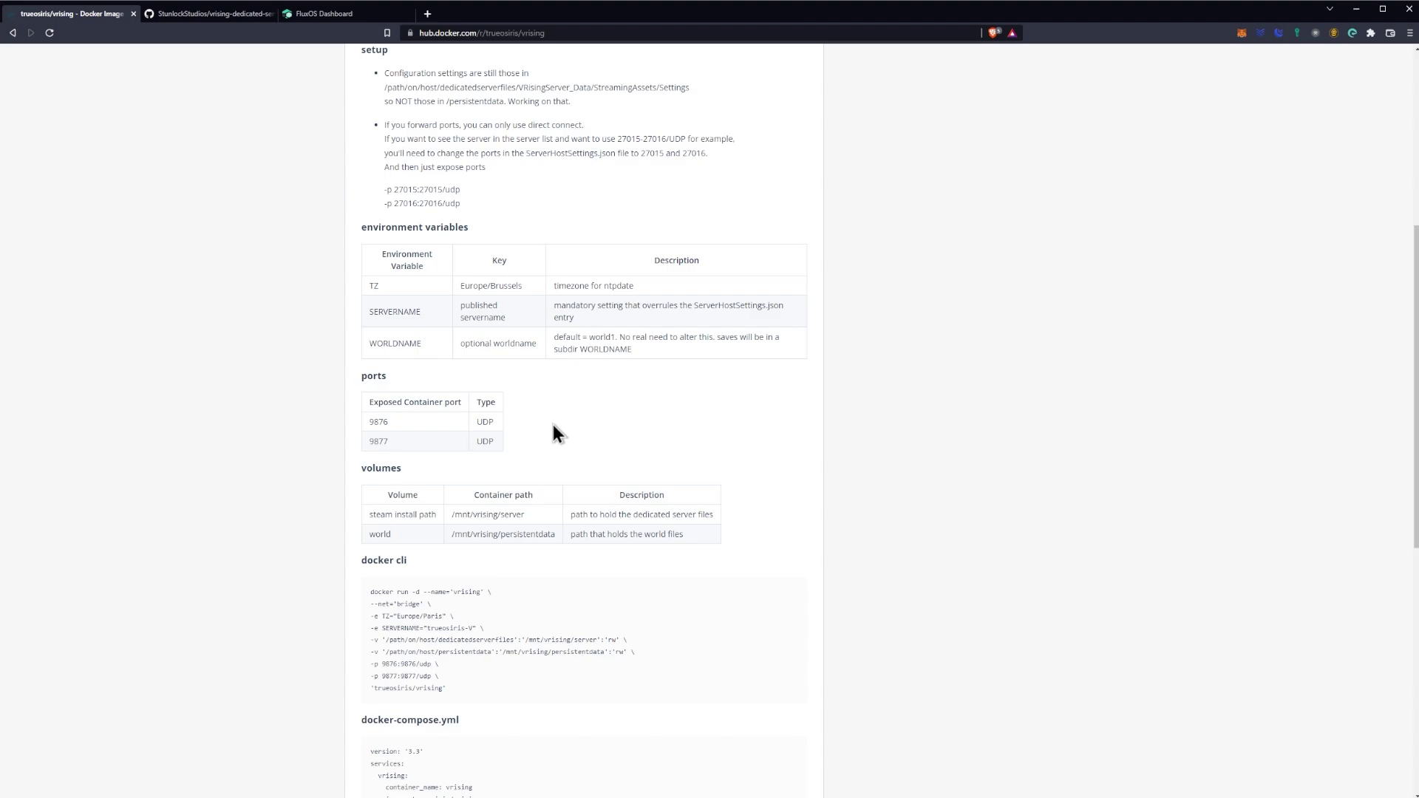
pyautogui.scroll(1, 580, 482)
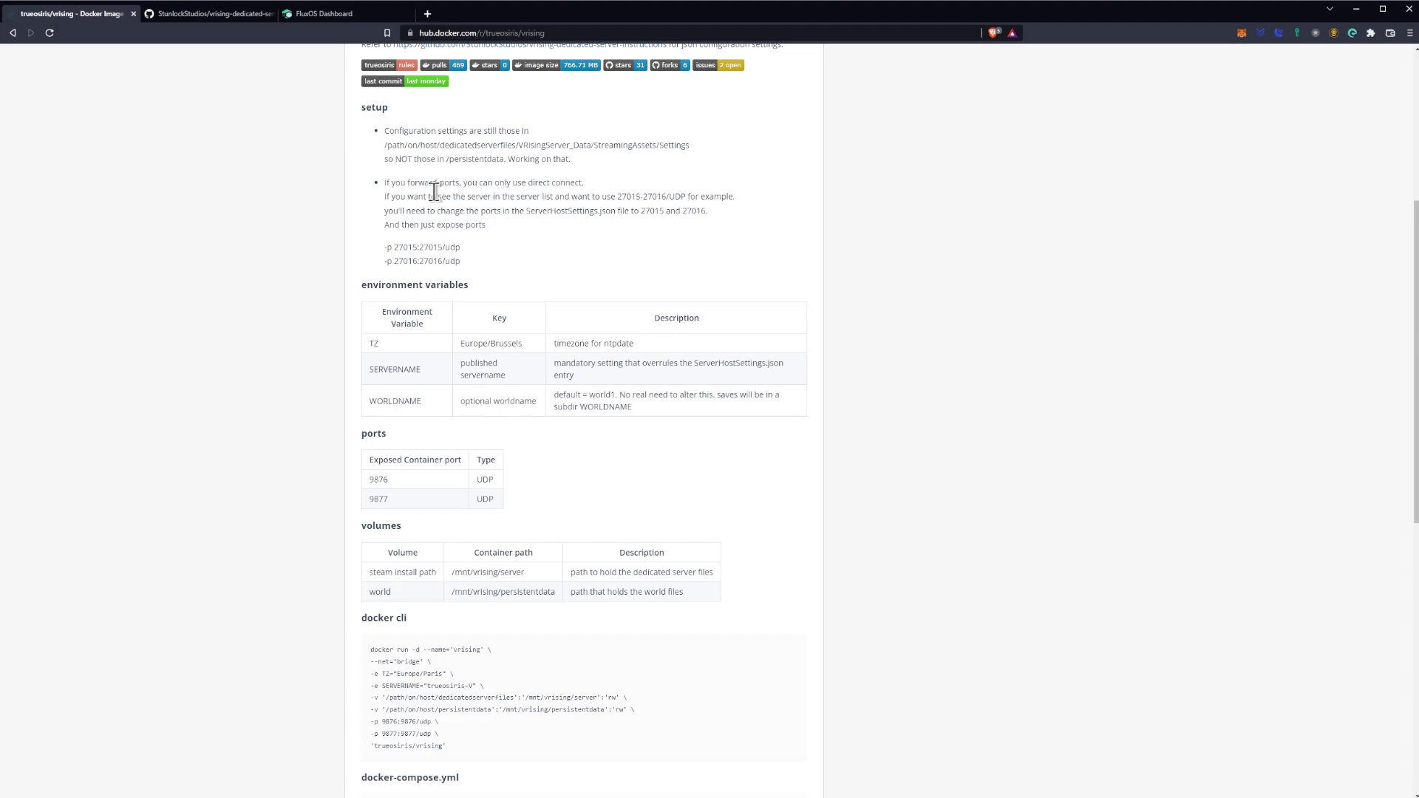
pyautogui.click(359, 15)
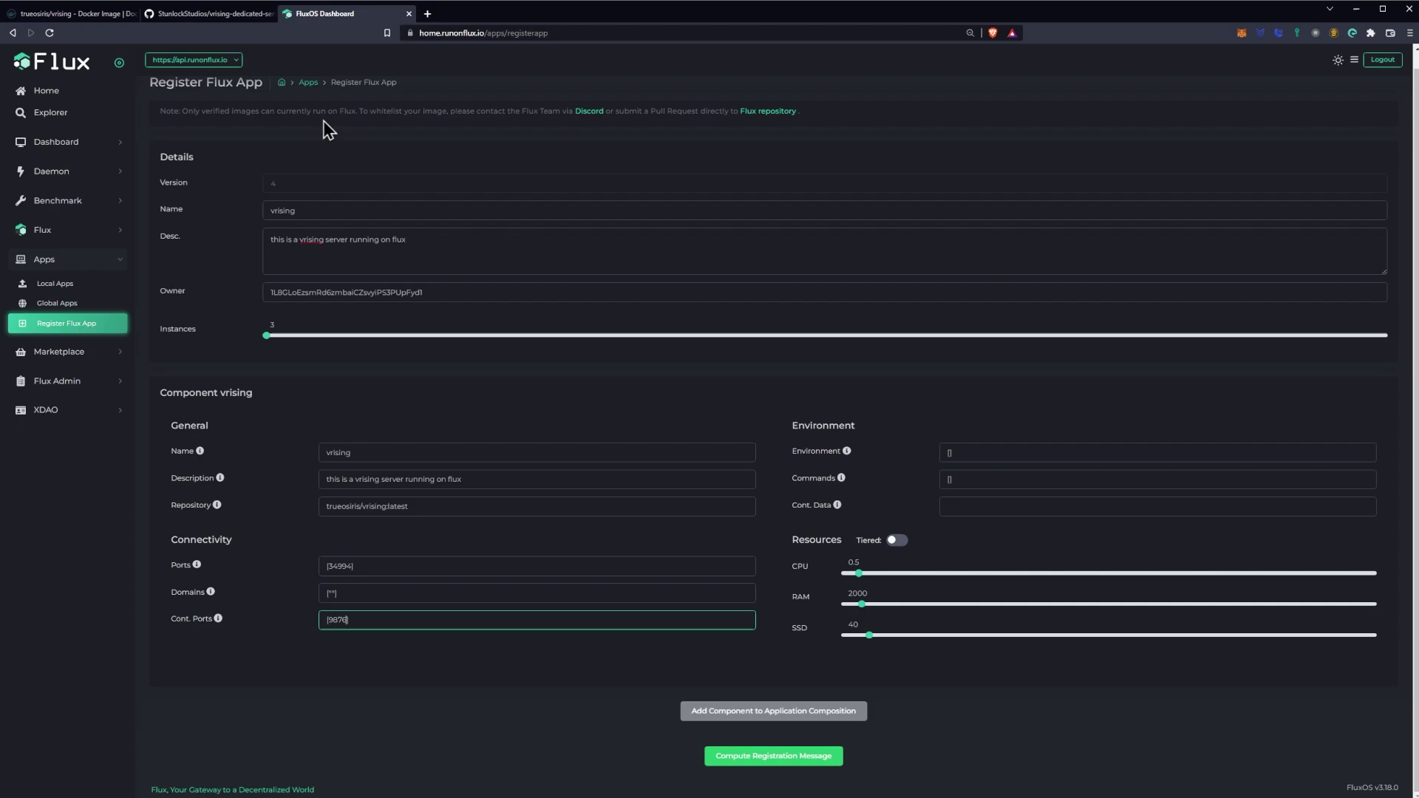
# Step: Review the vrising image's environment variables across the Docker Hub and server README pages
pyautogui.click(947, 454)
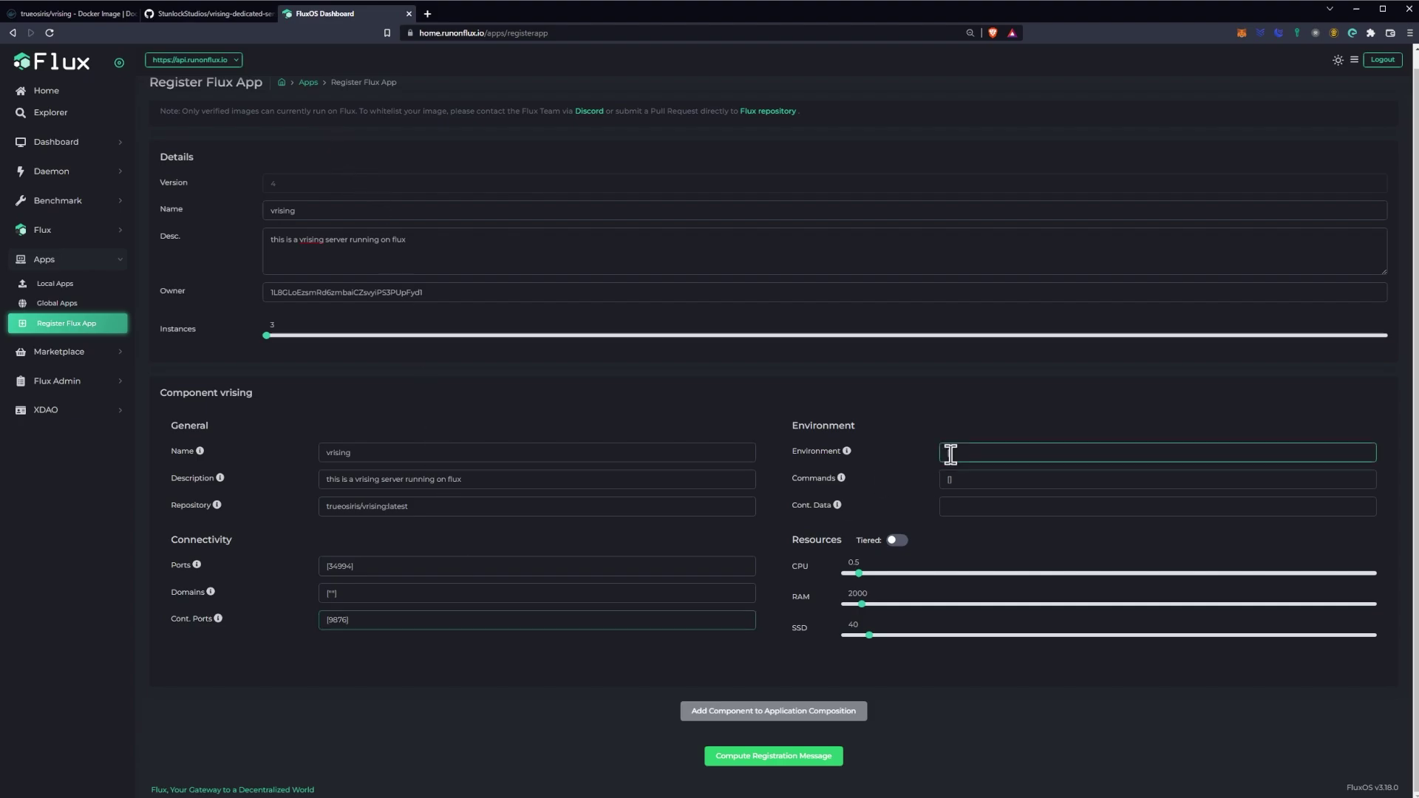
pyautogui.click(50, 14)
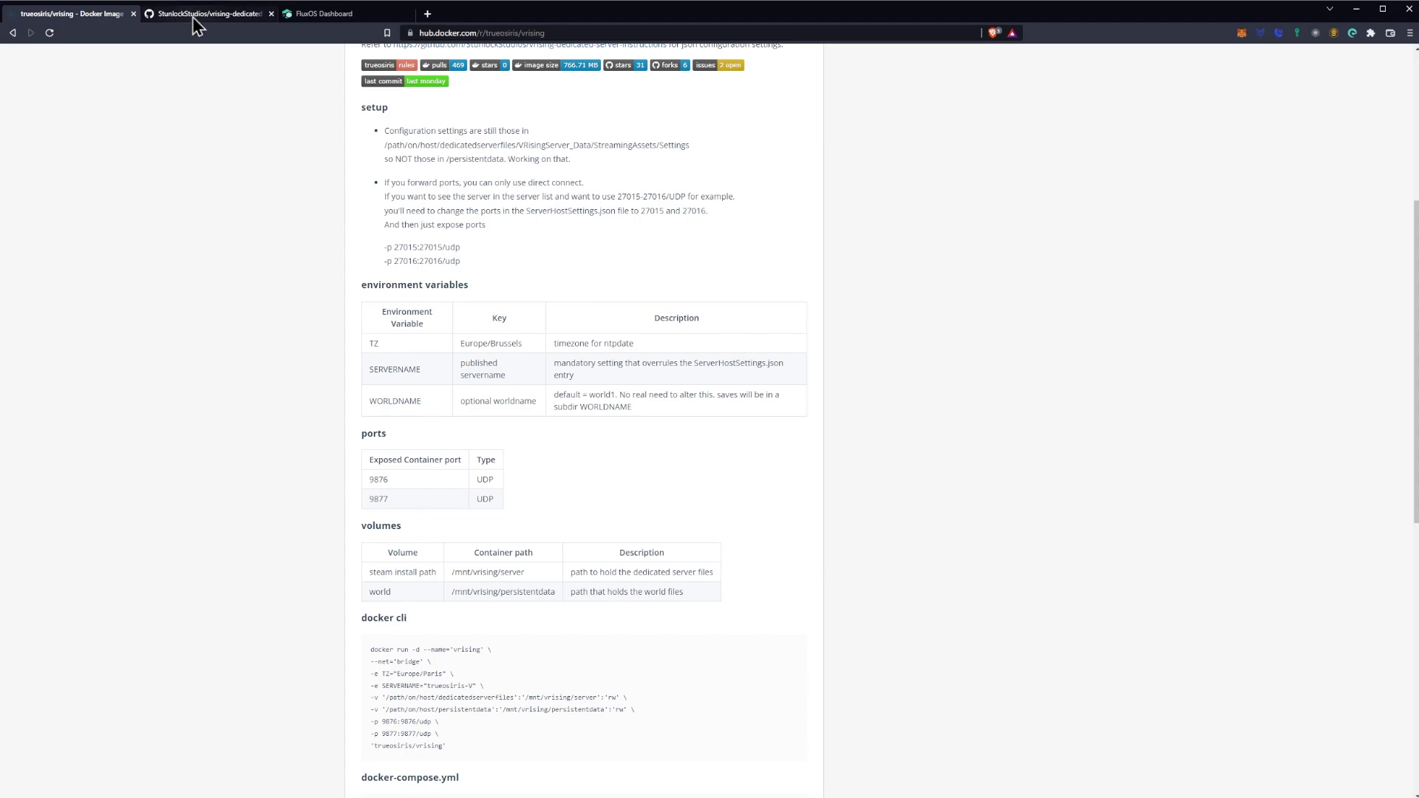
pyautogui.scroll(3, 538, 288)
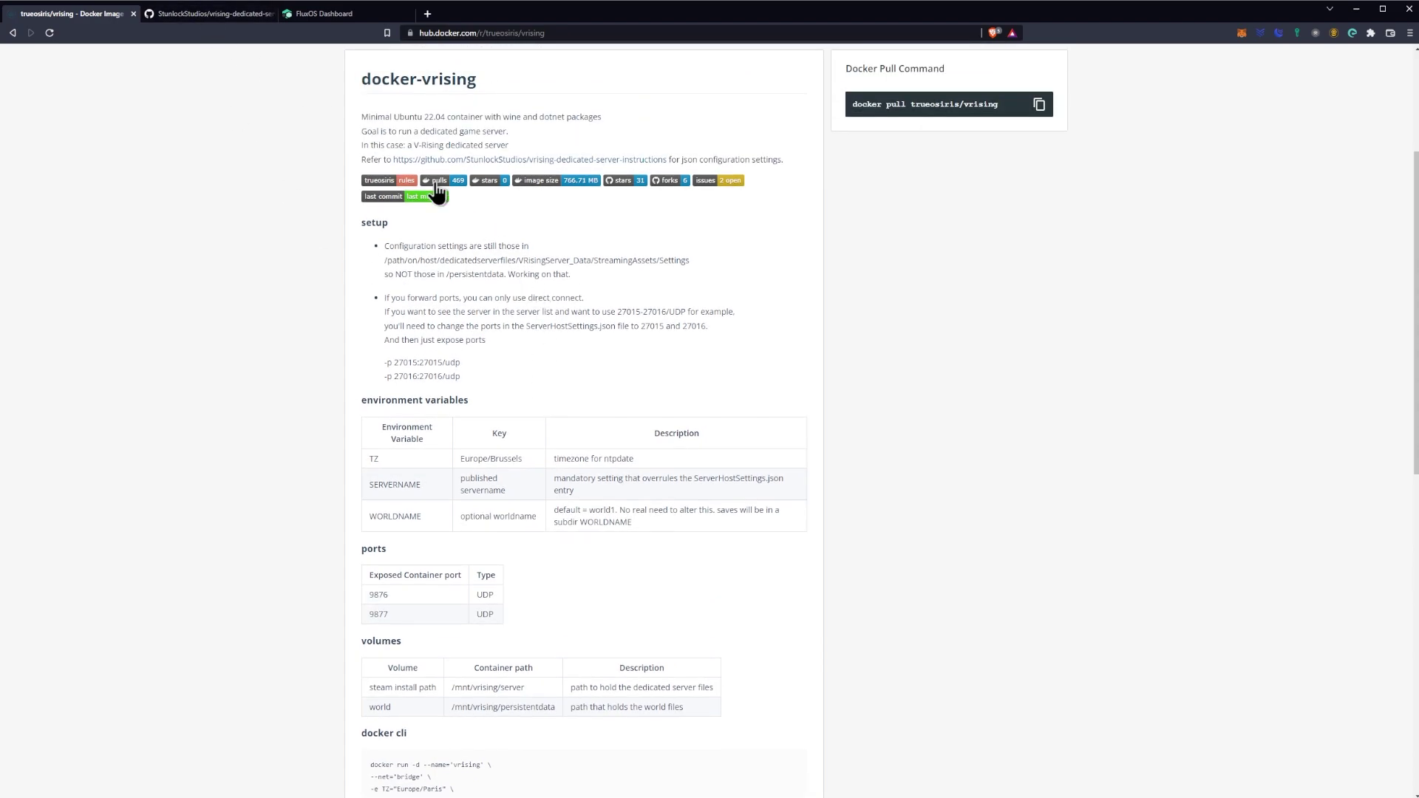
pyautogui.click(185, 17)
pyautogui.scroll(8, 384, 407)
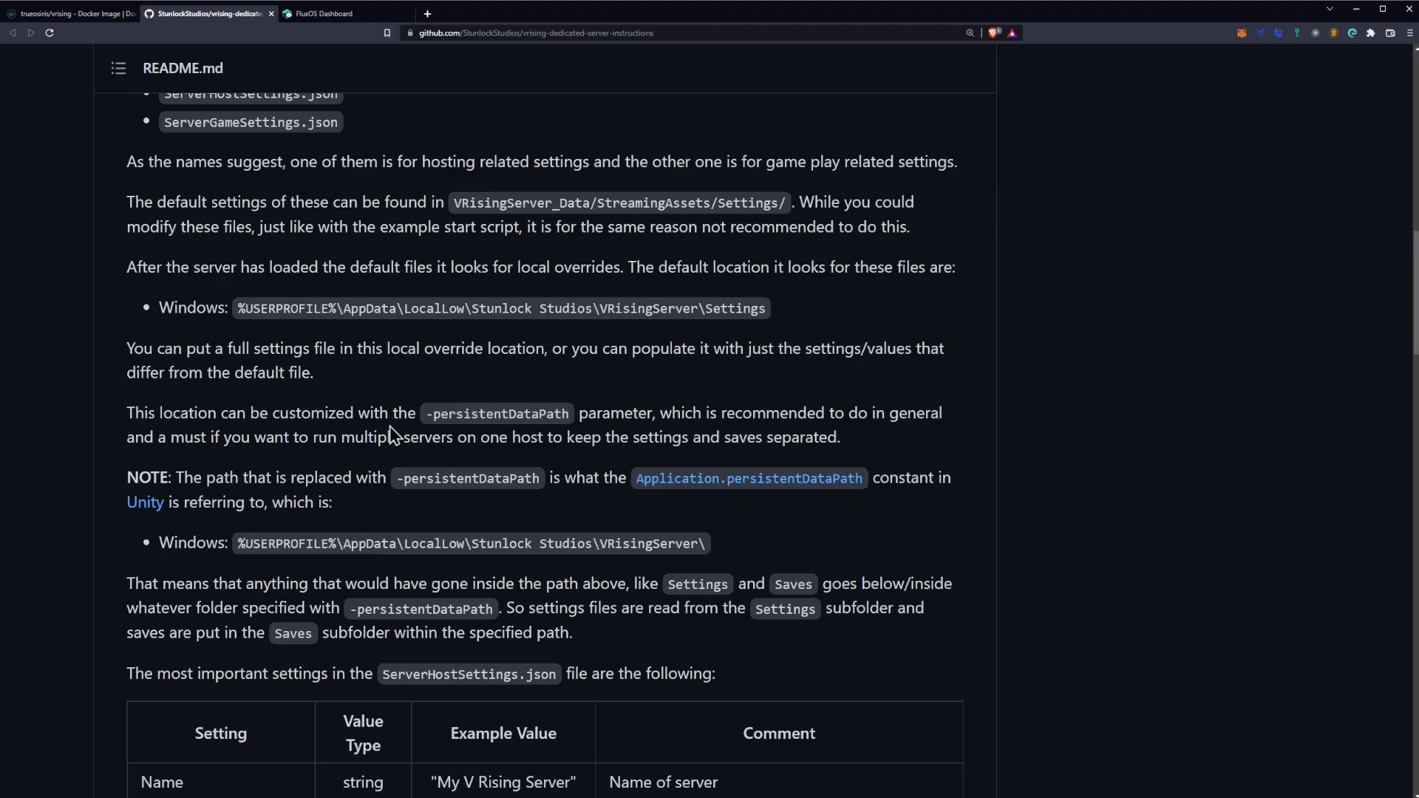
pyautogui.scroll(15, 388, 426)
pyautogui.scroll(-7, 389, 424)
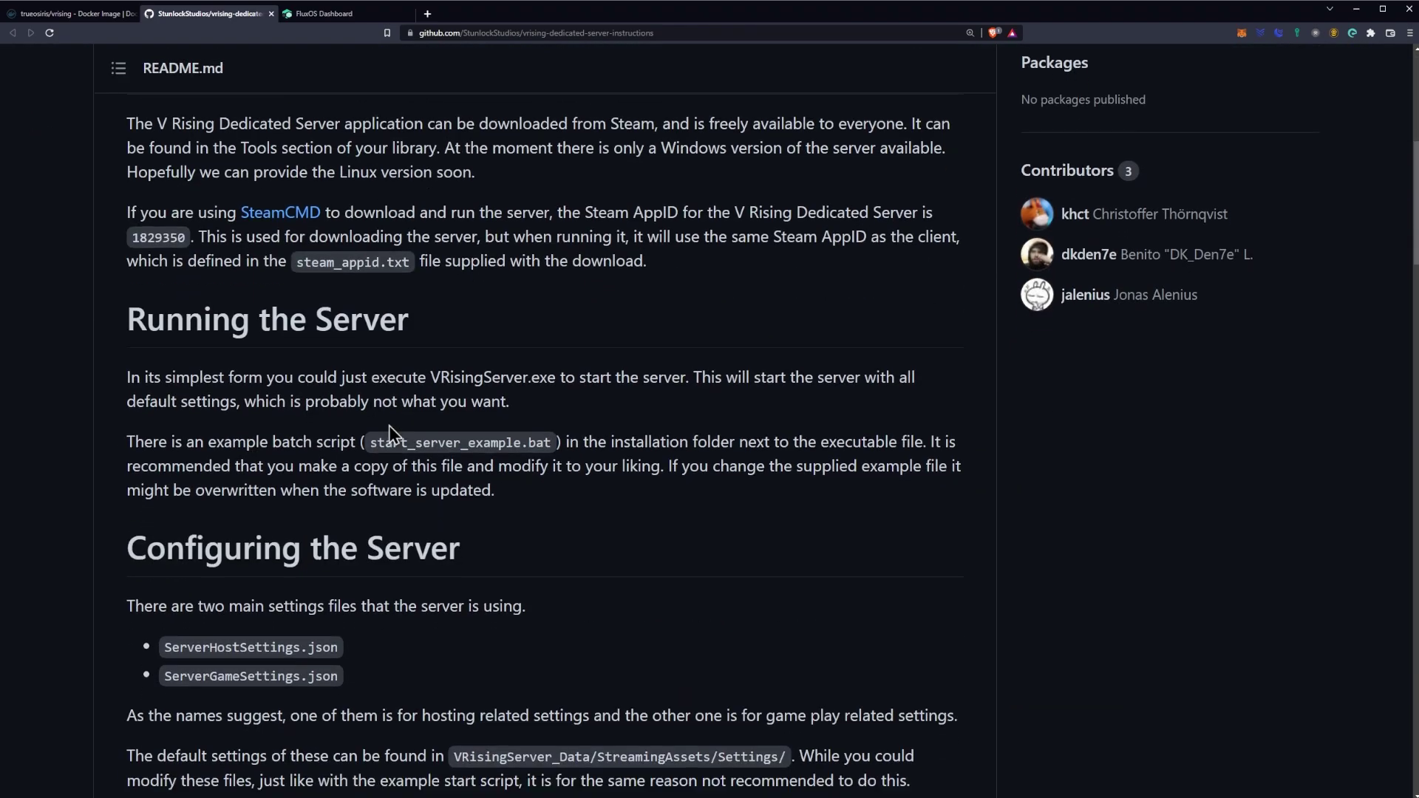
pyautogui.scroll(-12, 388, 426)
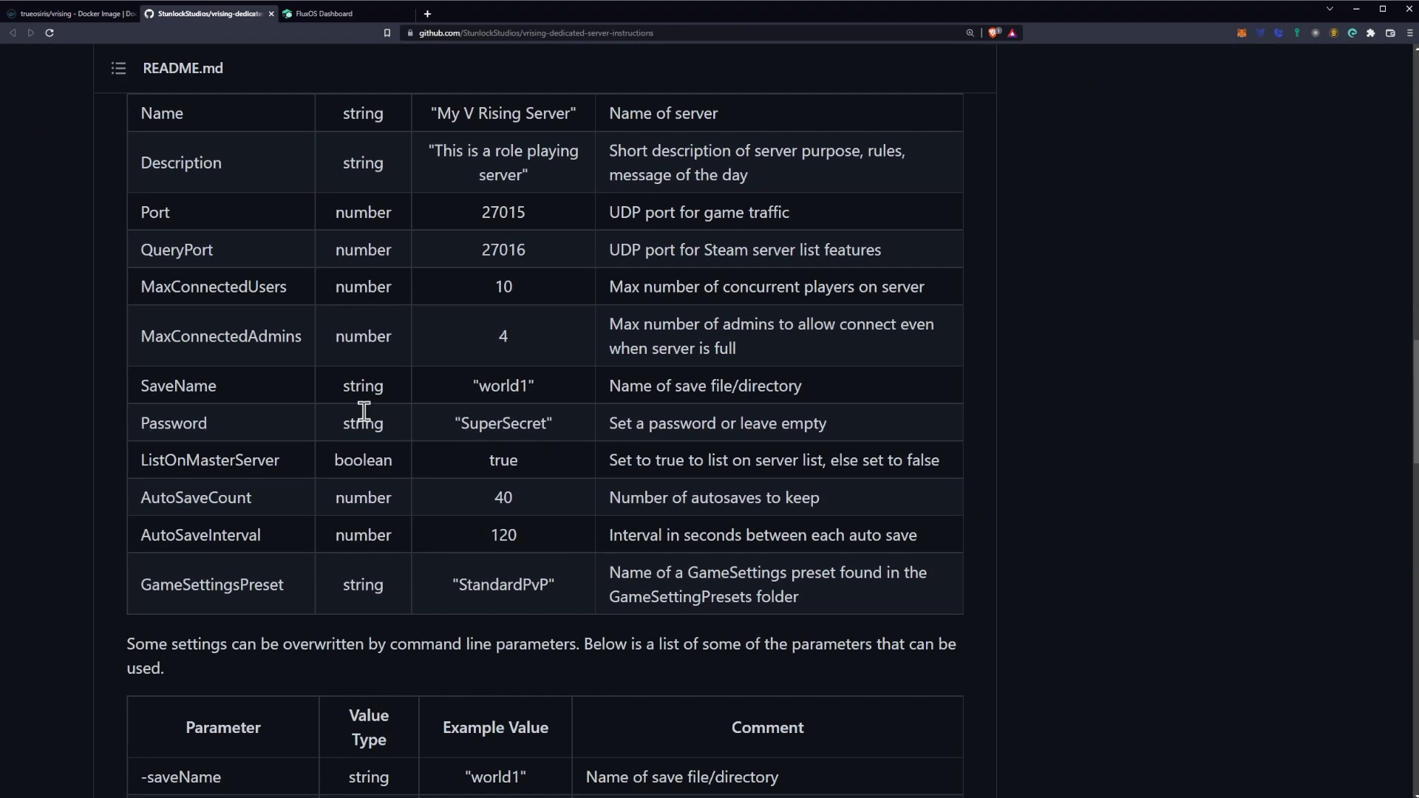
pyautogui.scroll(-1, 364, 411)
pyautogui.click(71, 13)
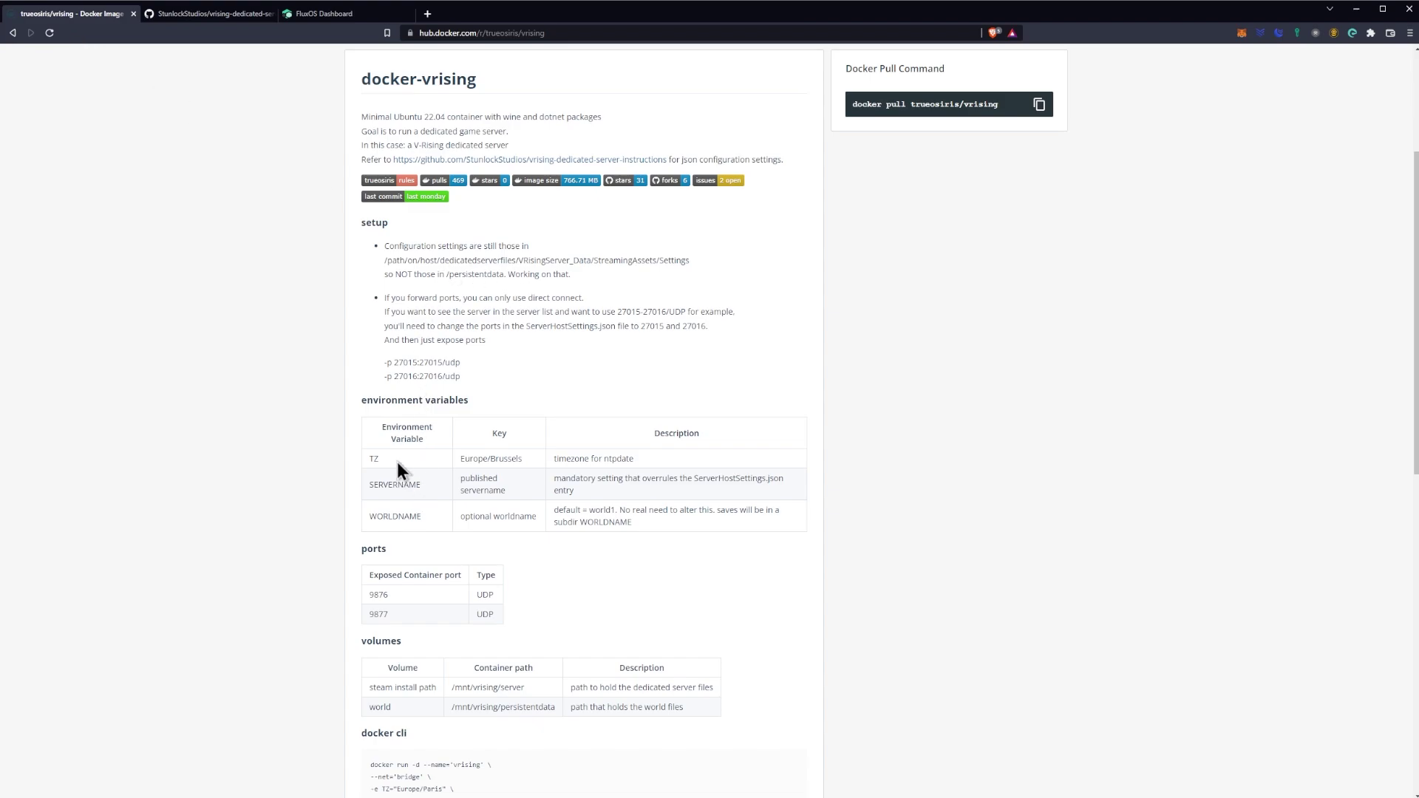
# Step: Begin the Environment field with a TZ entry and copy the Europe/Brussels value
pyautogui.moveTo(397, 463)
pyautogui.mouseDown()
pyautogui.moveTo(325, 444)
pyautogui.moveTo(374, 447)
pyautogui.moveTo(374, 460)
pyautogui.mouseUp()
pyautogui.click(323, 13)
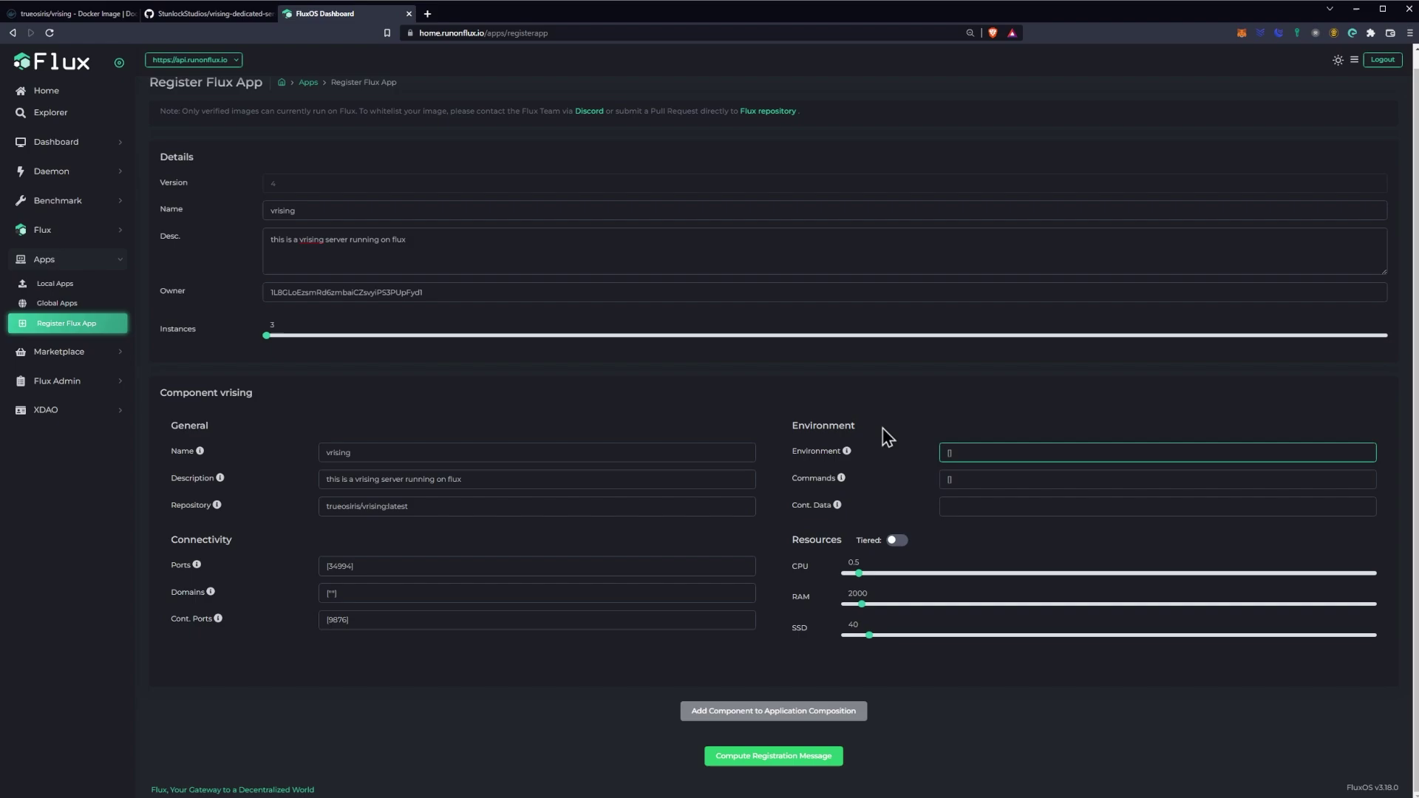
pyautogui.click(949, 452)
pyautogui.click(70, 13)
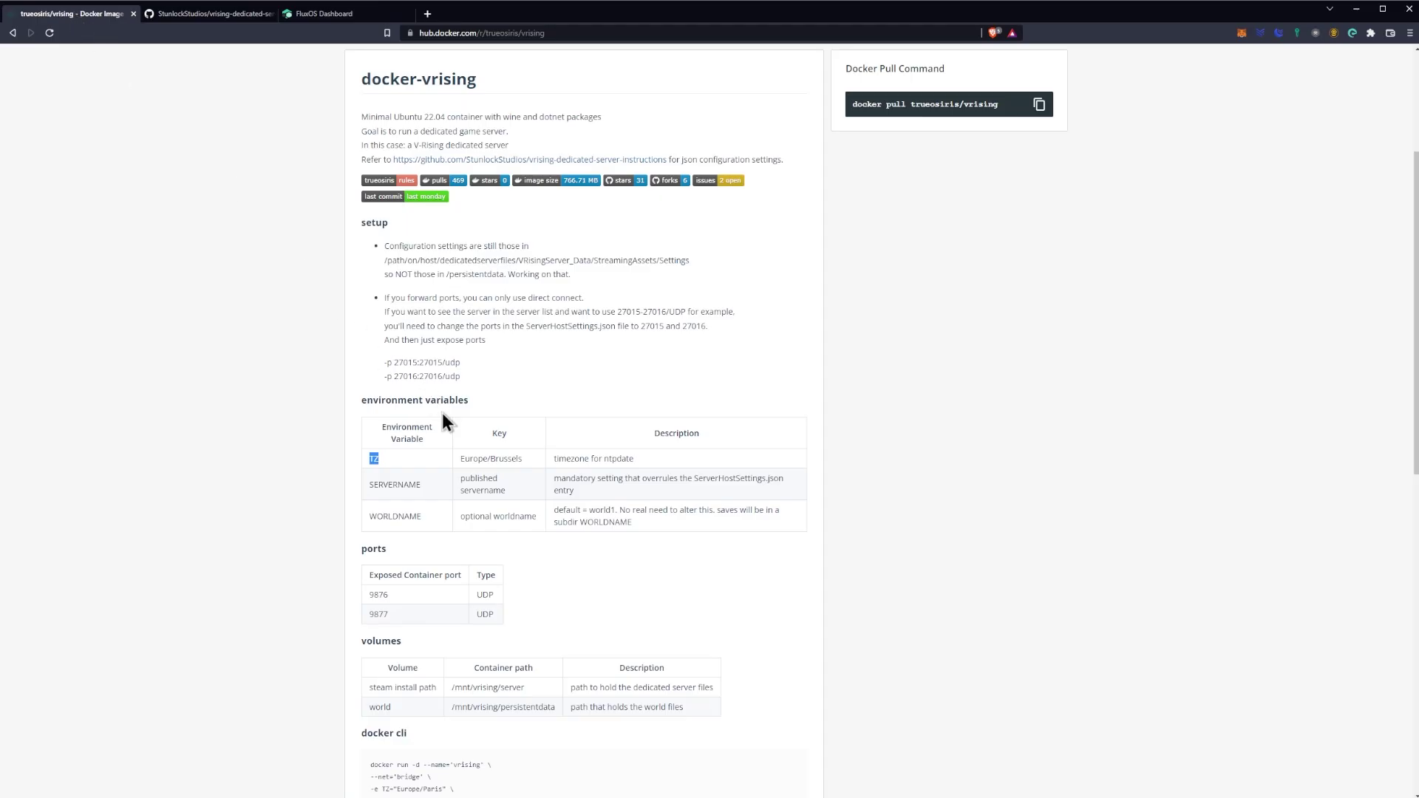
pyautogui.moveTo(527, 463); pyautogui.dragTo(455, 459)
pyautogui.hotkey('ctrl', 'c')
# Step: Fill Environment as ["TZ=Europe/Brussels","SERVERNAME=FLUX"]
pyautogui.click(323, 13)
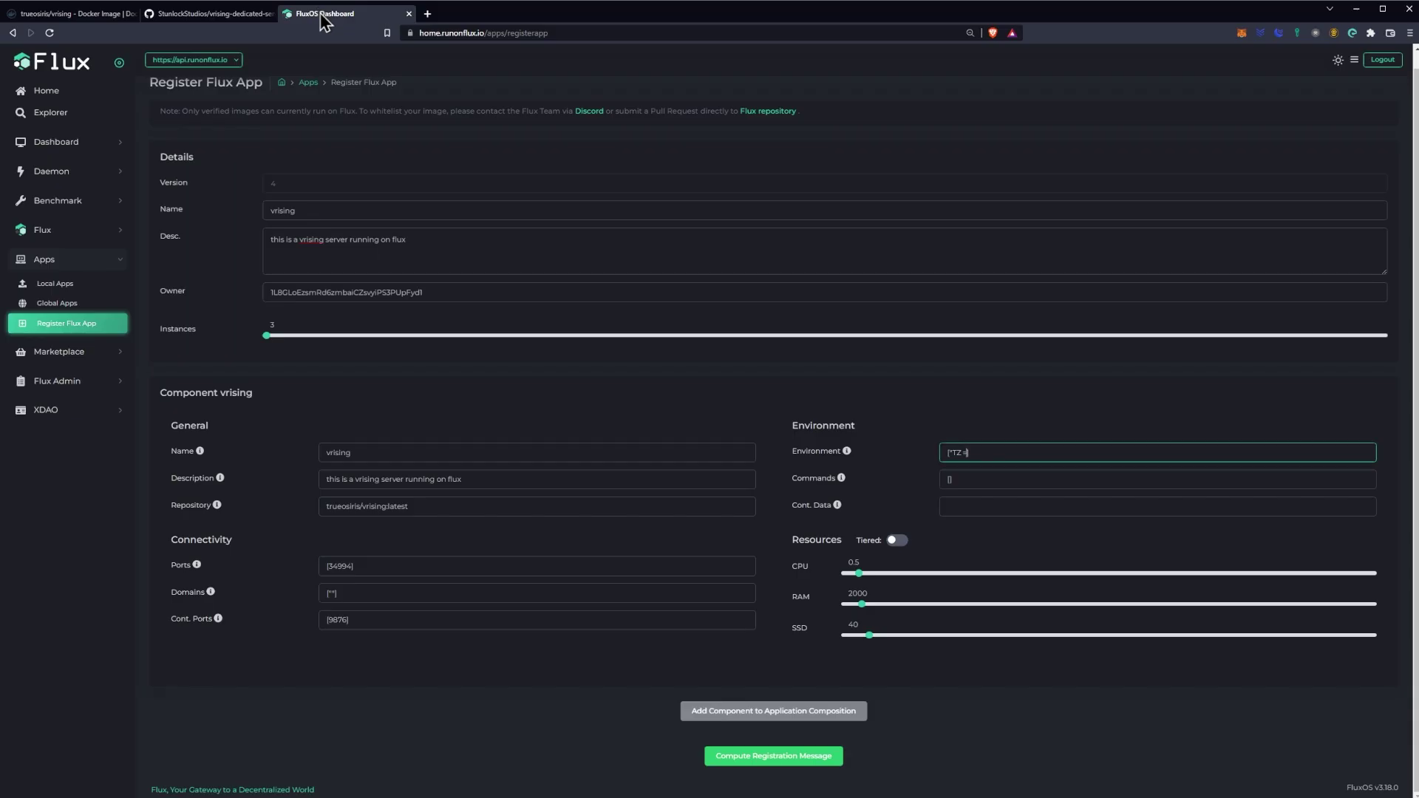
pyautogui.hotkey('ctrl', 'v')
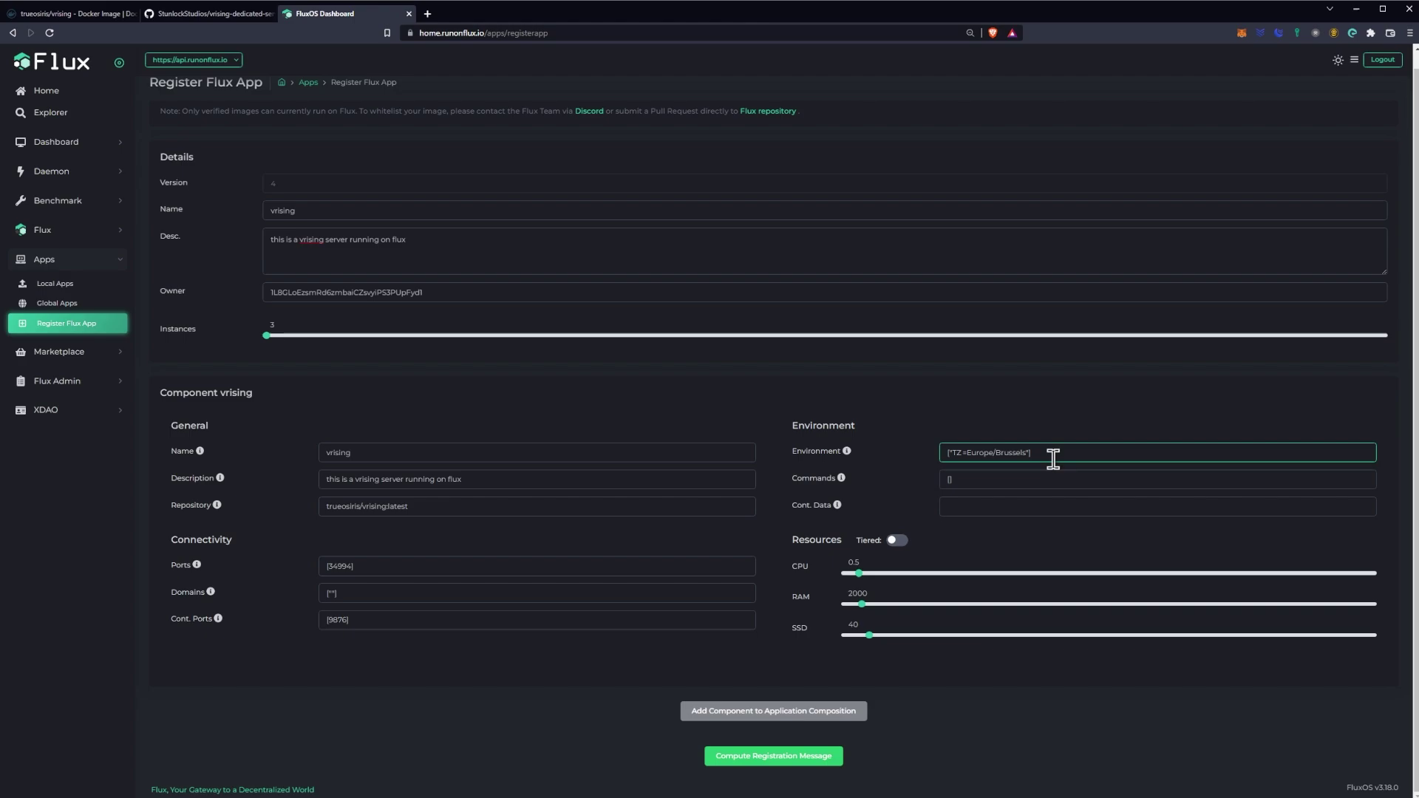
pyautogui.write('"')
pyautogui.click(115, 17)
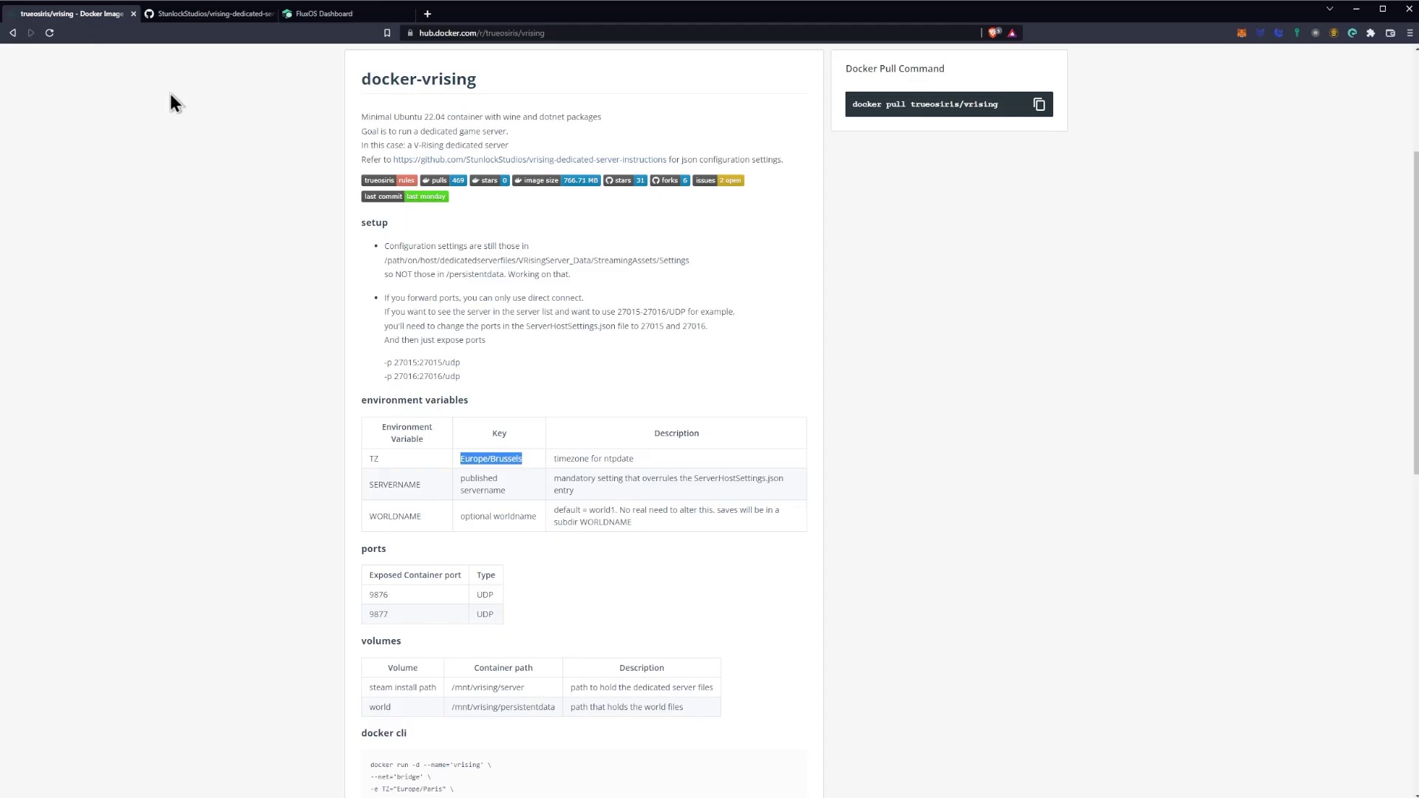
pyautogui.click(430, 486)
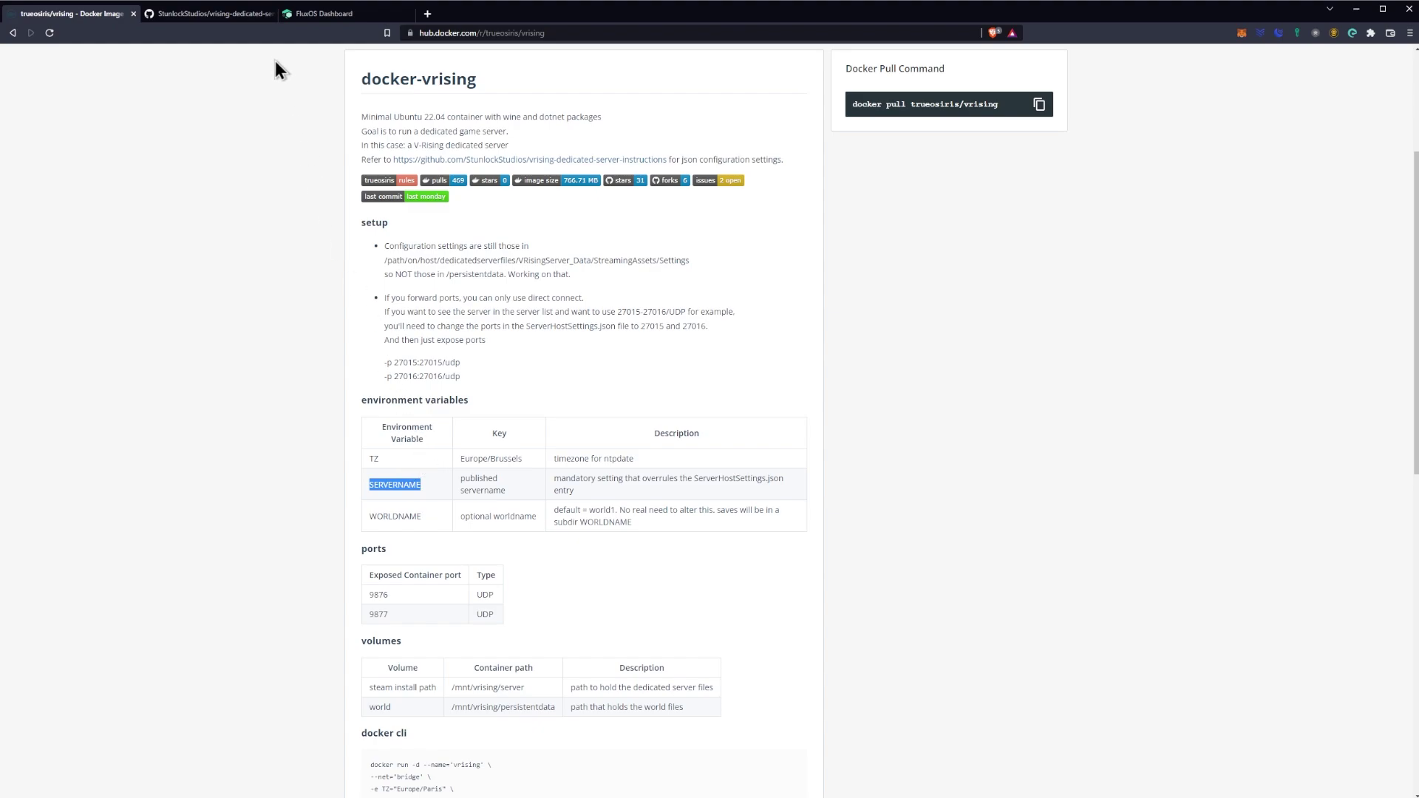
pyautogui.click(211, 15)
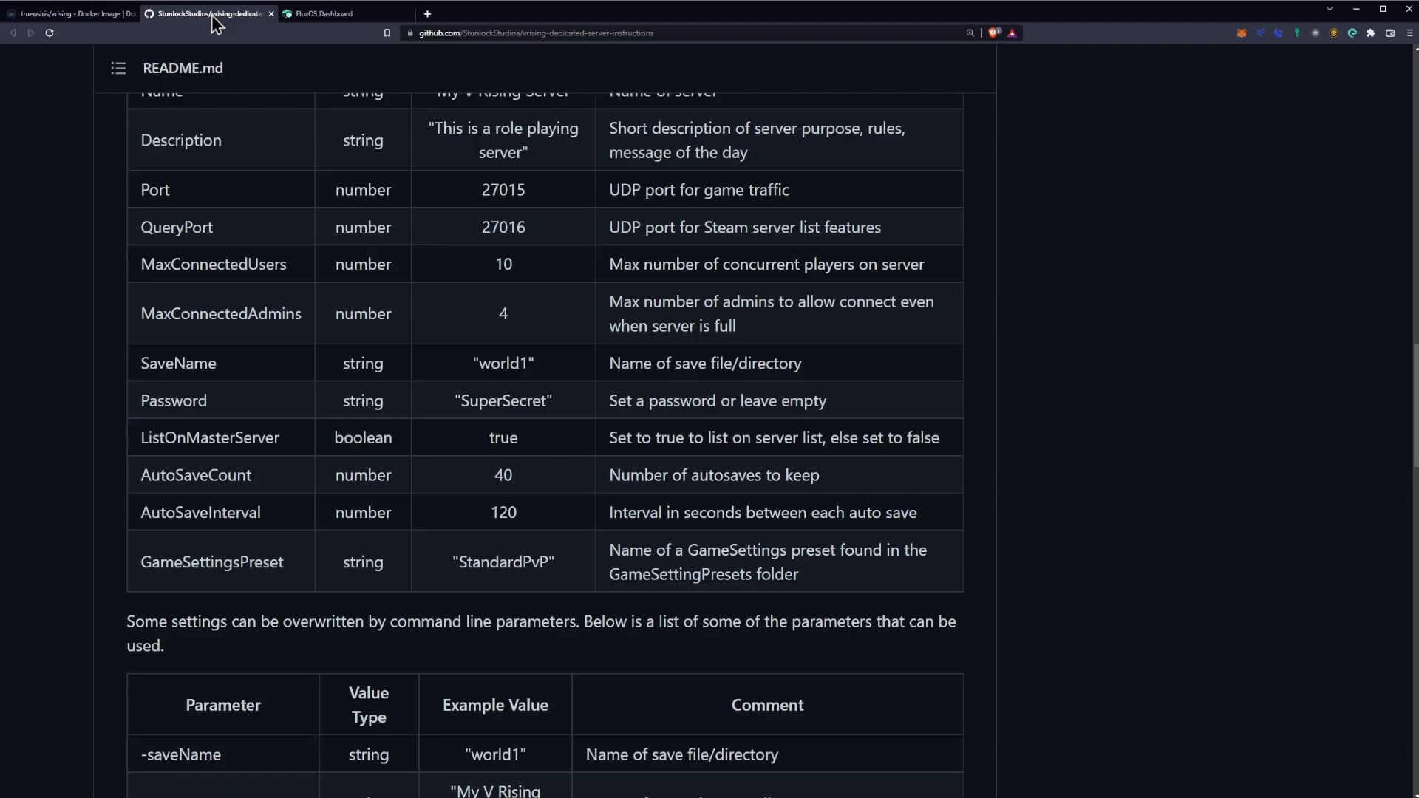
pyautogui.click(334, 15)
pyautogui.write('SERVERNAME')
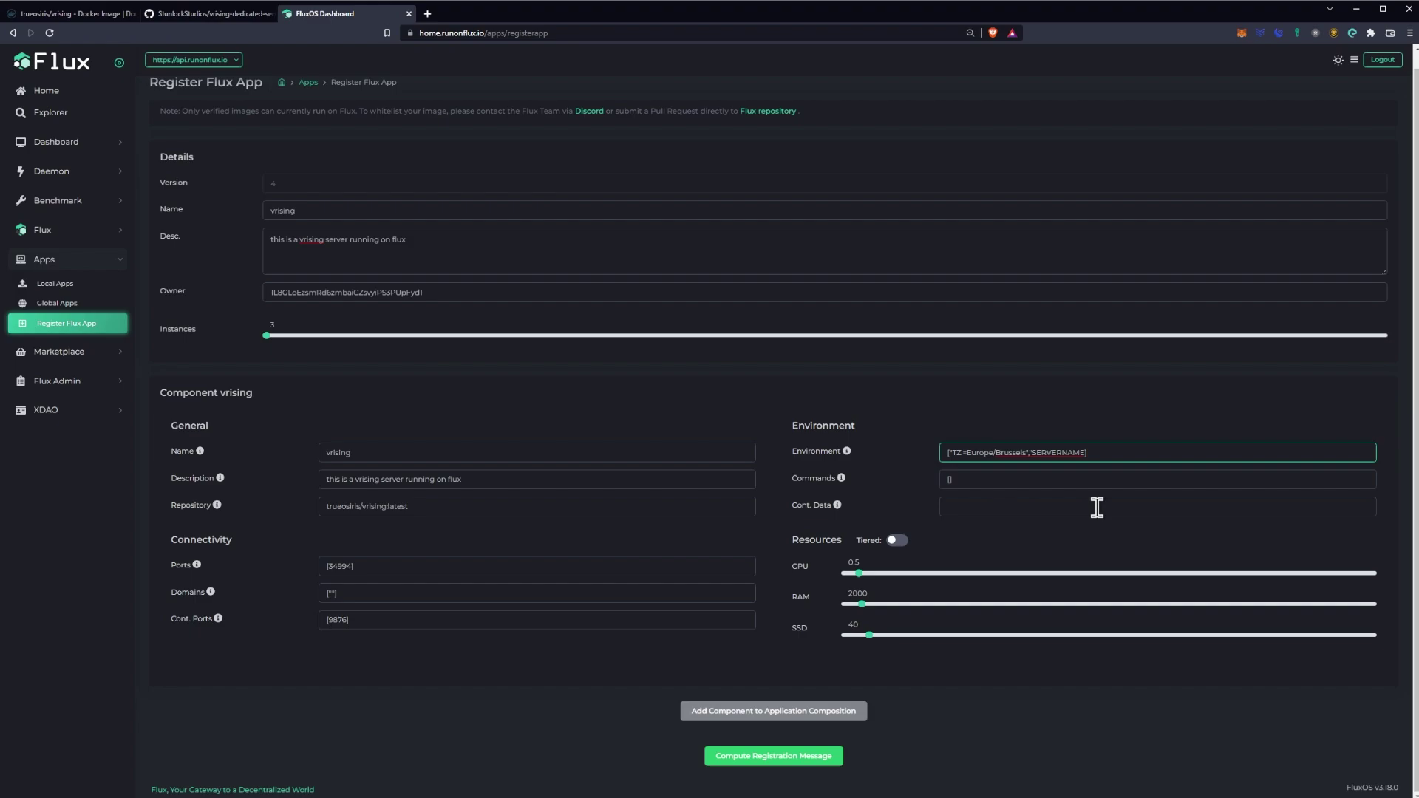
pyautogui.write('=FLUX')
# Step: Copy the /mnt/vrising container path from the image's volumes table
pyautogui.click(975, 505)
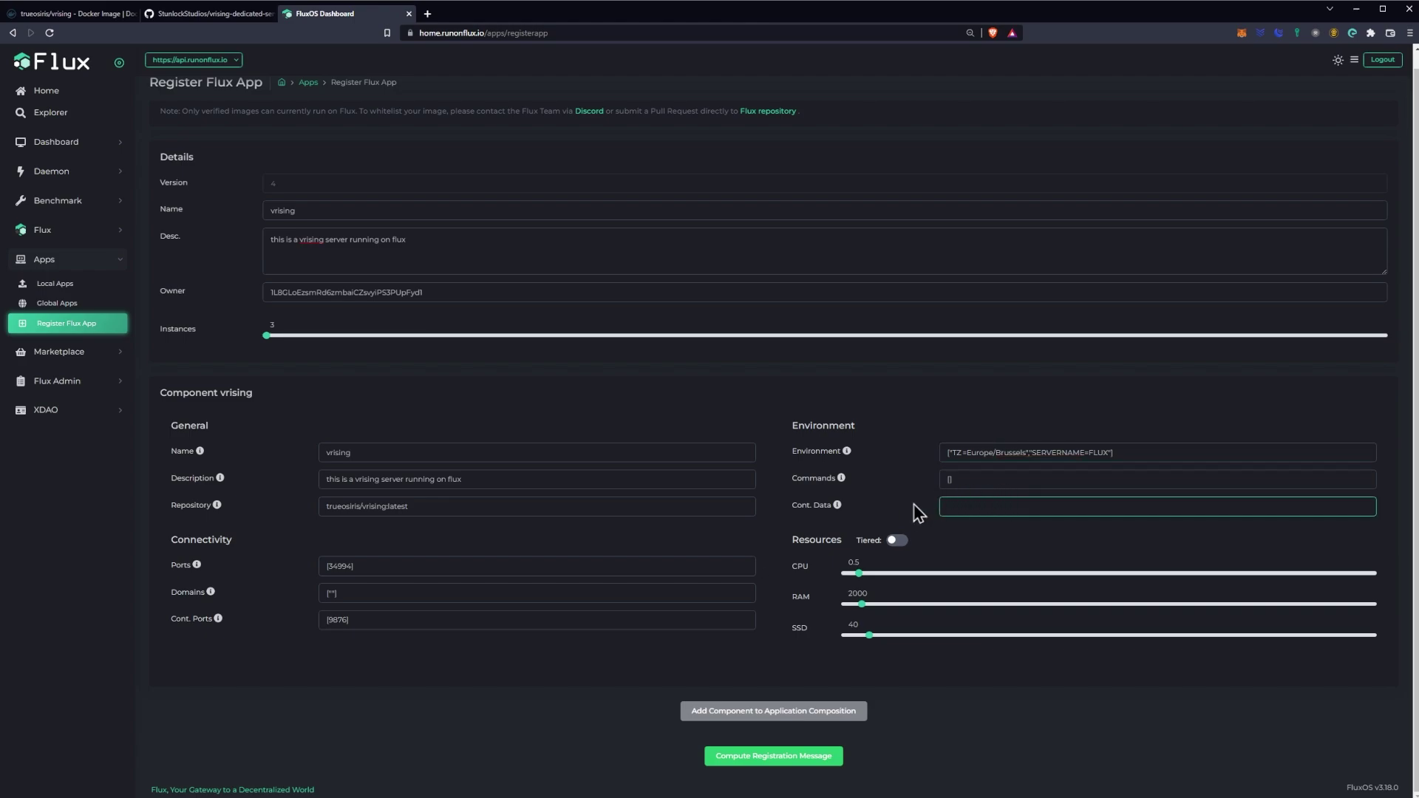
pyautogui.click(66, 18)
pyautogui.scroll(-3, 555, 458)
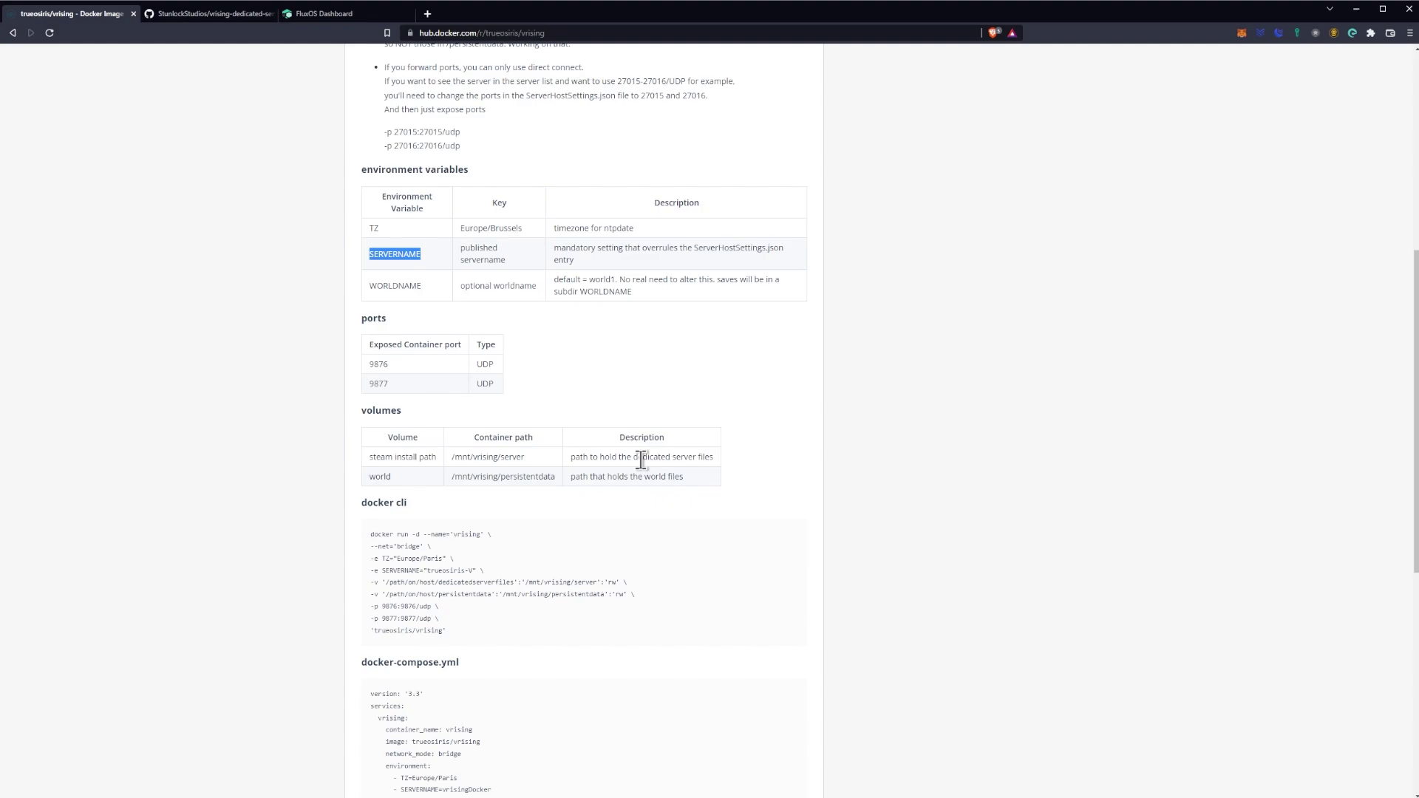
pyautogui.click(570, 389)
pyautogui.scroll(1, 476, 460)
pyautogui.scroll(-1, 477, 456)
pyautogui.scroll(-1, 479, 459)
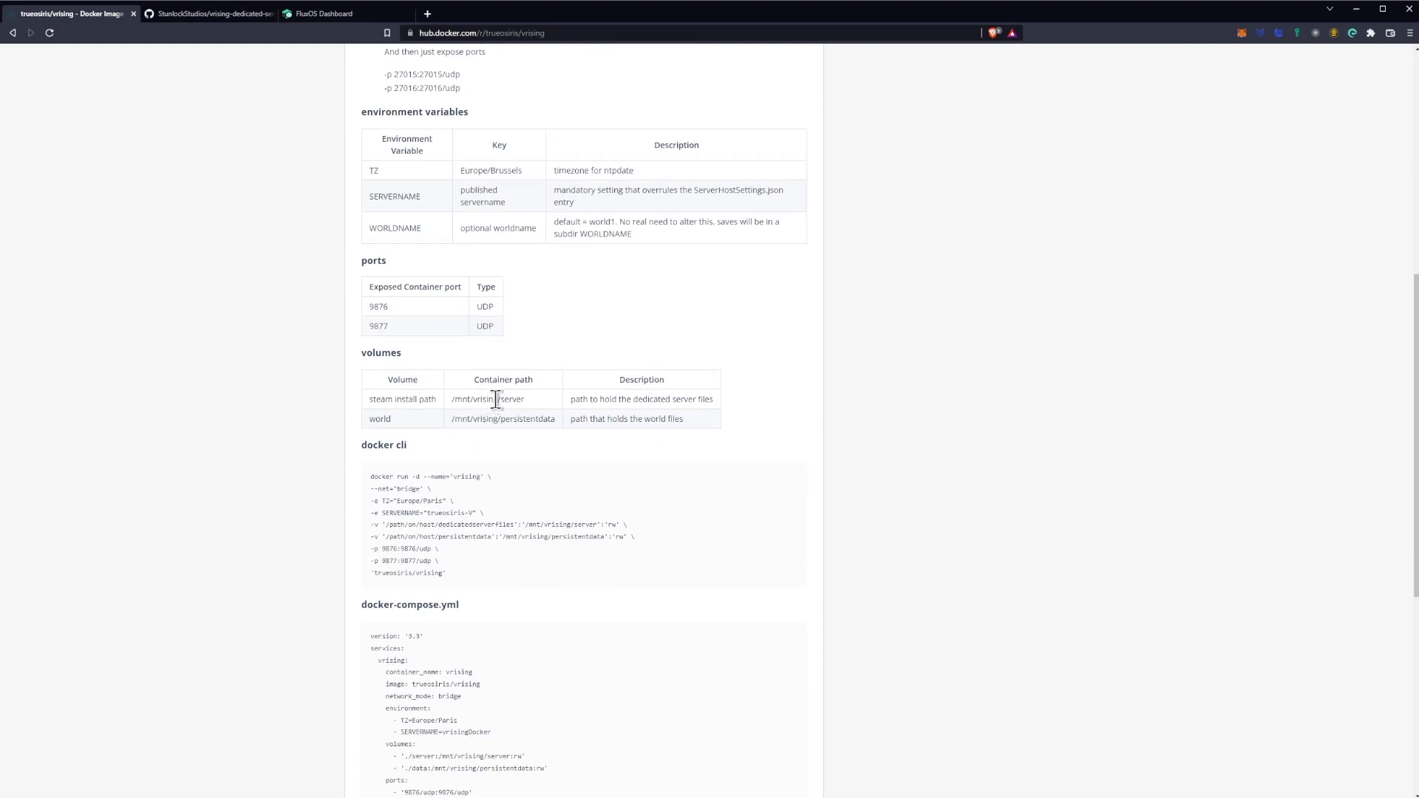
pyautogui.moveTo(498, 400); pyautogui.dragTo(450, 401)
pyautogui.hotkey('ctrl', 'c')
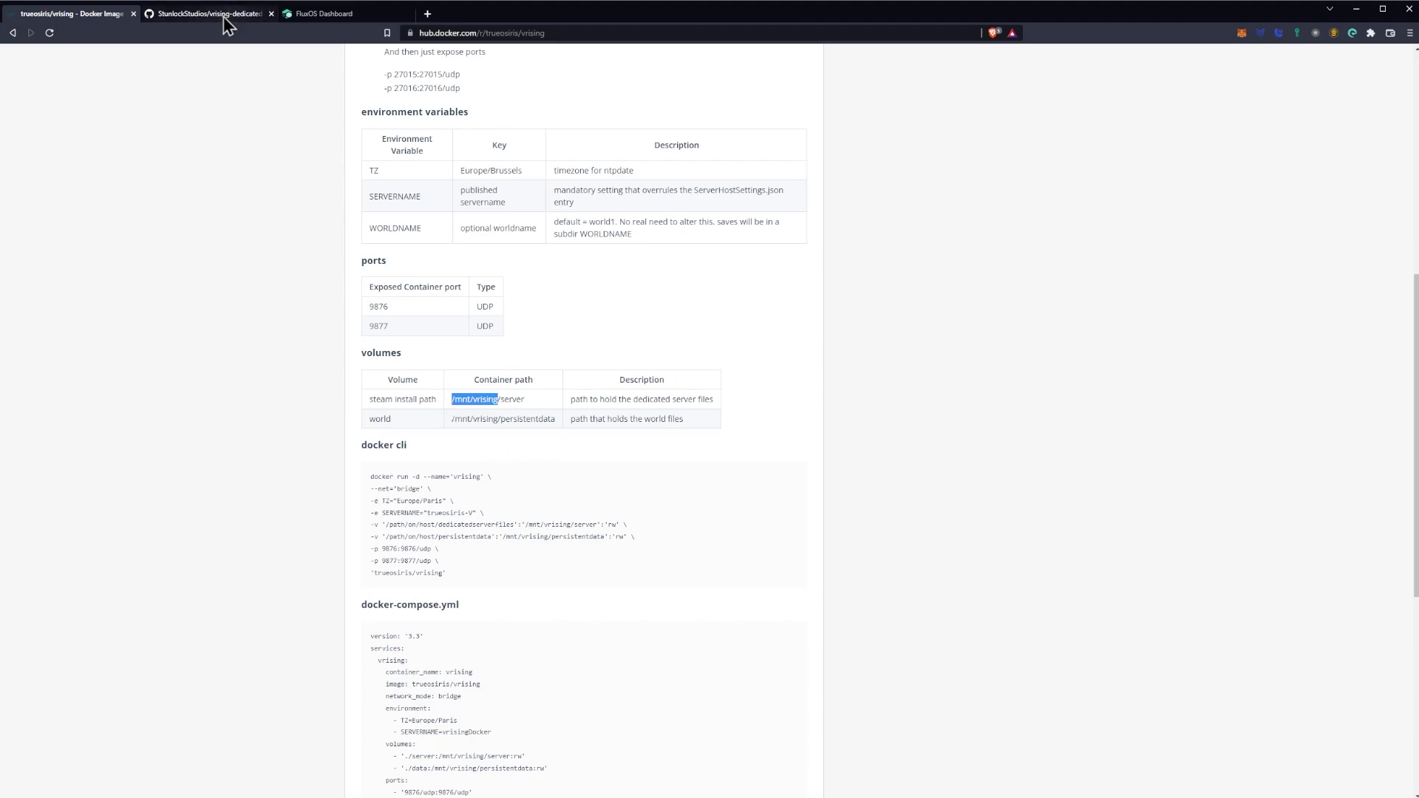
pyautogui.click(321, 14)
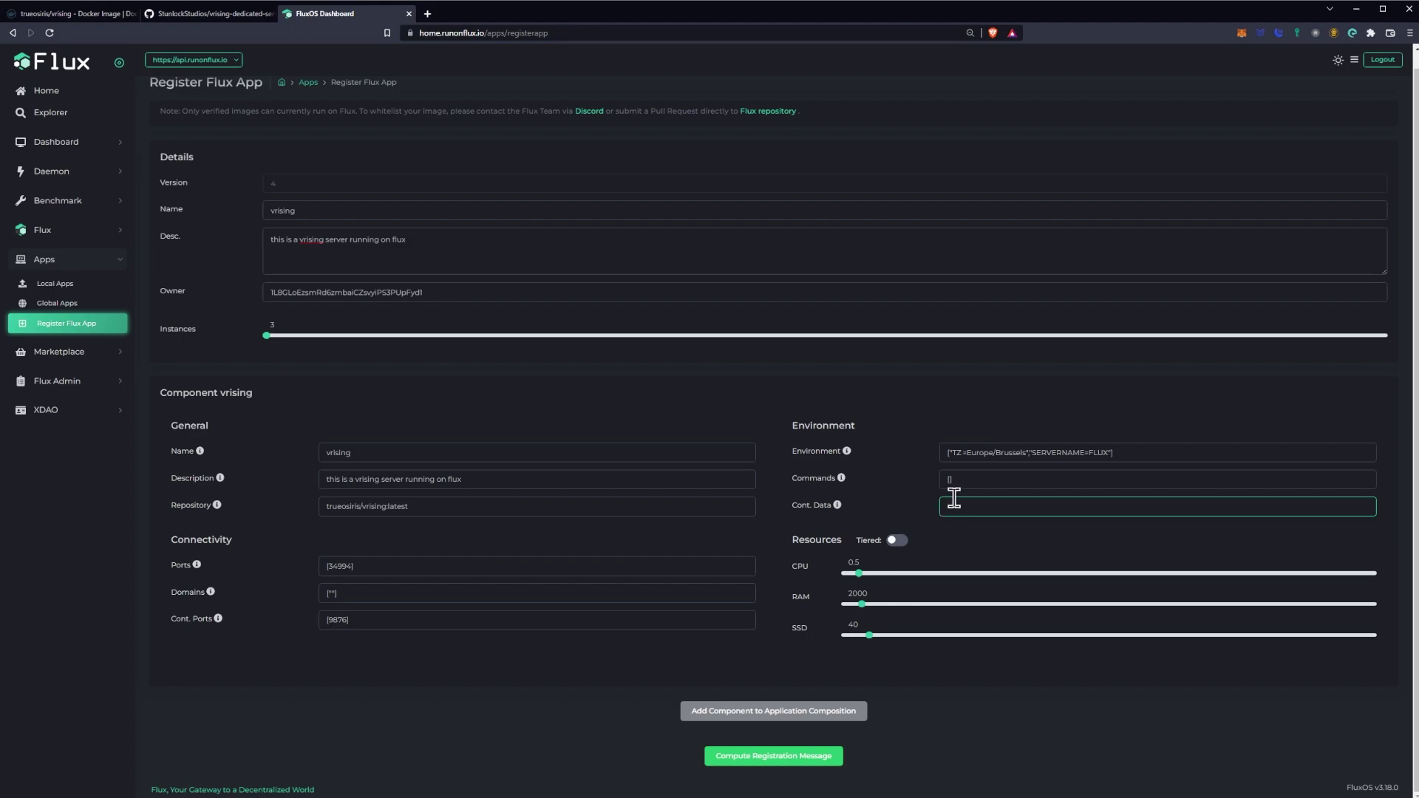
# Step: Set Cont. Data to /mnt/vrising and allocate 4 CPU, 16000 RAM and 20 SSD
pyautogui.hotkey('ctrl', 'v')
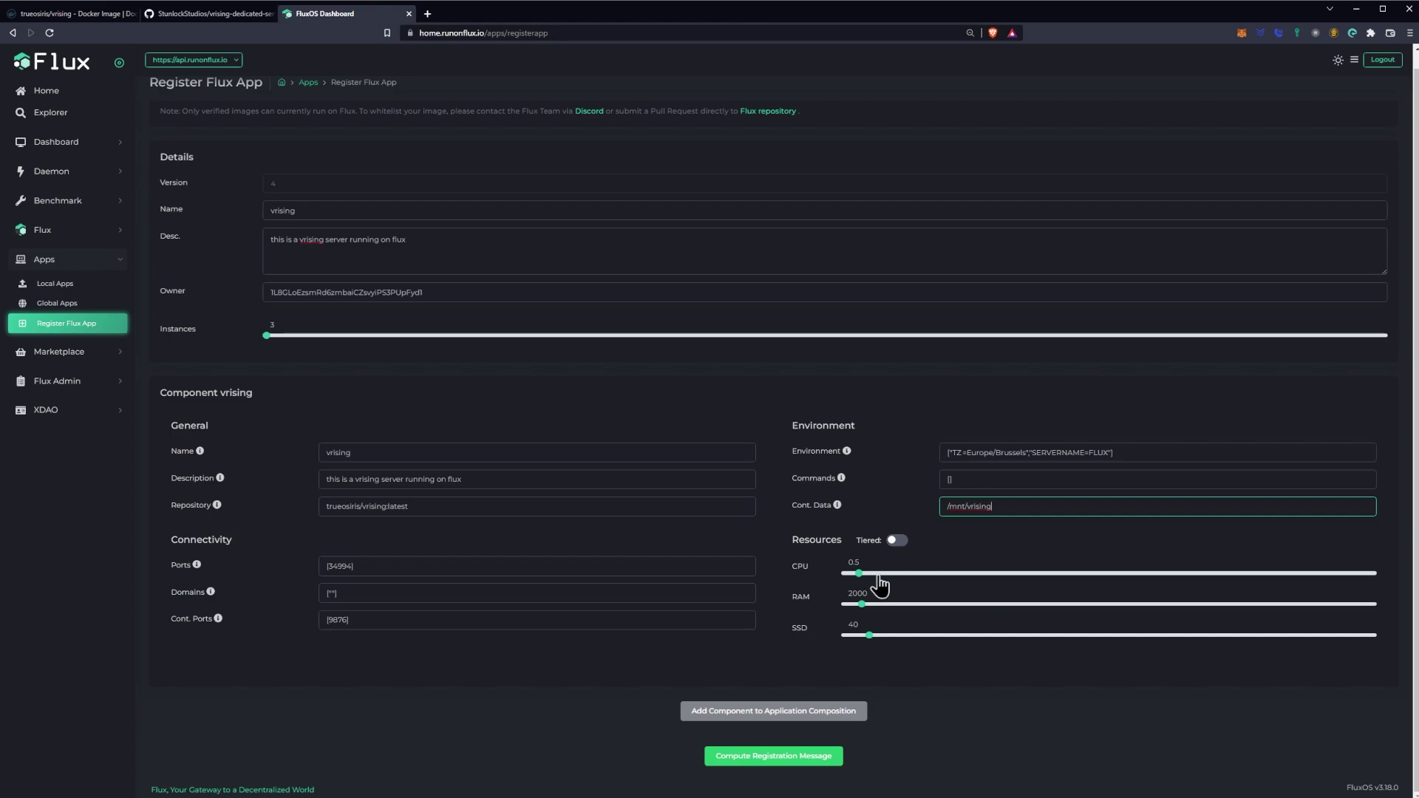
pyautogui.moveTo(859, 582); pyautogui.dragTo(983, 586)
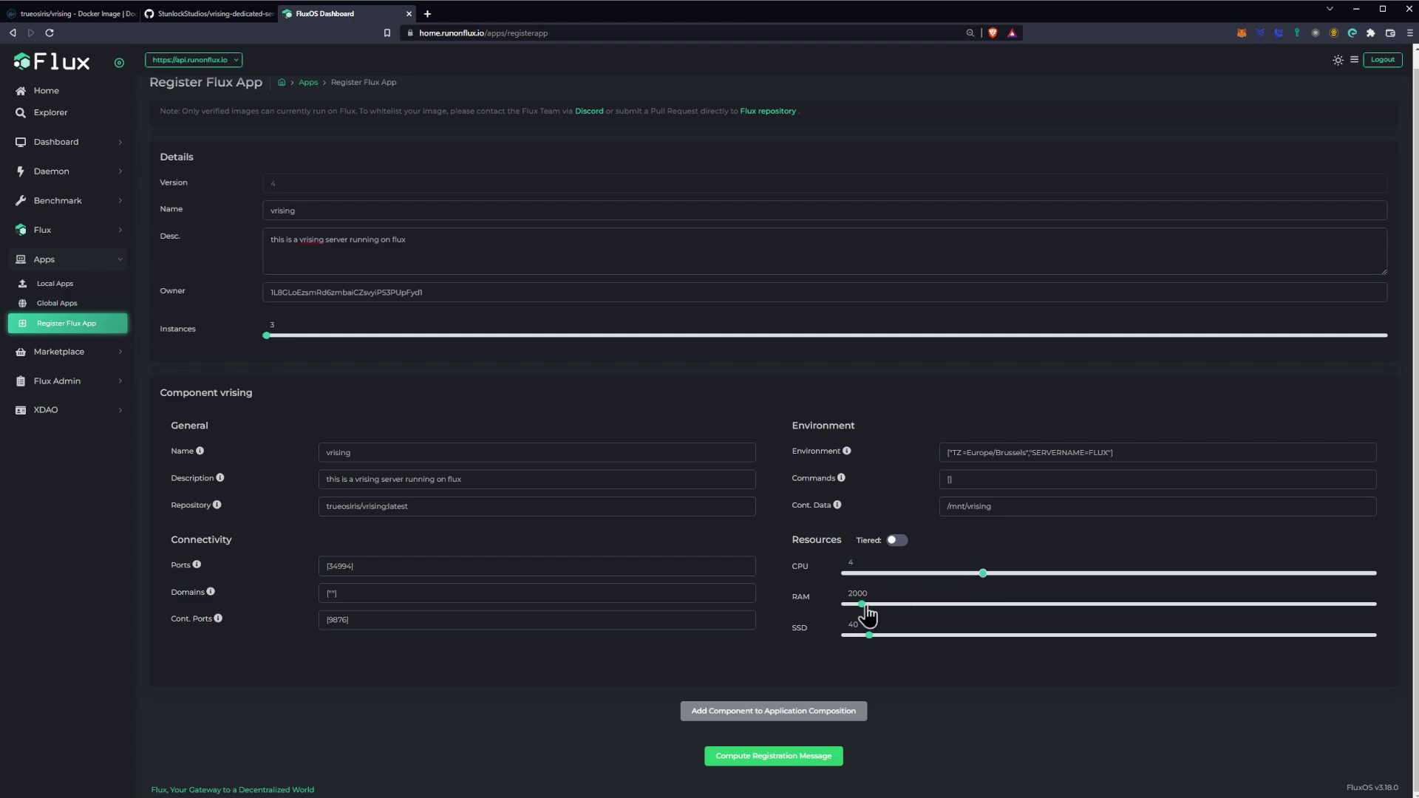
pyautogui.moveTo(863, 604); pyautogui.dragTo(988, 607)
pyautogui.moveTo(870, 640); pyautogui.dragTo(855, 640)
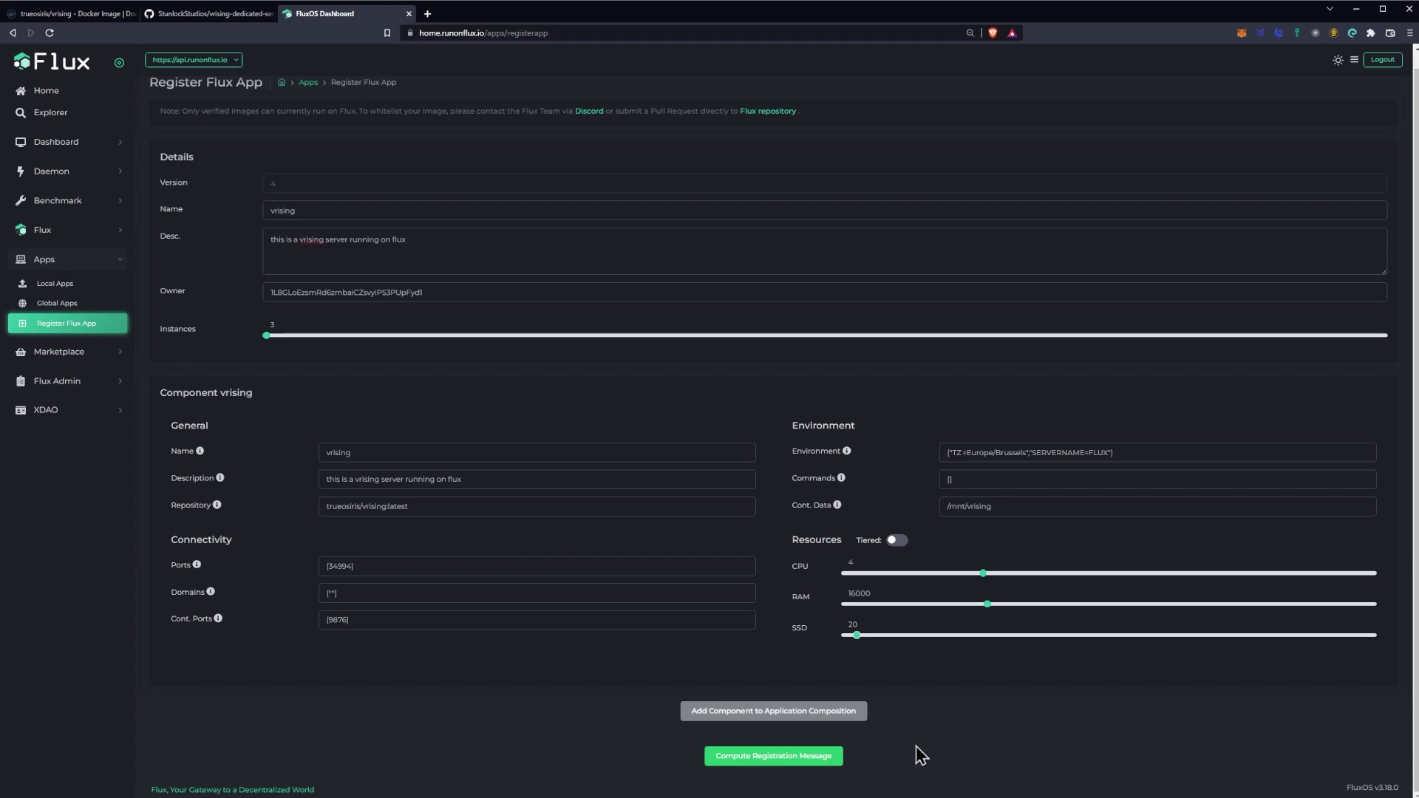
# Step: Compute the registration message, retrying after the error with Environment set to ["SERVERNAME=TEST"]
pyautogui.click(820, 757)
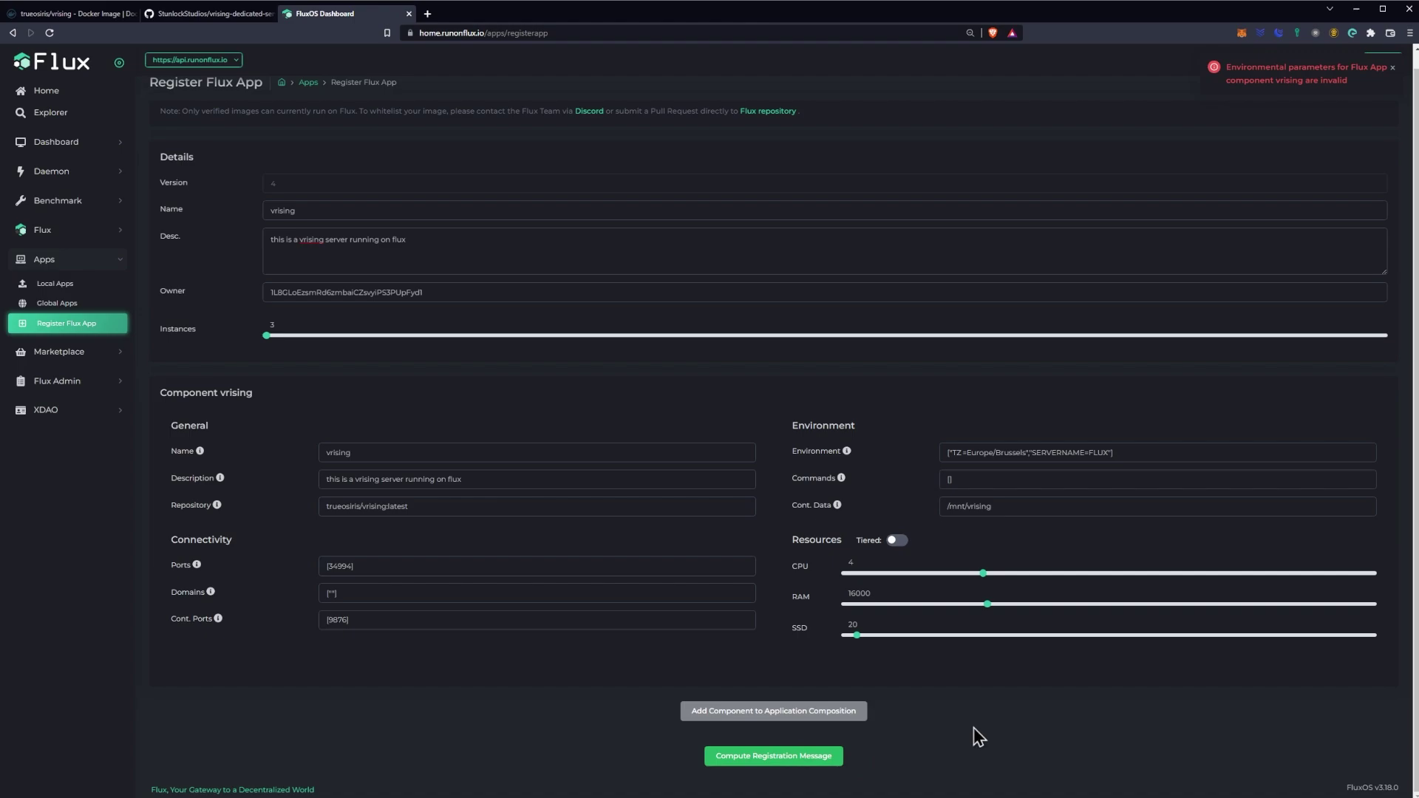
pyautogui.click(793, 758)
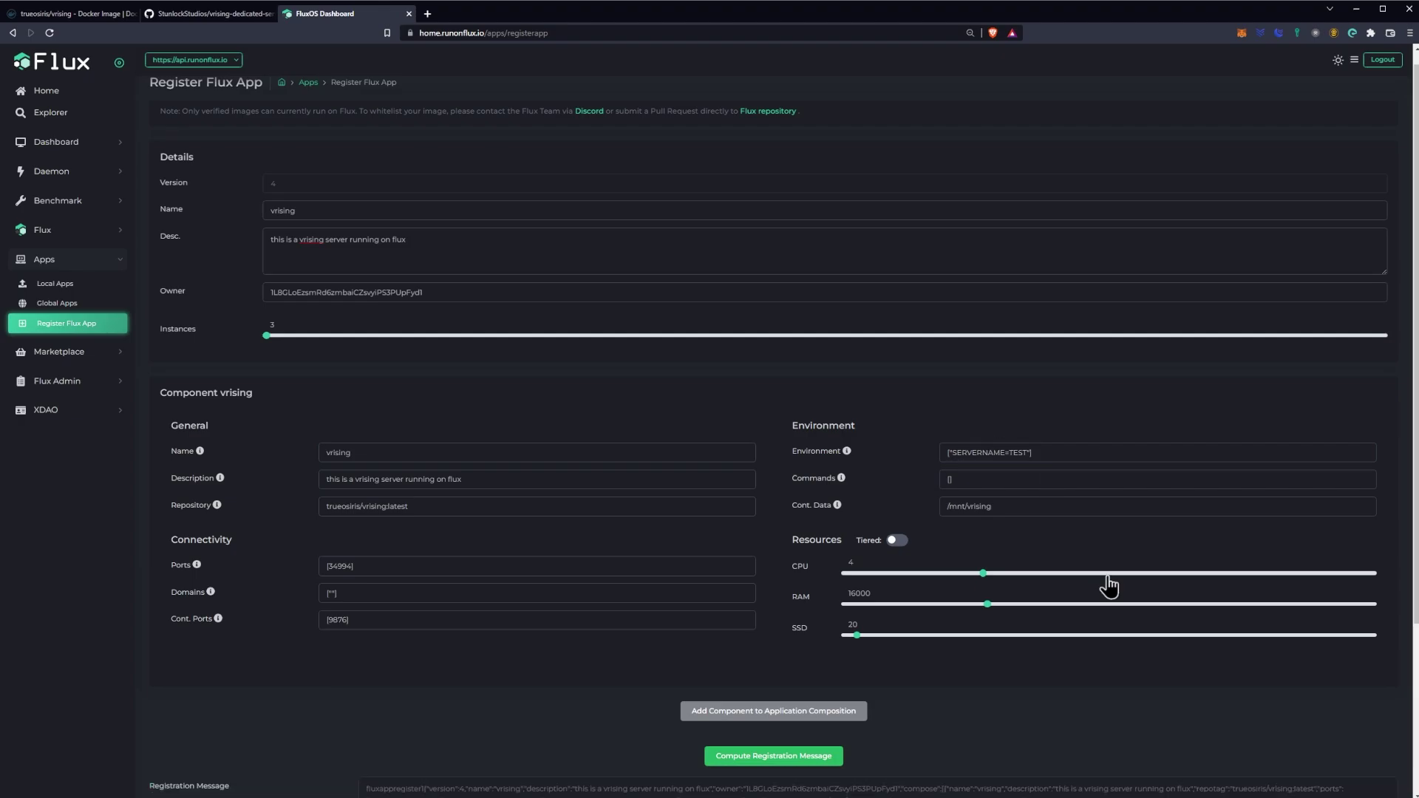
# Step: Change Environment to ["TZ=Chicago","SERVERNAME=TEST"] and recompute the registration message
pyautogui.scroll(-2, 961, 466)
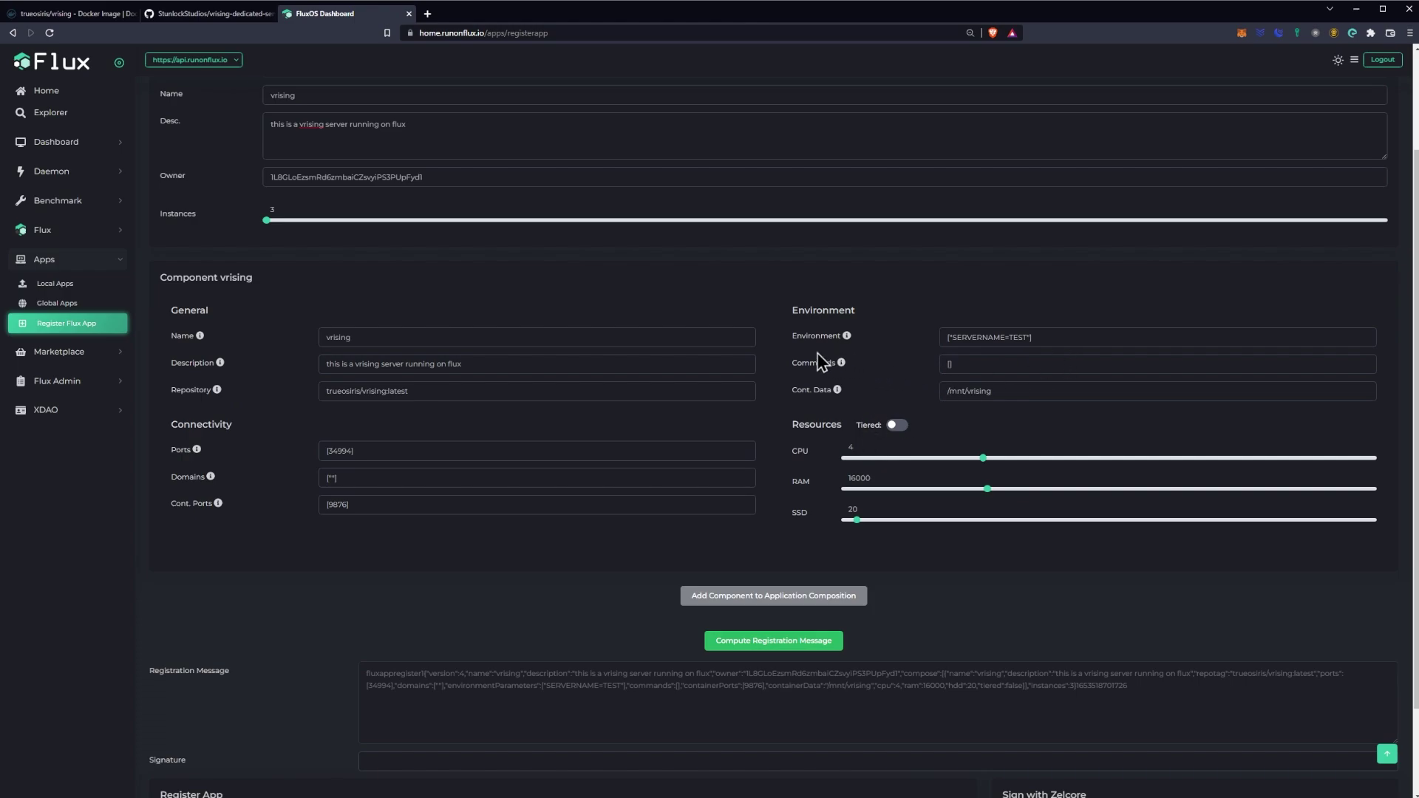
pyautogui.scroll(-1, 813, 355)
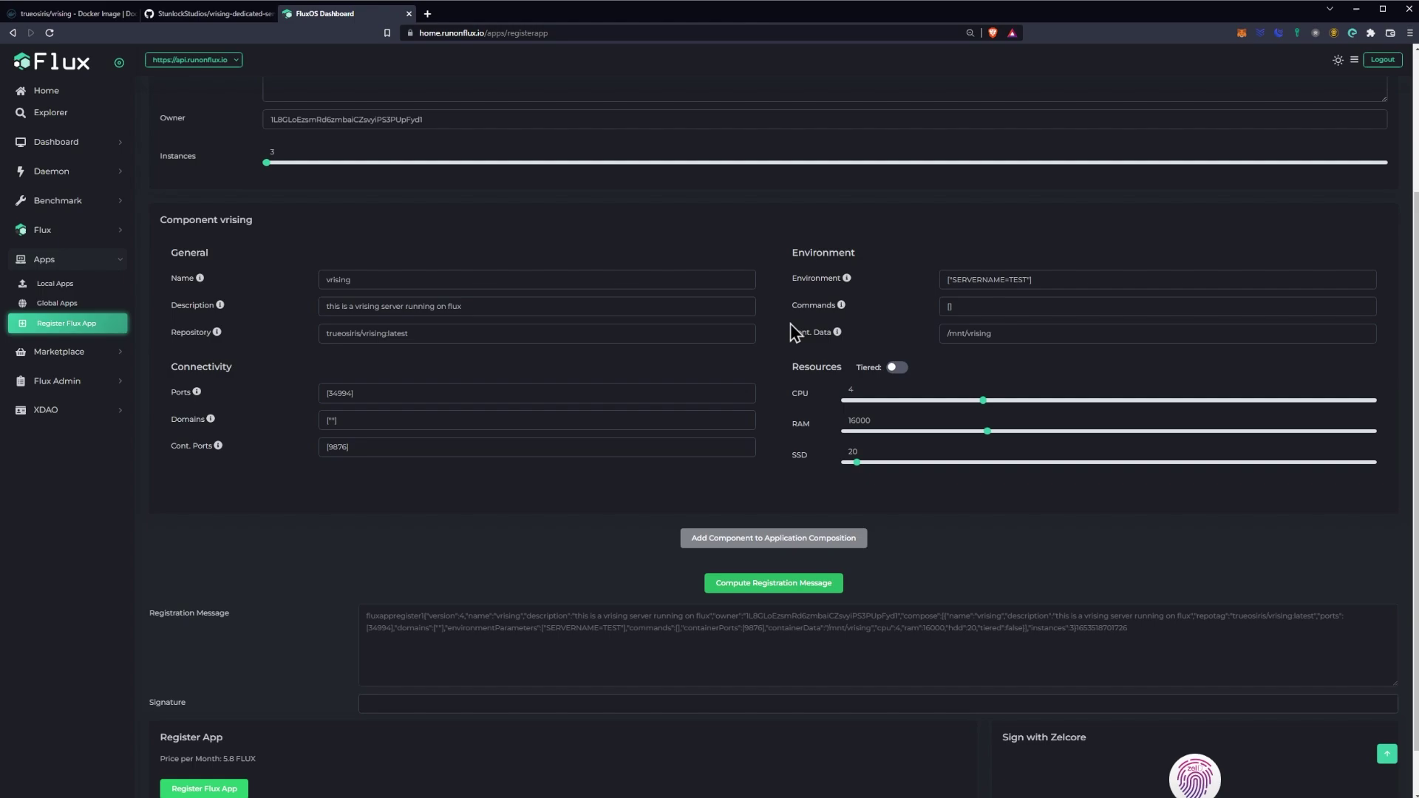
pyautogui.scroll(-1, 779, 337)
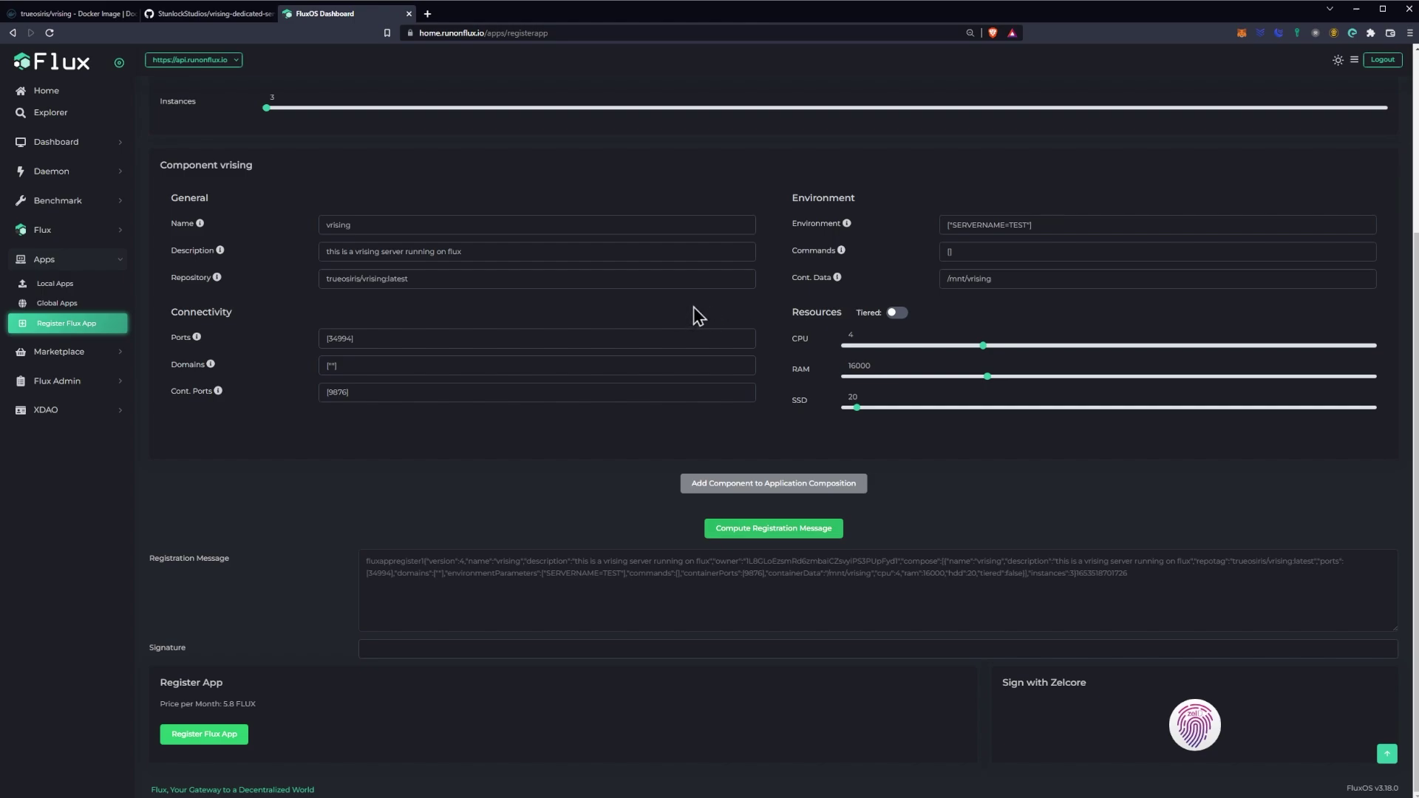
pyautogui.click(950, 226)
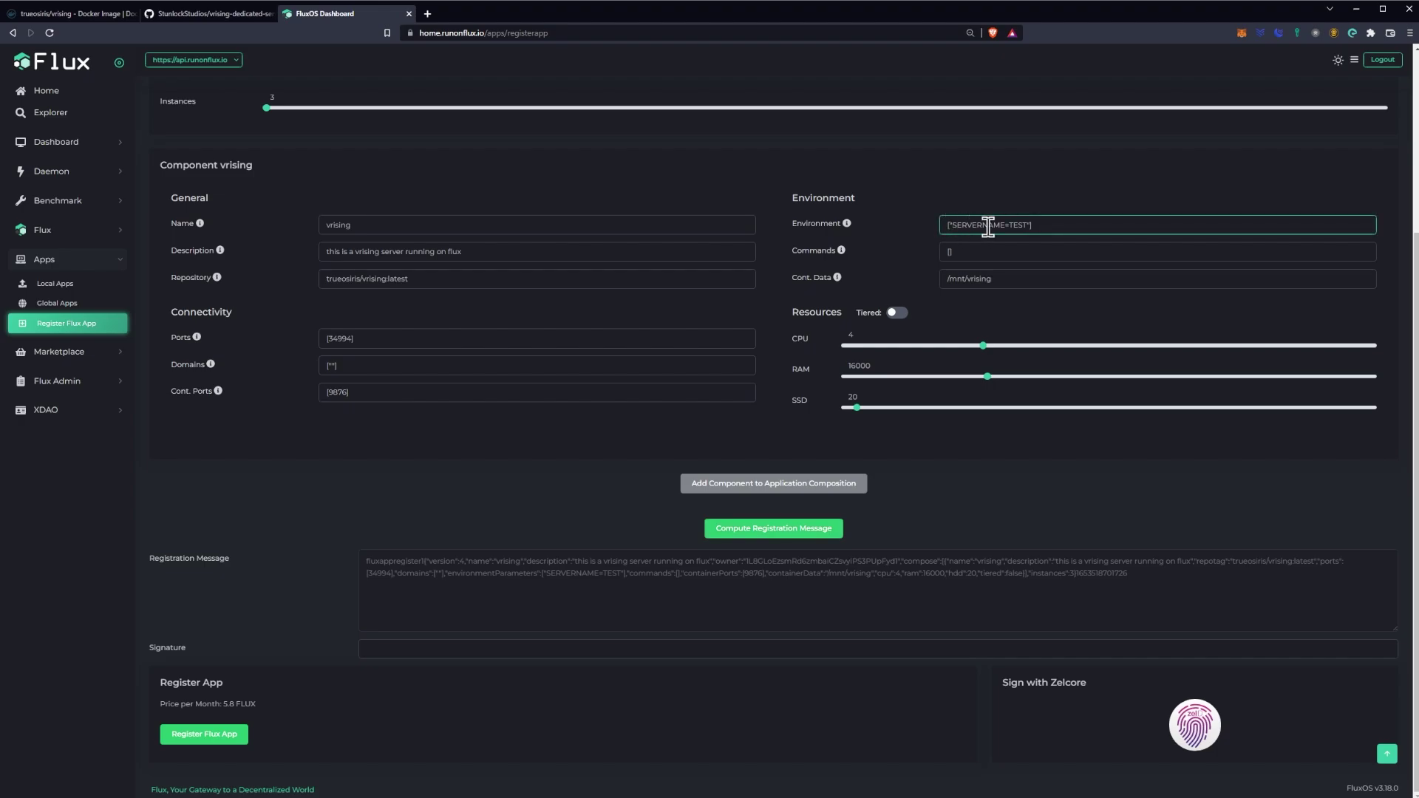
pyautogui.scroll(3, 987, 227)
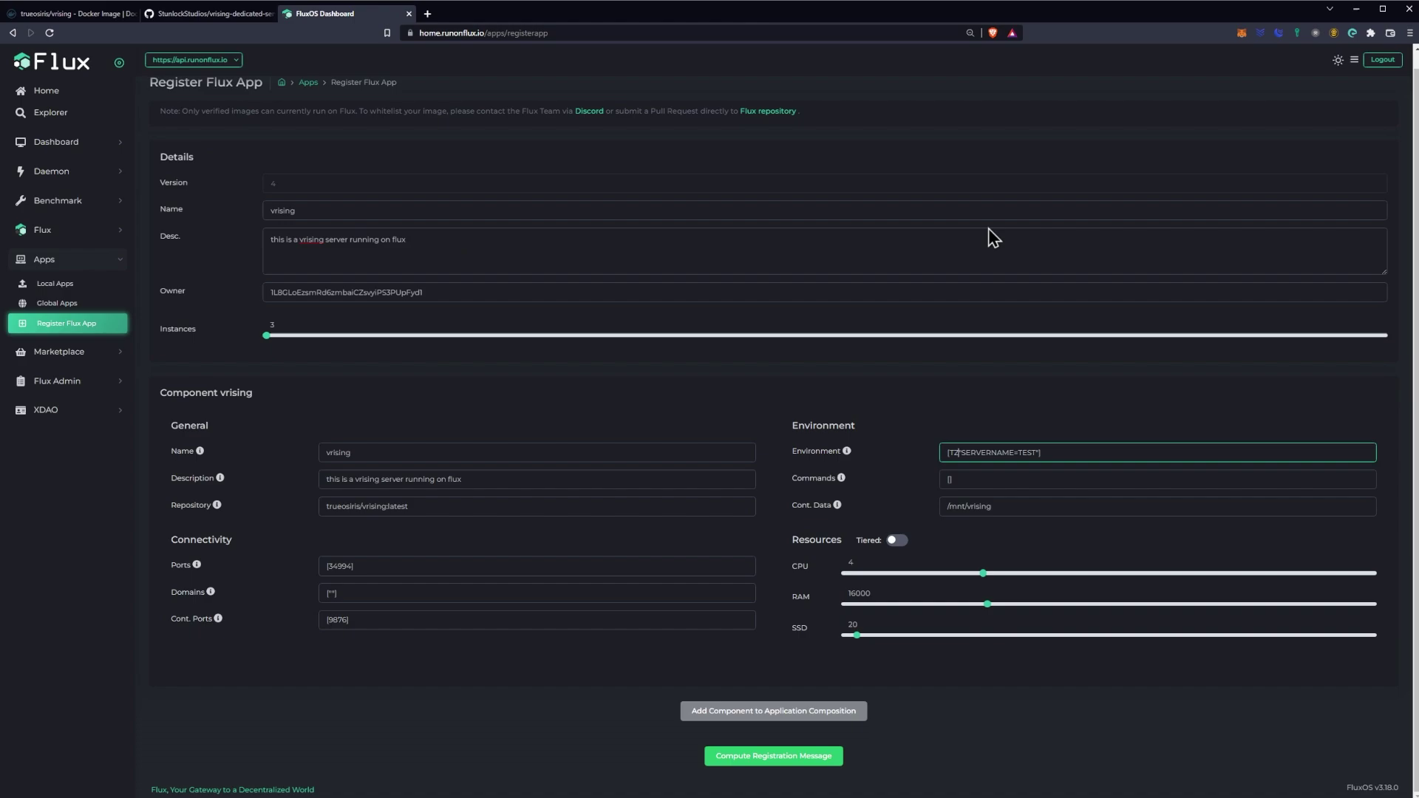
pyautogui.press('Delete')
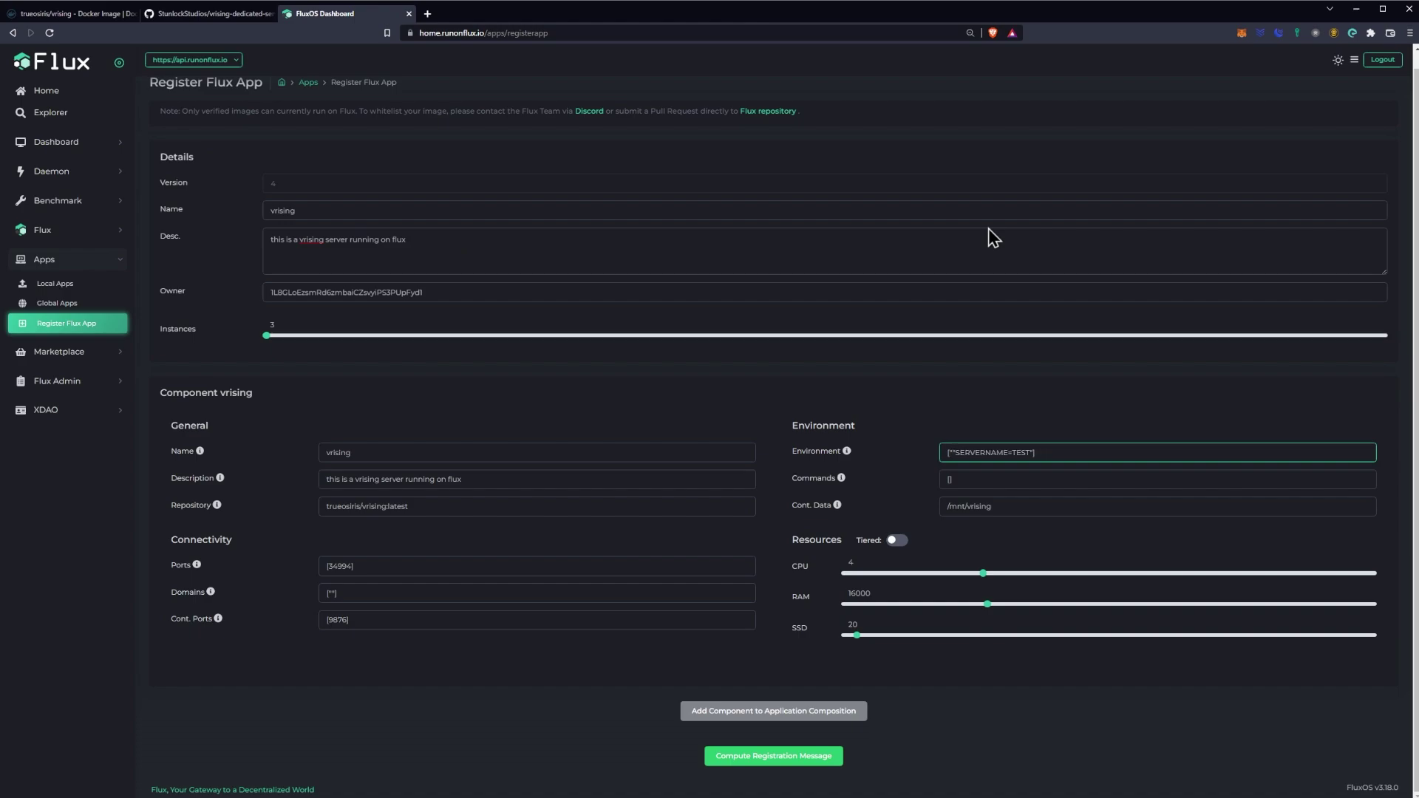
pyautogui.write('TZ=')
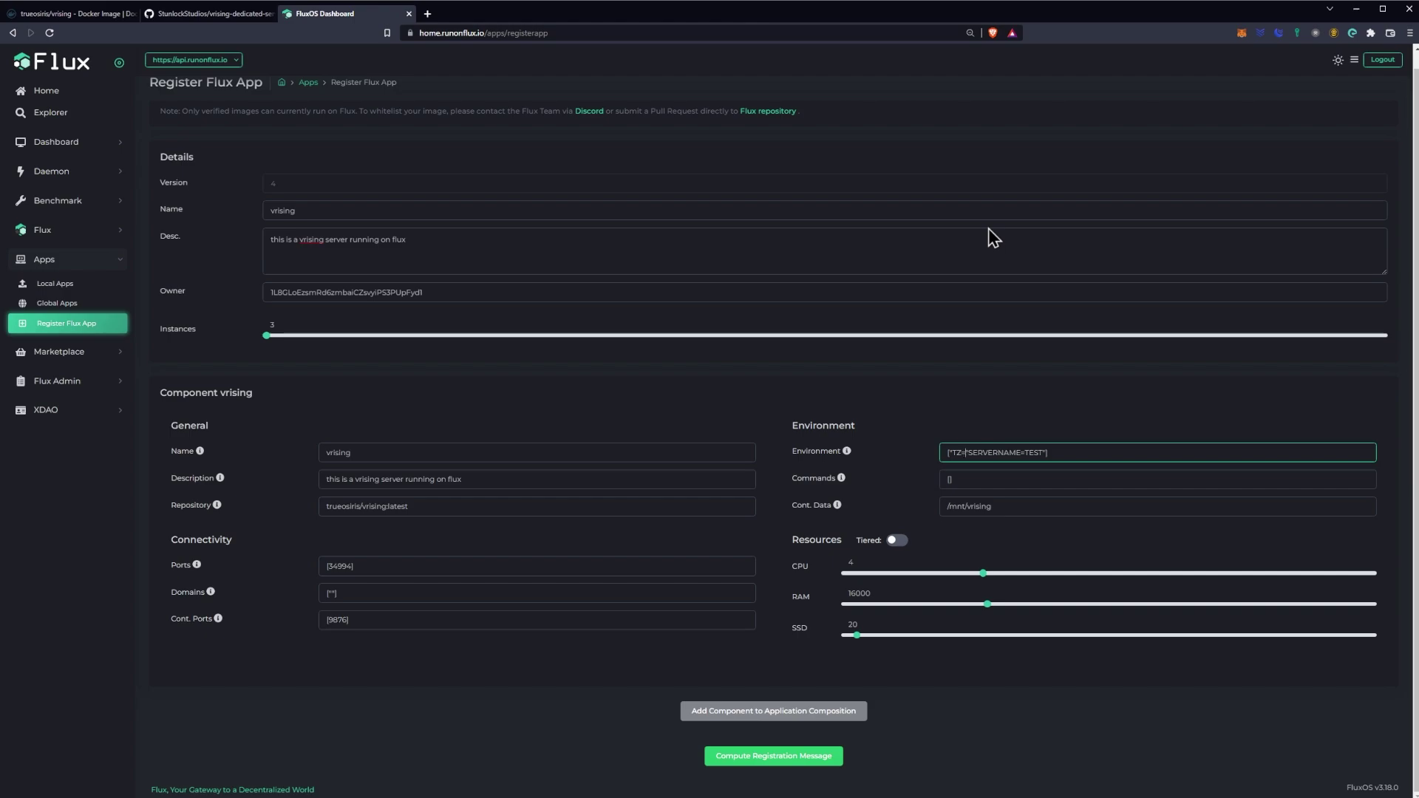
pyautogui.write('Chicago",')
pyautogui.scroll(1, 994, 218)
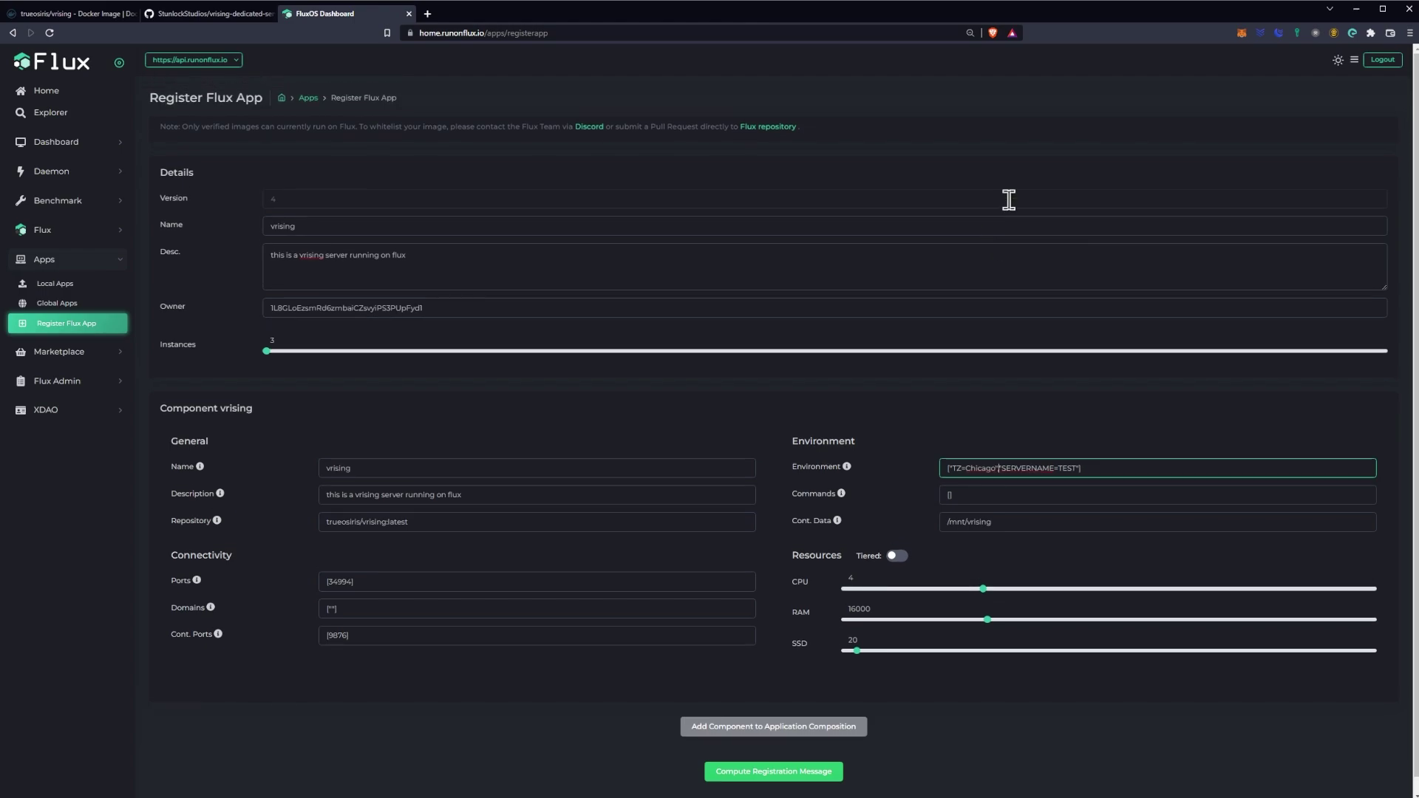
pyautogui.scroll(-1, 1261, 383)
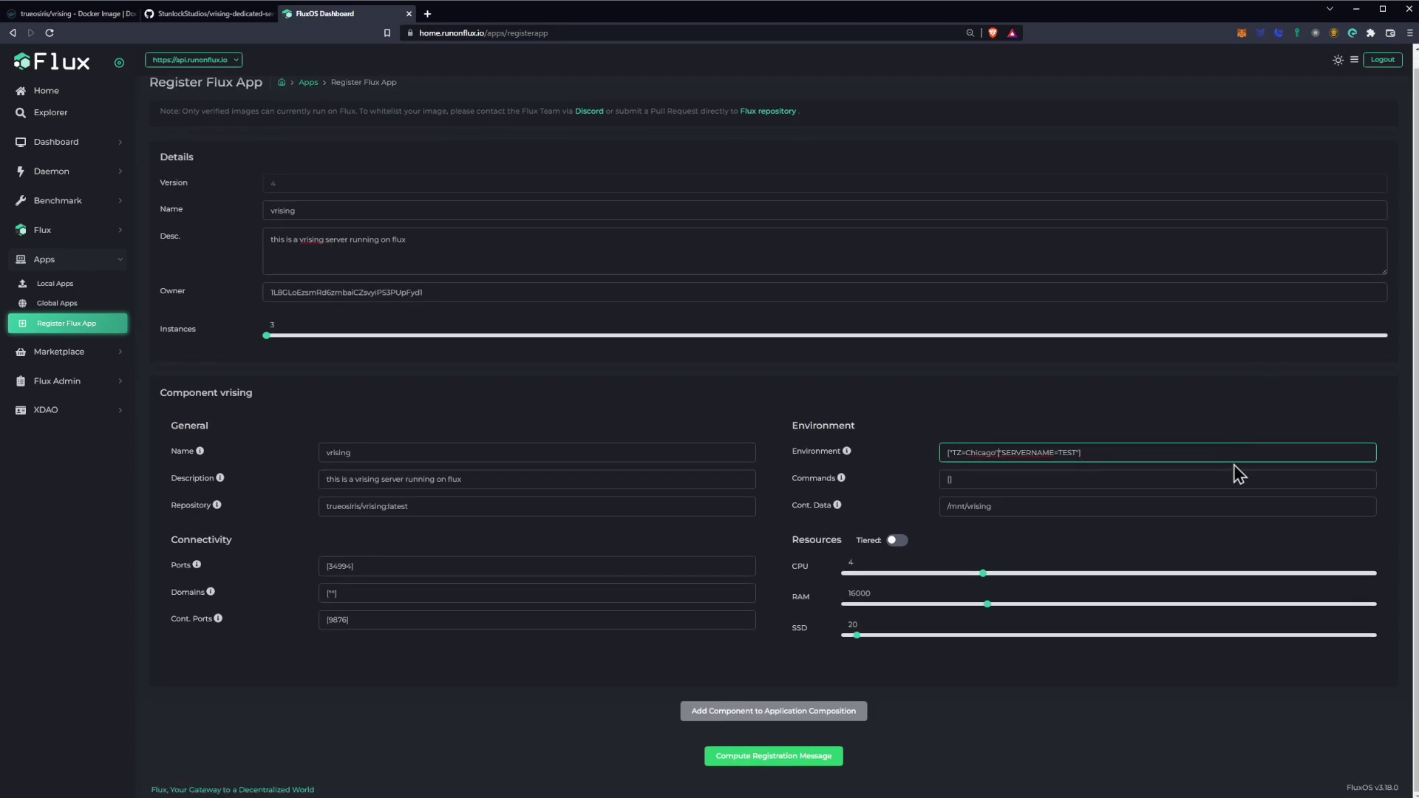
pyautogui.scroll(-3, 1034, 480)
pyautogui.click(813, 534)
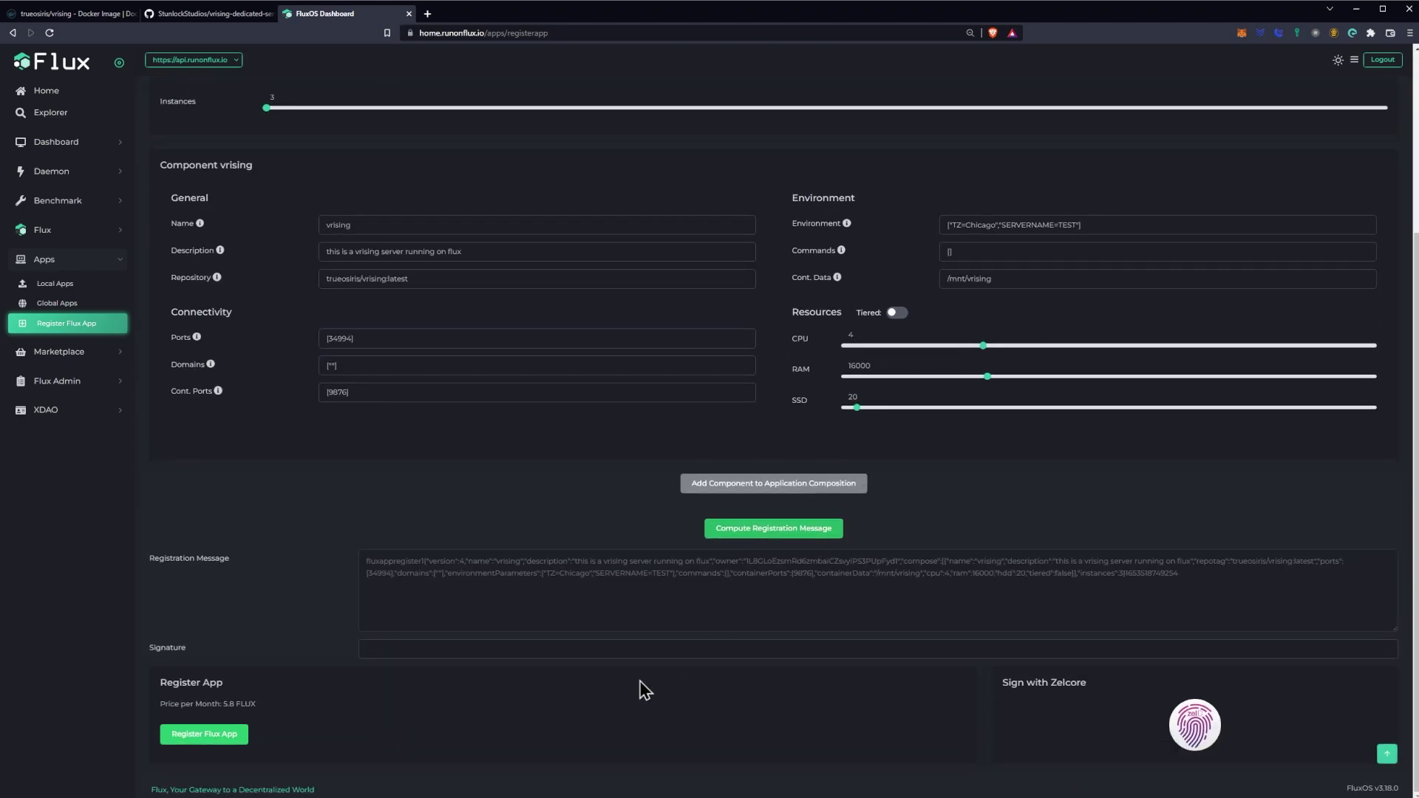
# Step: Register the Flux app and send its message to ZelCore for signing
pyautogui.scroll(3, 818, 606)
pyautogui.scroll(-3, 930, 541)
pyautogui.click(198, 737)
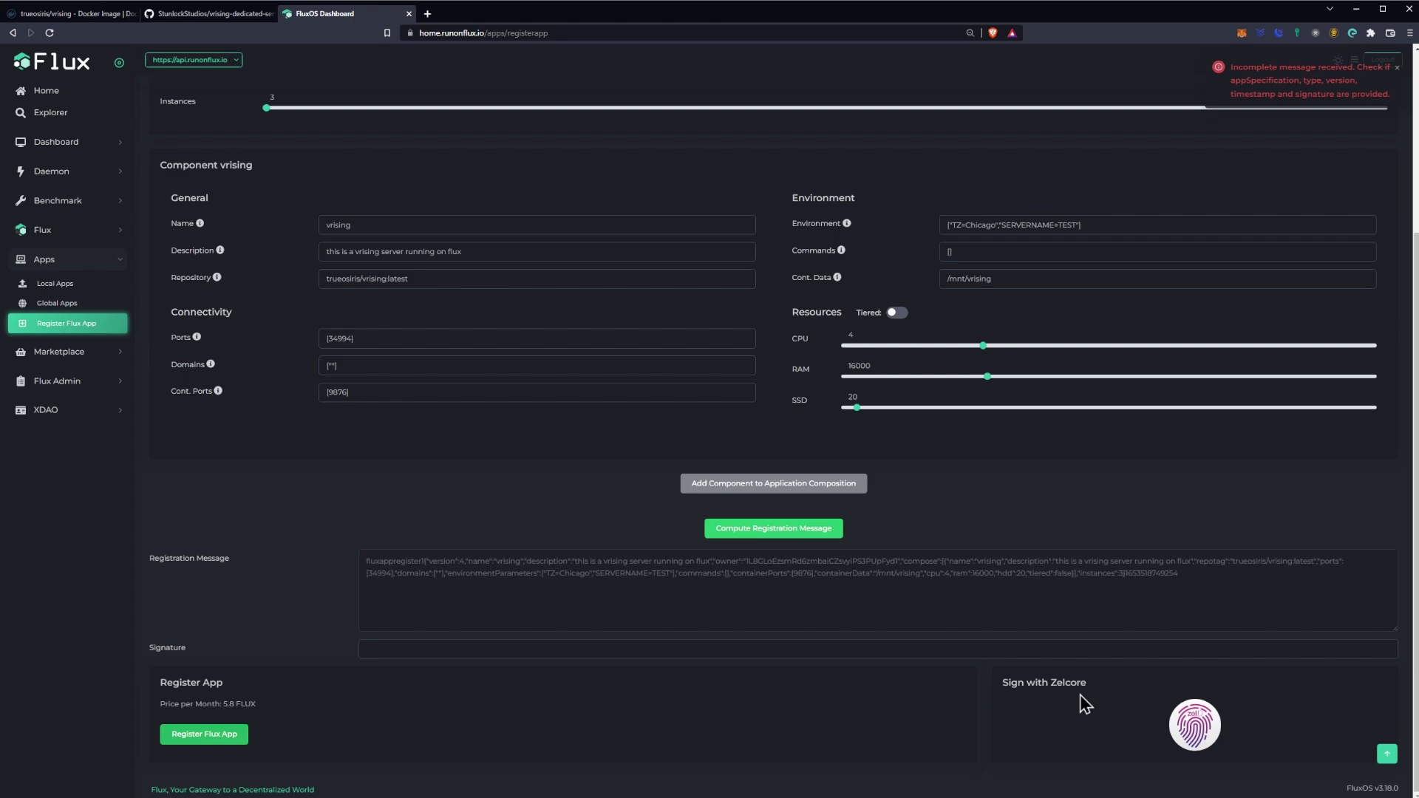
pyautogui.click(1198, 732)
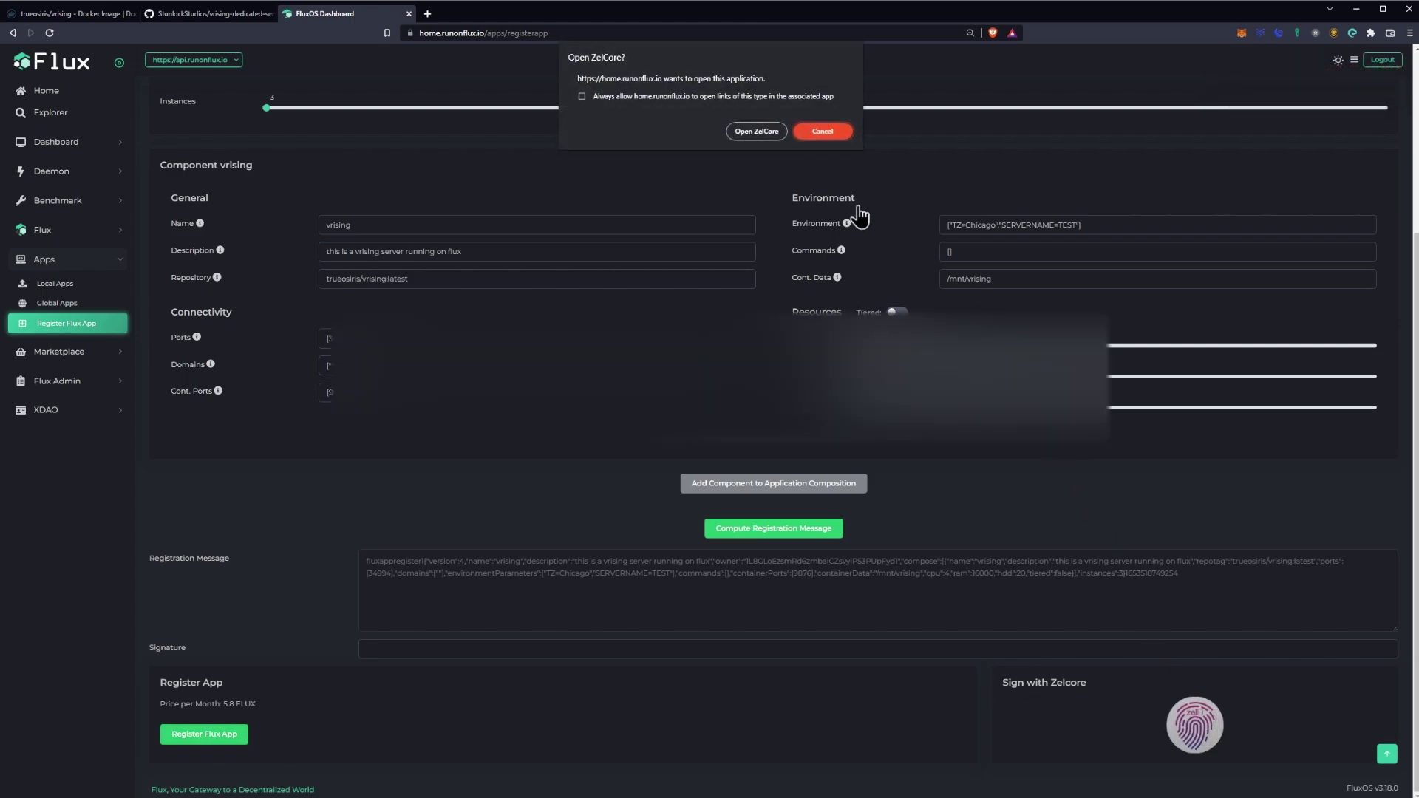
pyautogui.click(758, 127)
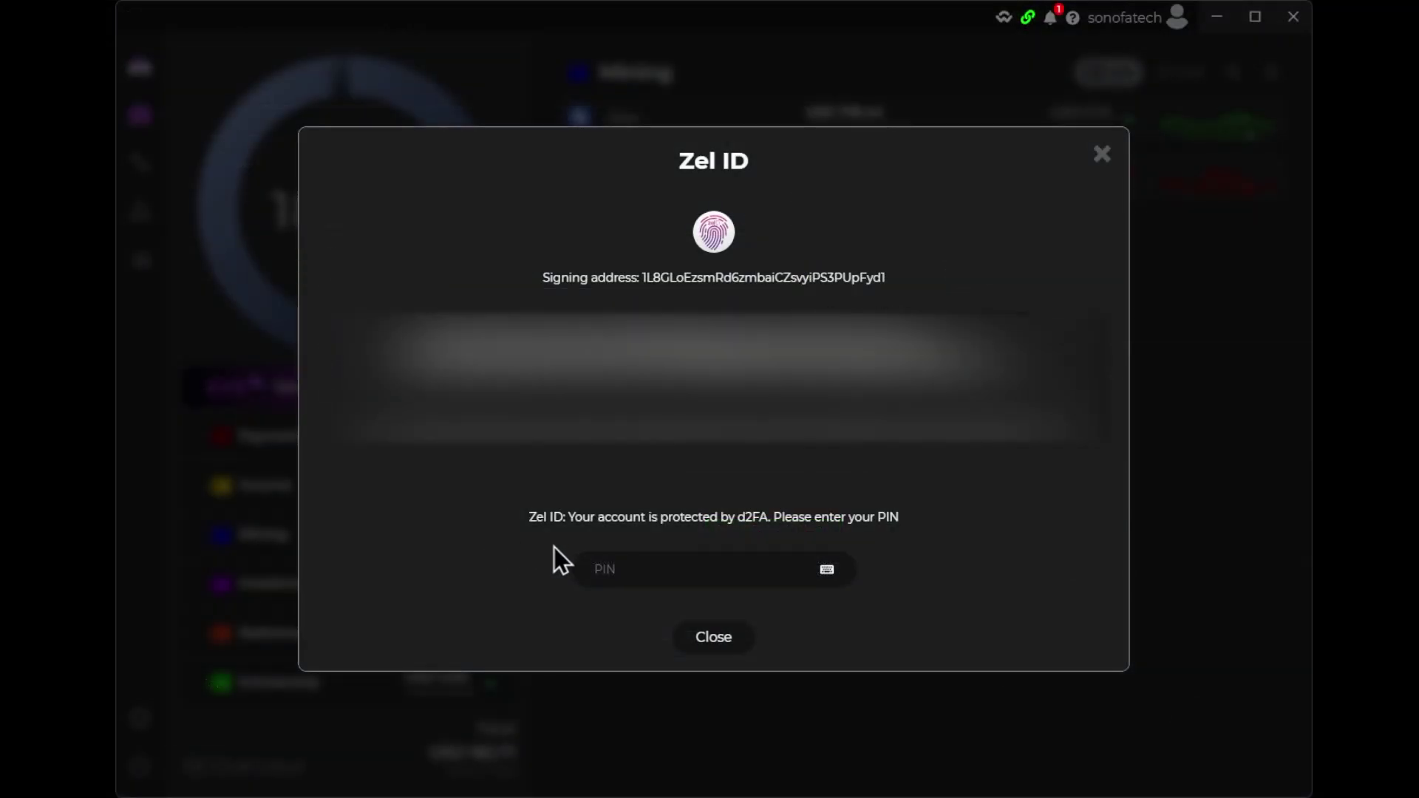
# Step: Enter the signing PIN in Zel ID and sign and send the vrising registration message
pyautogui.click(691, 566)
pyautogui.write('••••••')
pyautogui.click(714, 638)
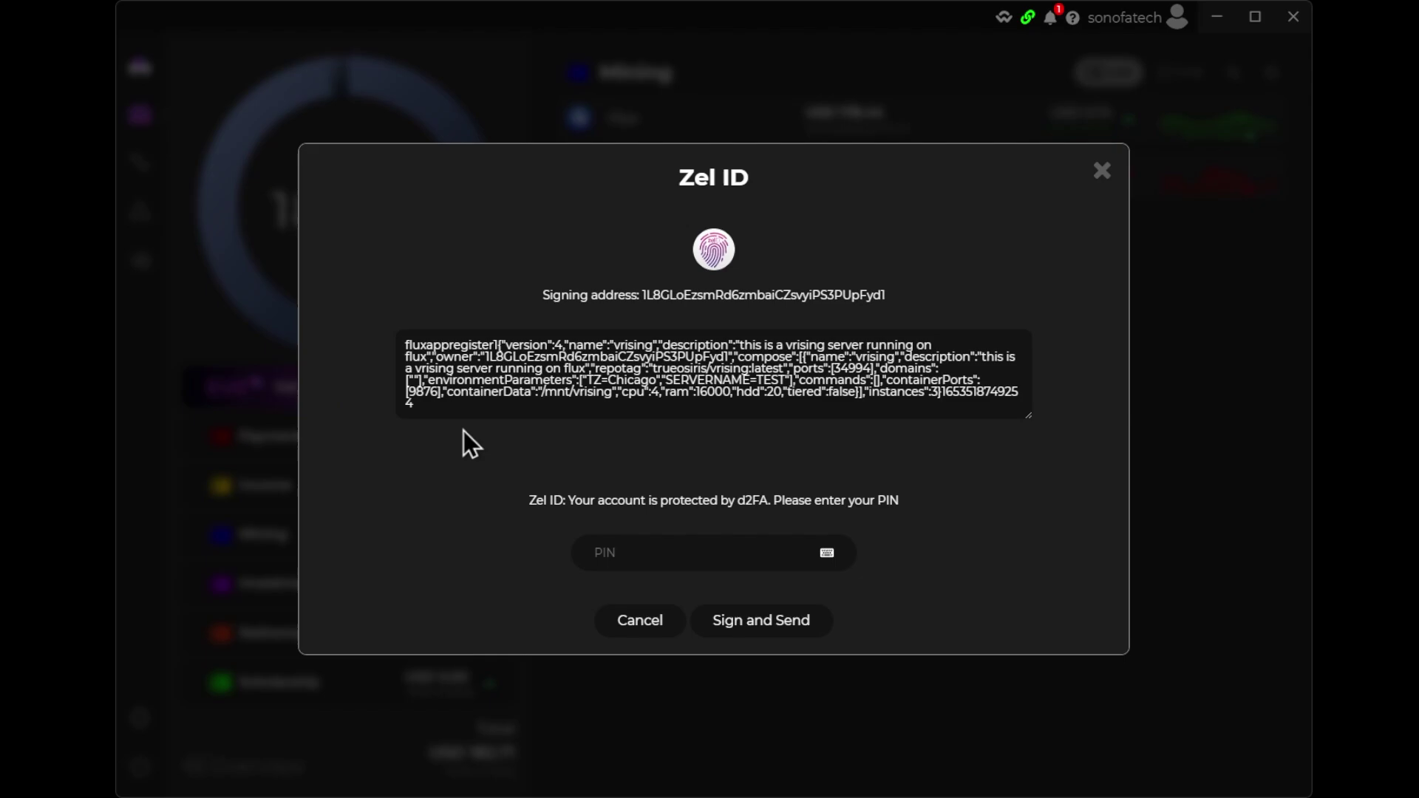
pyautogui.click(675, 570)
pyautogui.write('******')
pyautogui.click(734, 627)
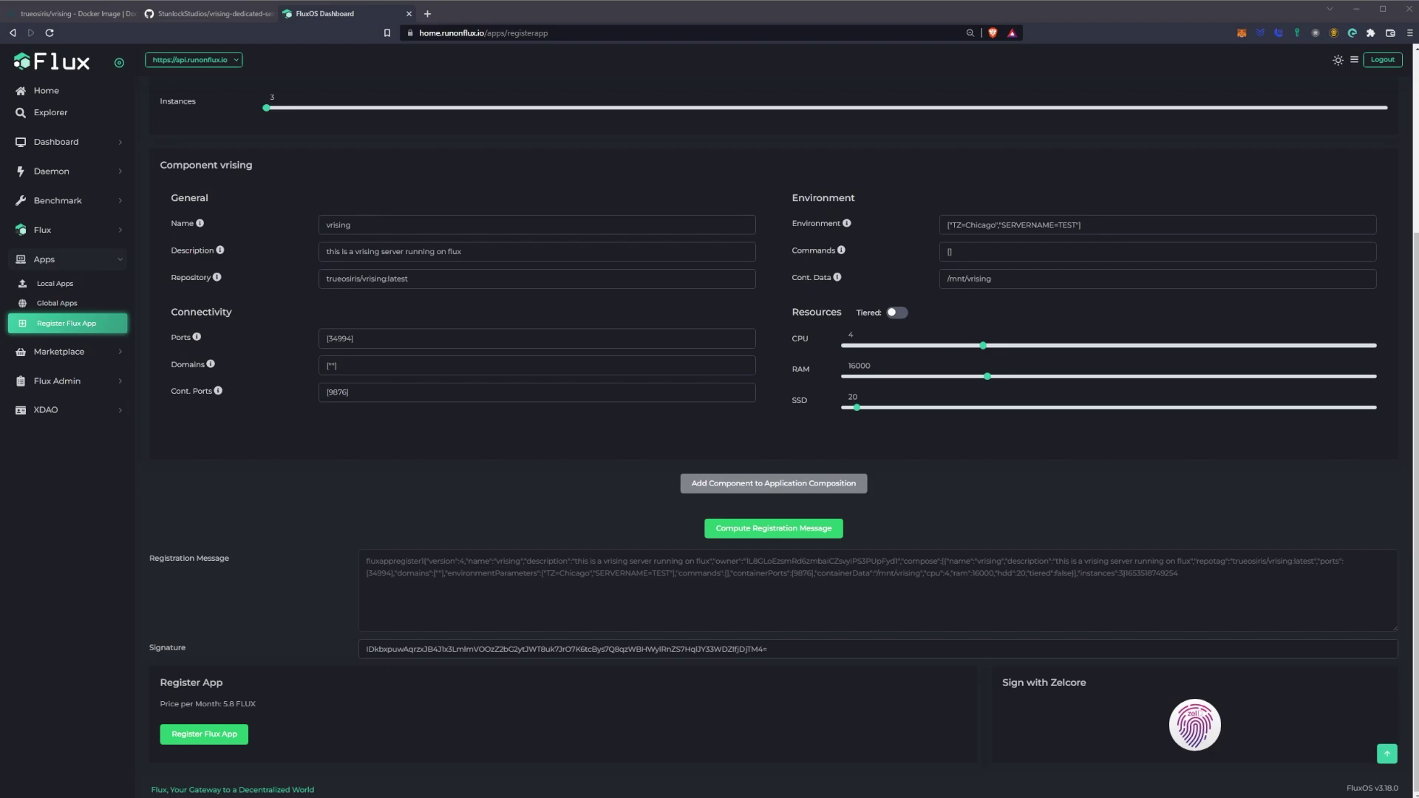
# Step: Submit the signed vrising app registration on the Register Flux App page
pyautogui.scroll(2, 784, 436)
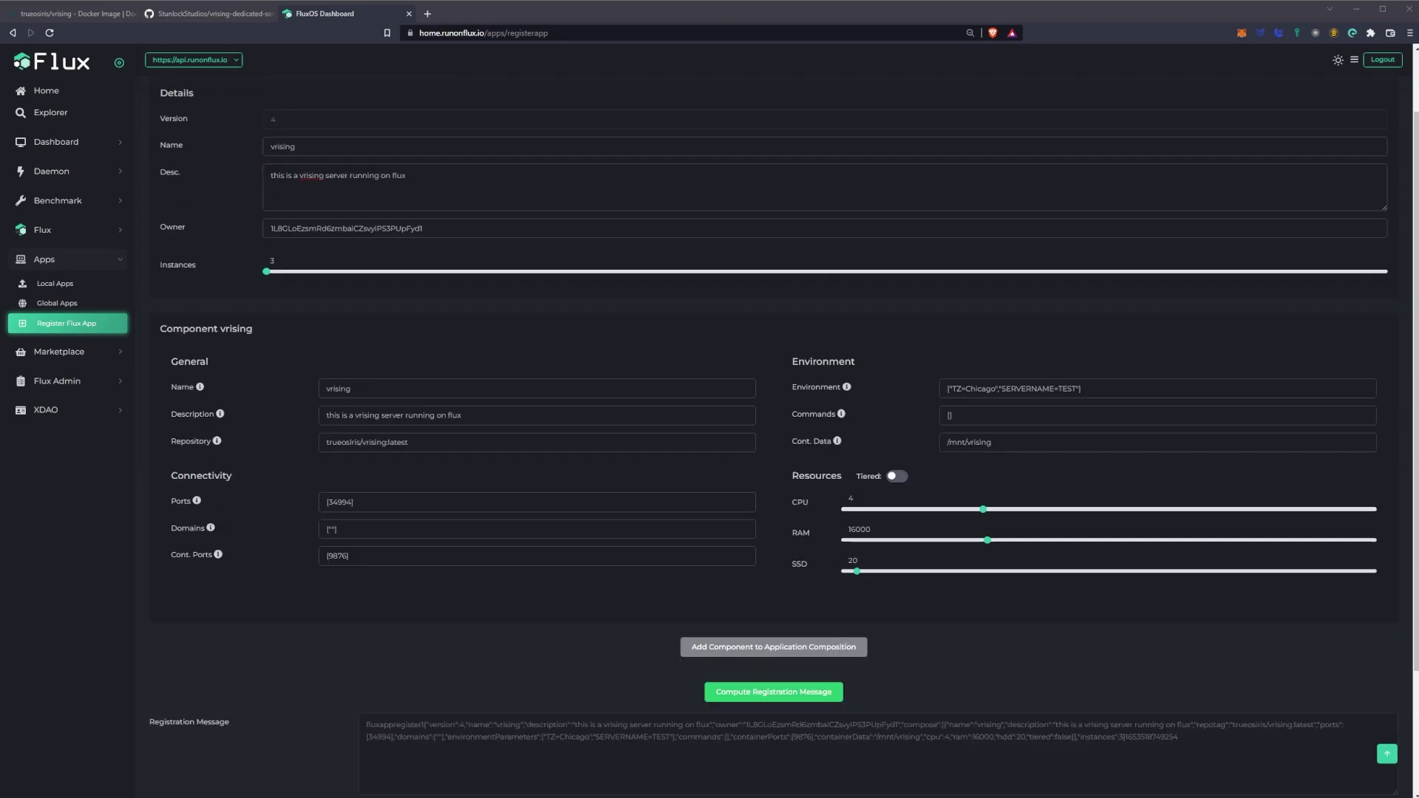
pyautogui.scroll(-2, 783, 436)
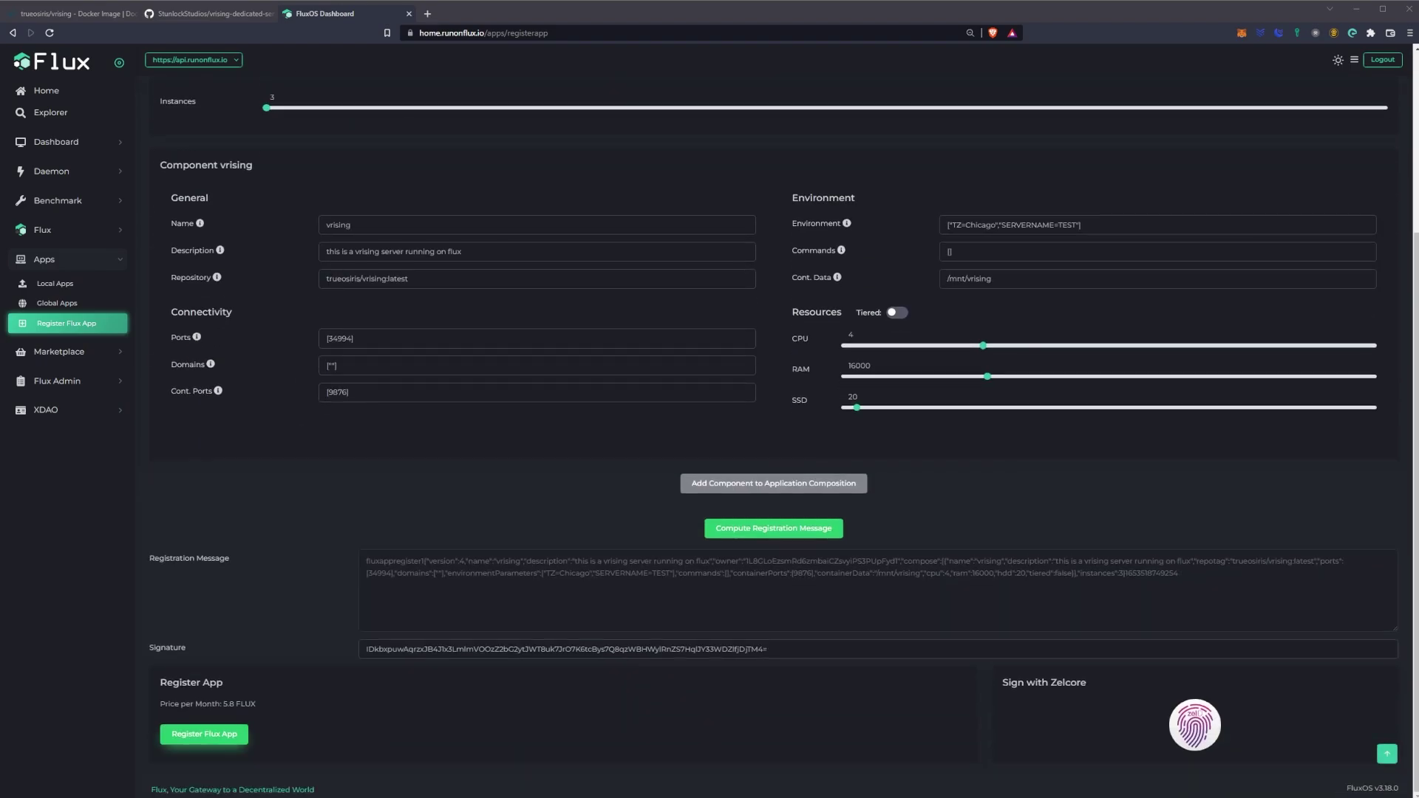
pyautogui.click(204, 734)
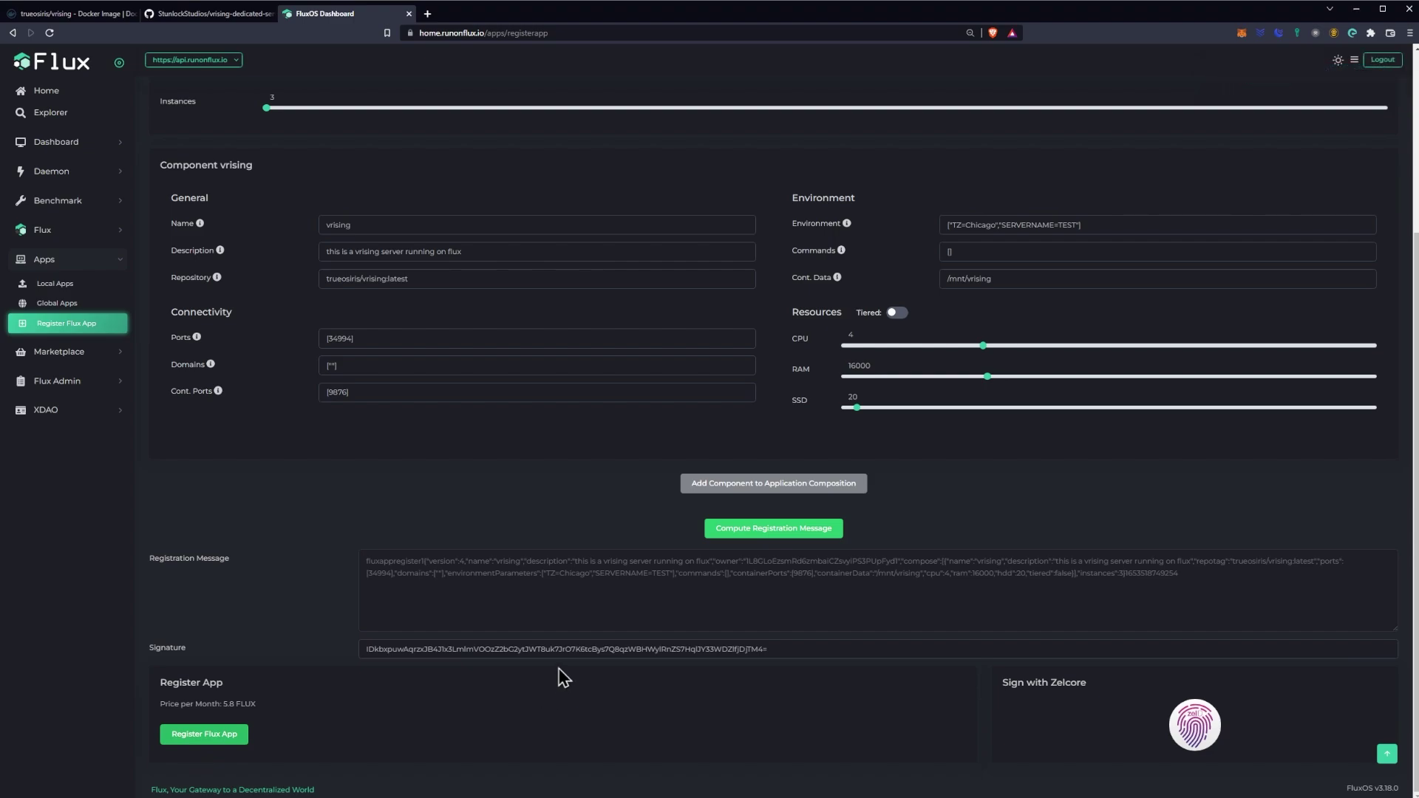
# Step: Start paying the 5.8 FLUX registration fee with the Zelcore wallet
pyautogui.scroll(2, 573, 608)
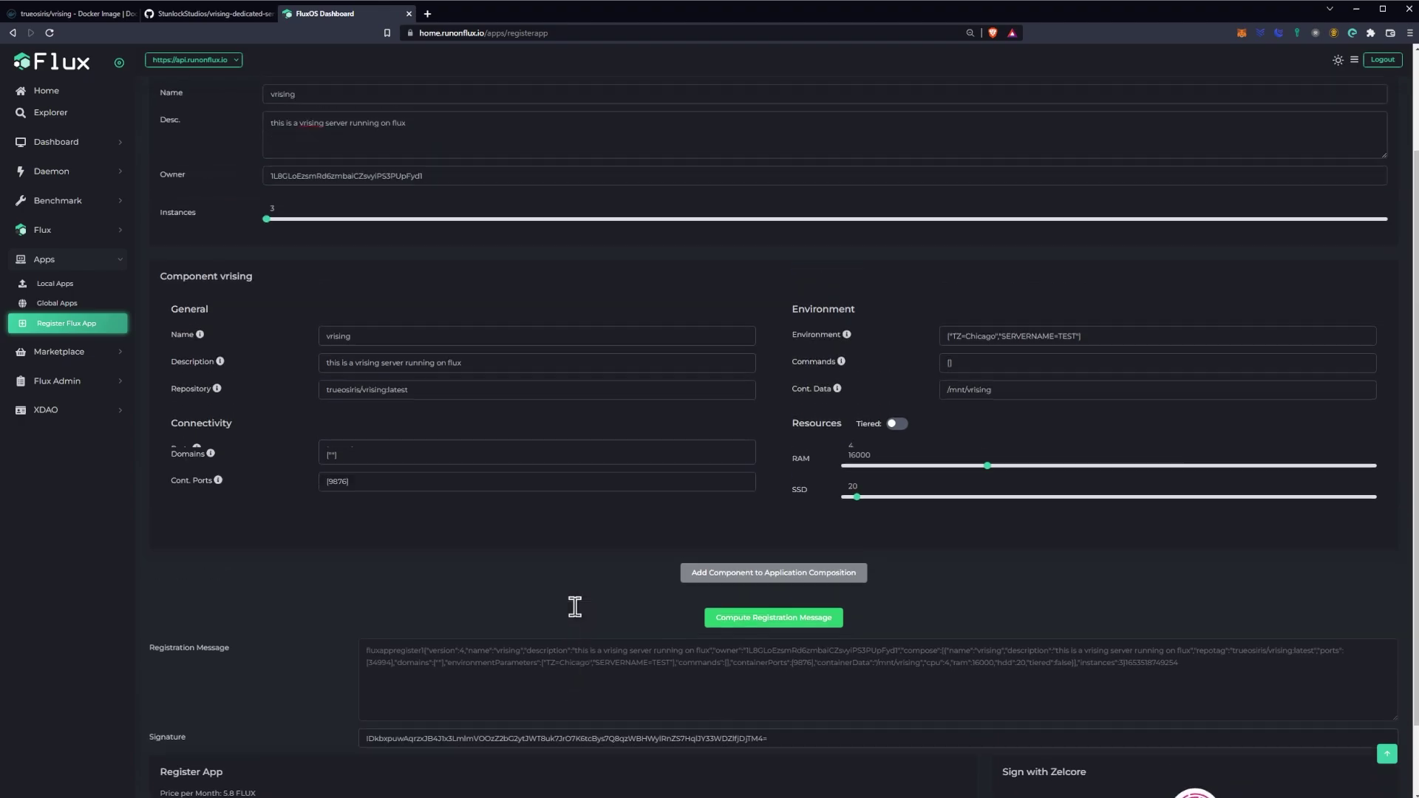
pyautogui.scroll(-2, 578, 606)
pyautogui.scroll(-2, 580, 603)
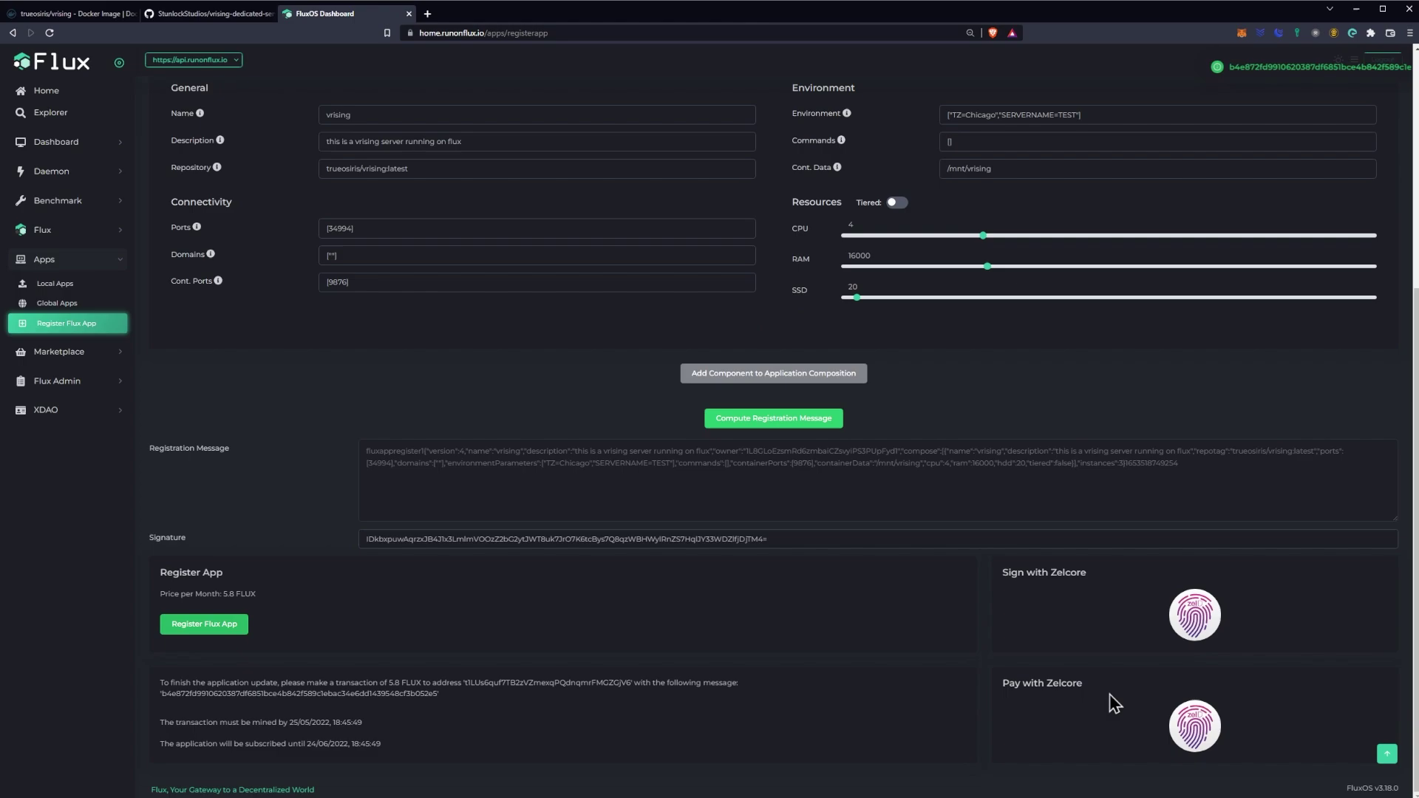
pyautogui.click(1195, 726)
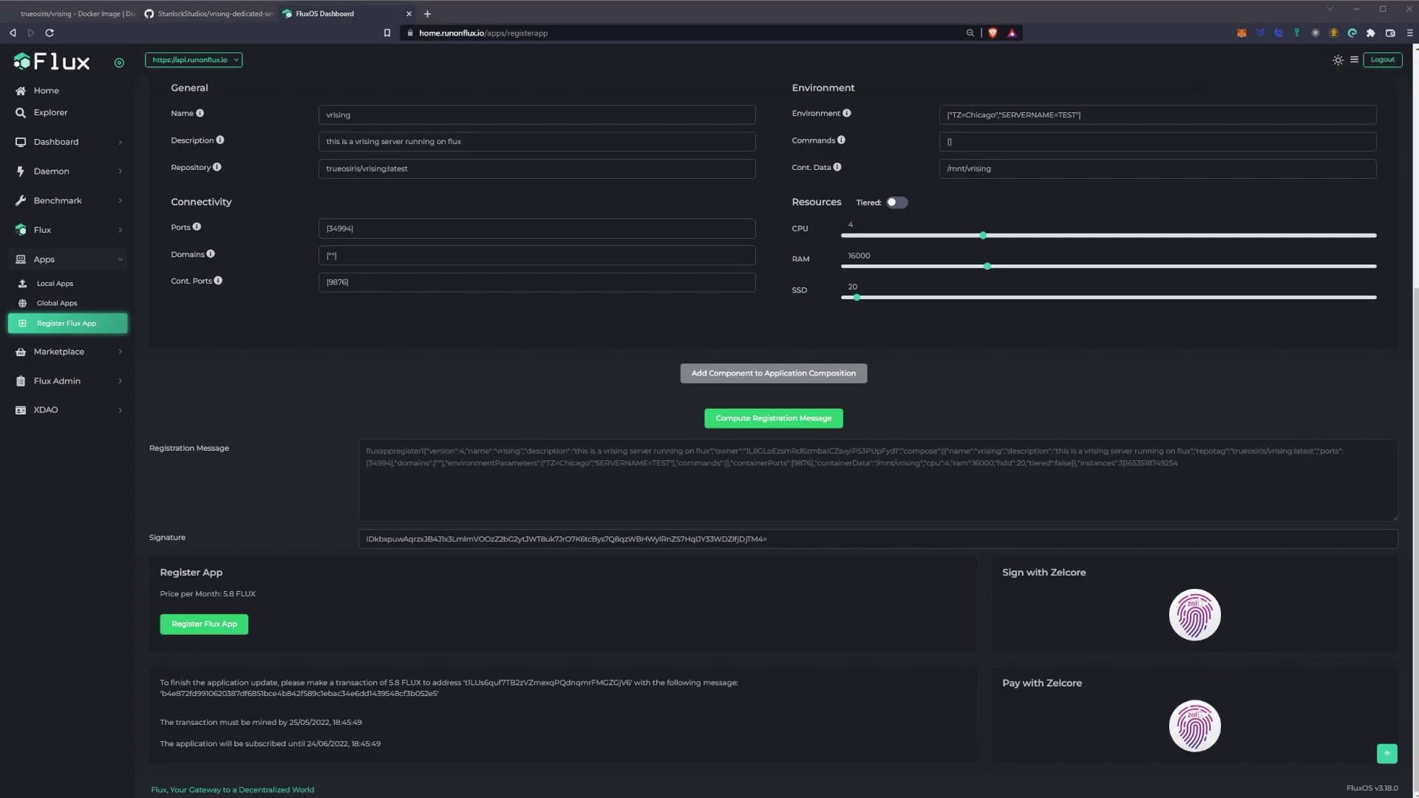
# Step: Approve the 5.8 FLUX payment in Zelcore with the wallet PIN and confirm sending it
pyautogui.click(794, 129)
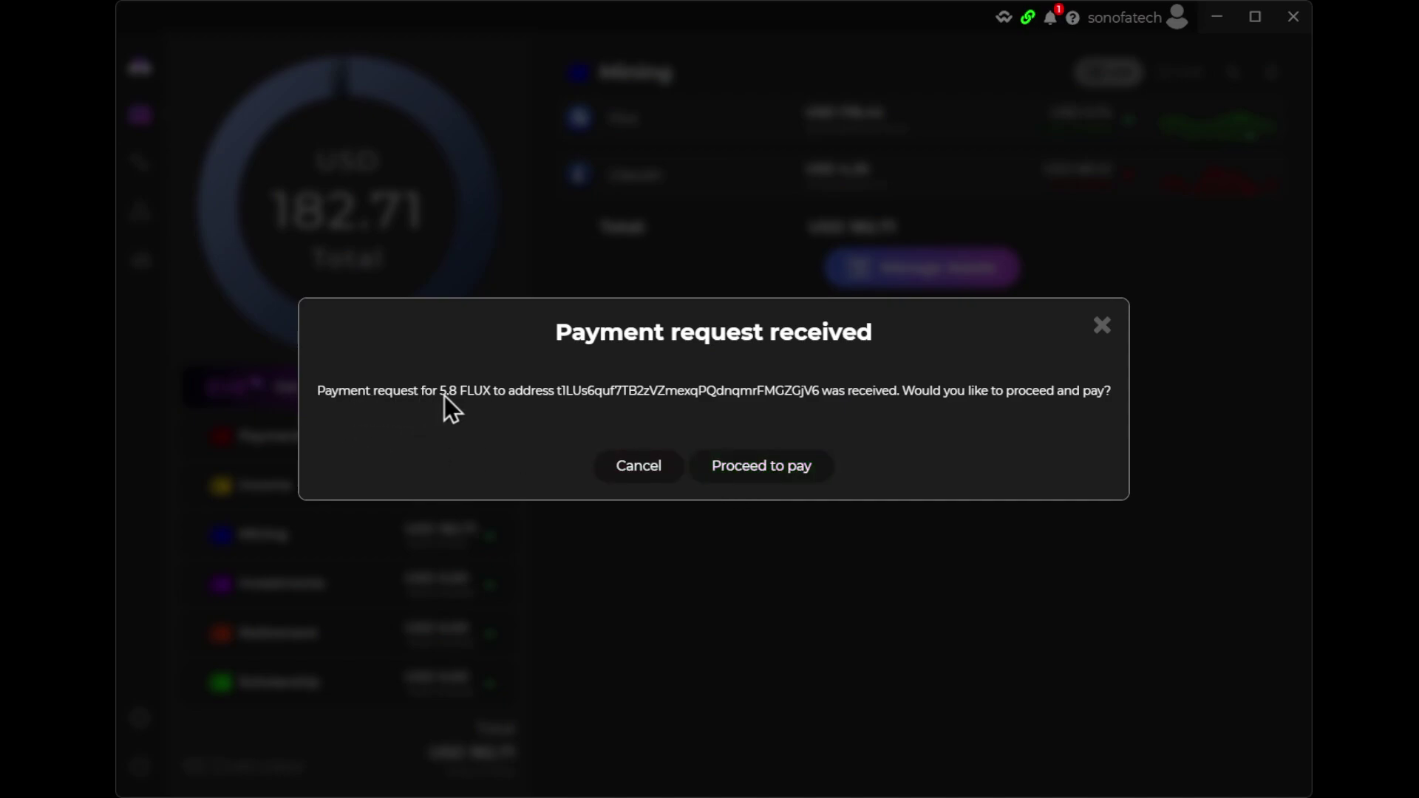
pyautogui.click(731, 479)
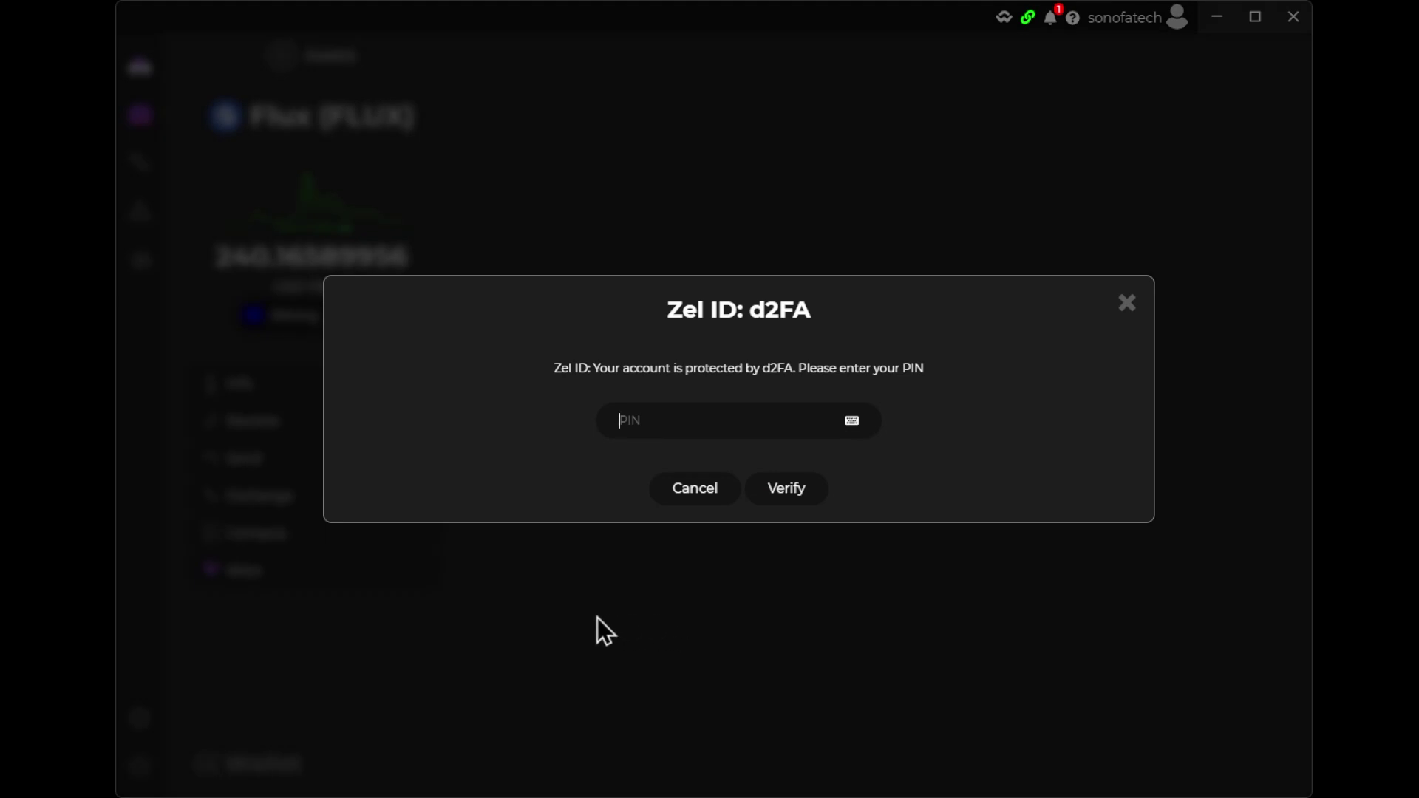
pyautogui.click(786, 490)
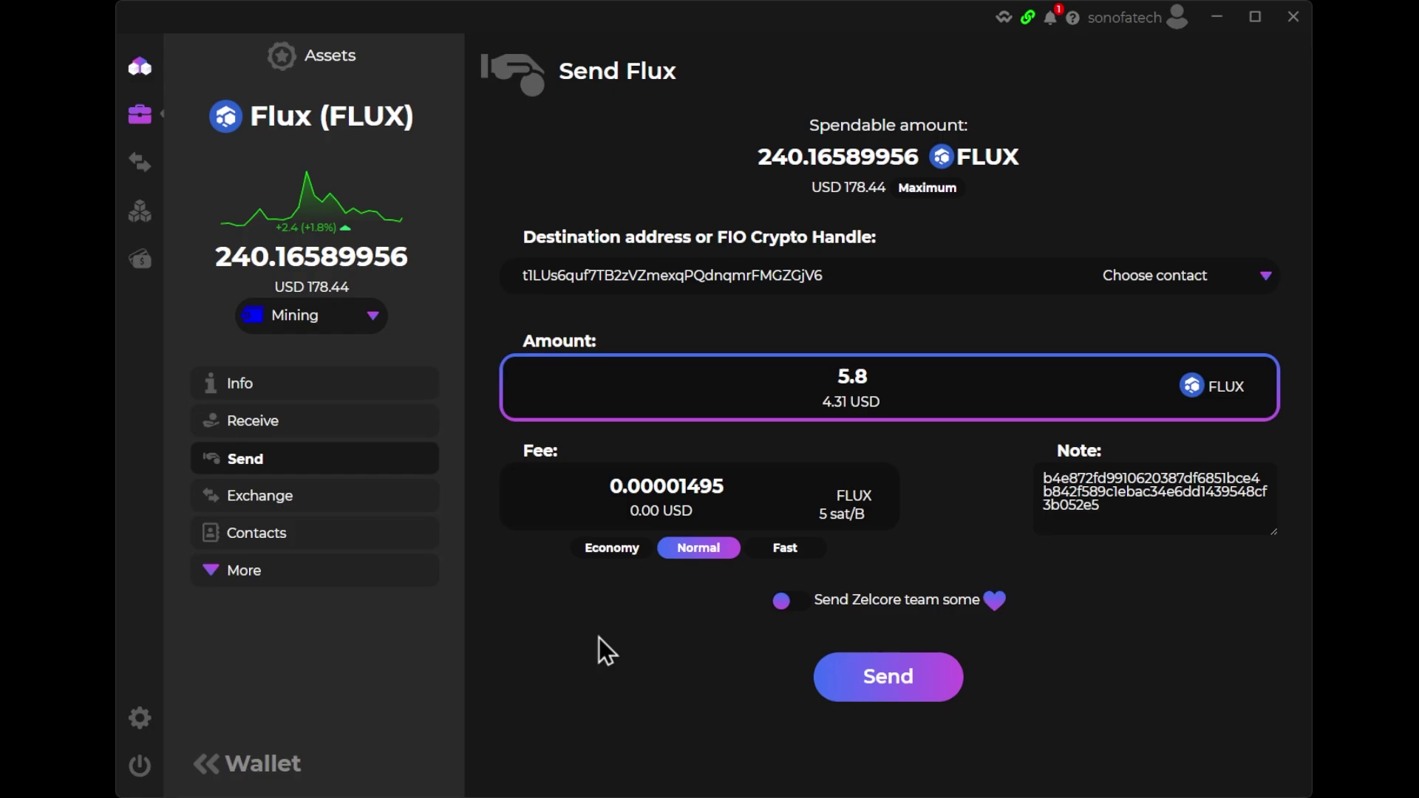
pyautogui.click(831, 674)
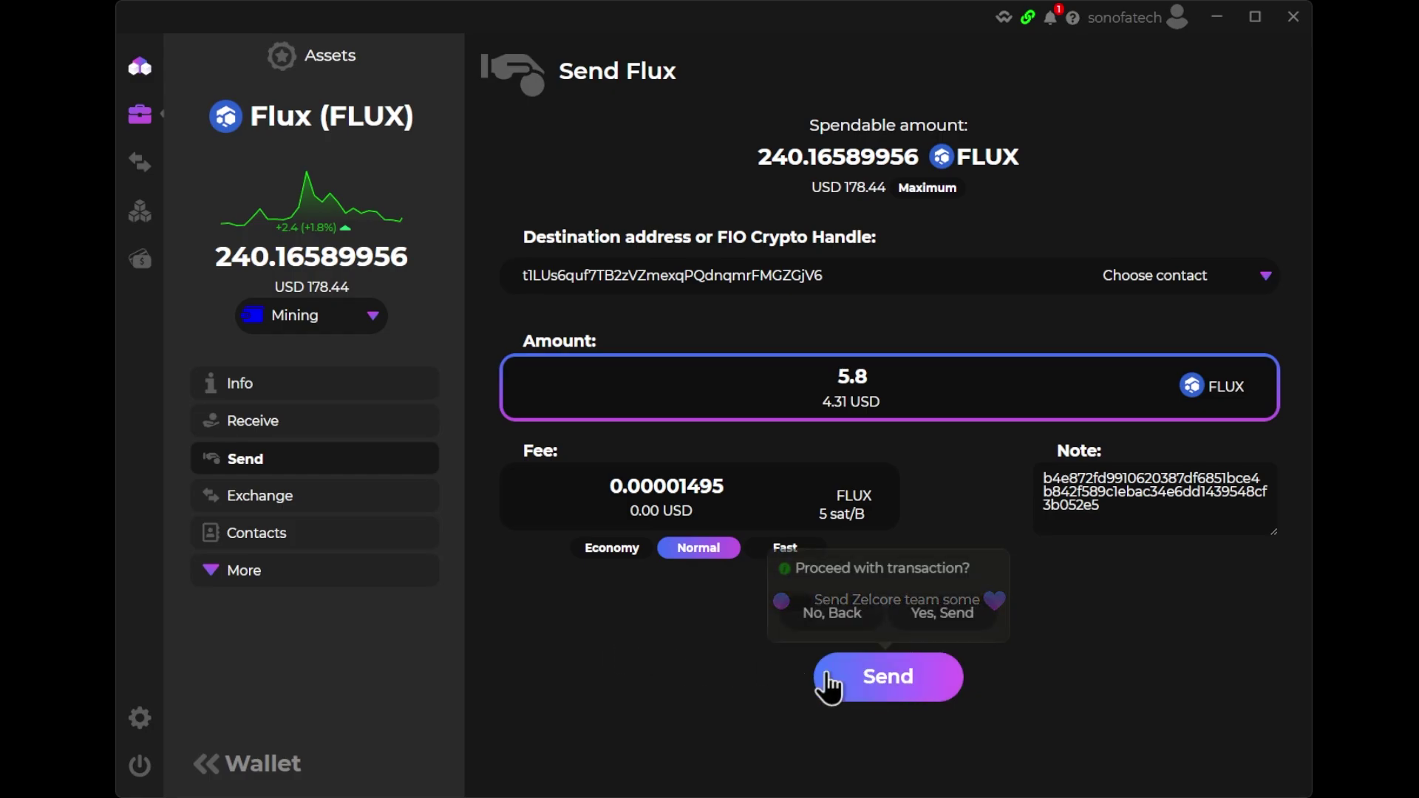
pyautogui.click(958, 616)
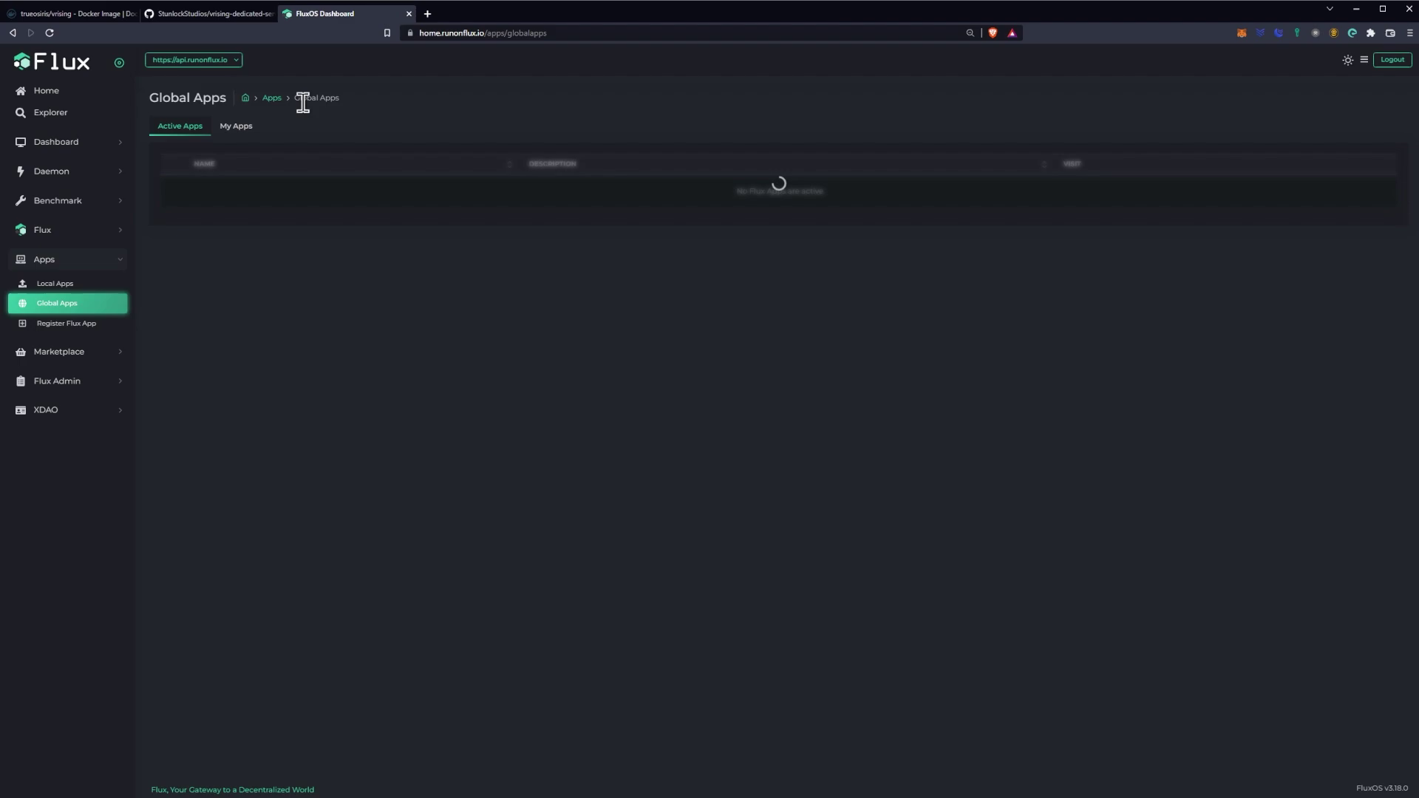
# Step: Expand SOATVRISING under My Apps and select its IP 65.108.75.209 and port 33916
pyautogui.click(236, 130)
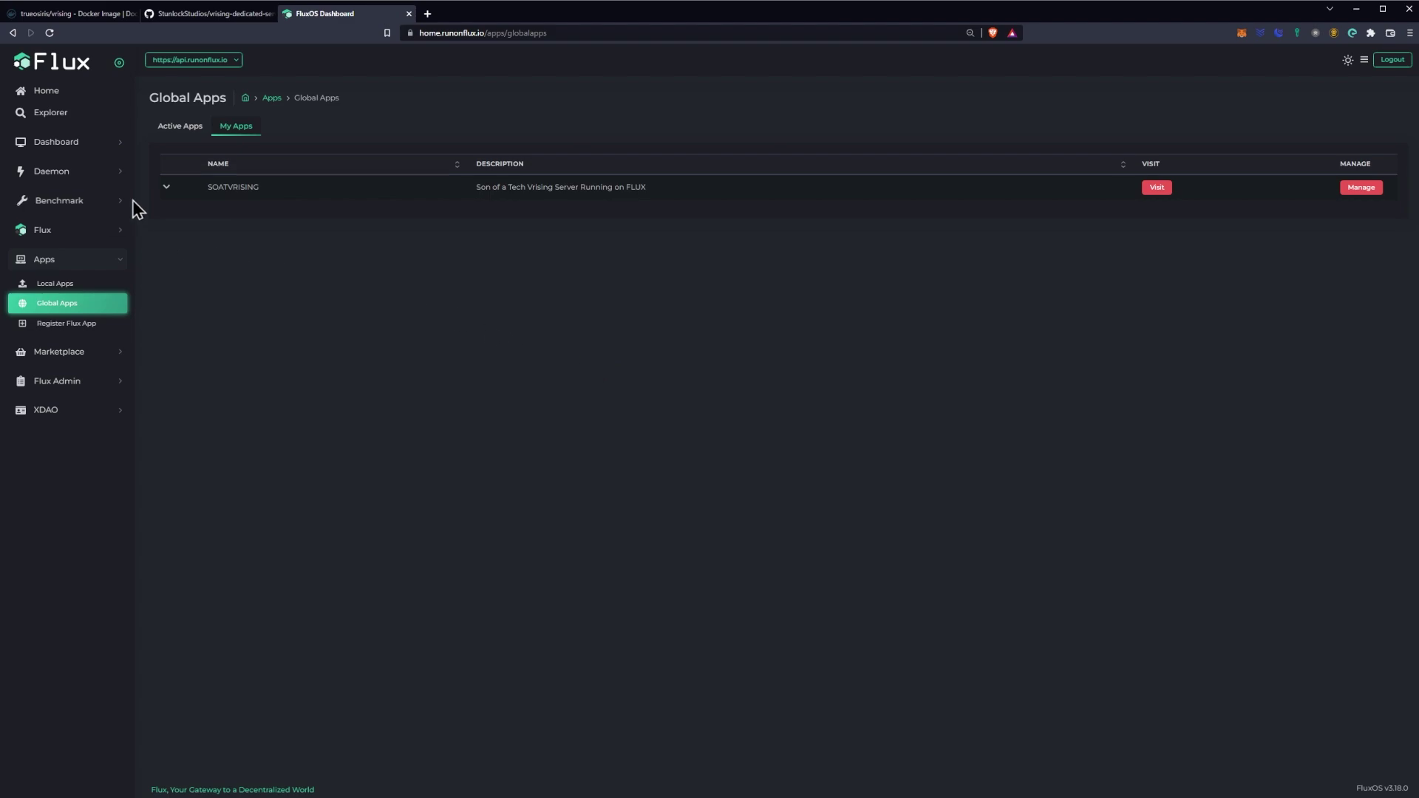
pyautogui.click(164, 189)
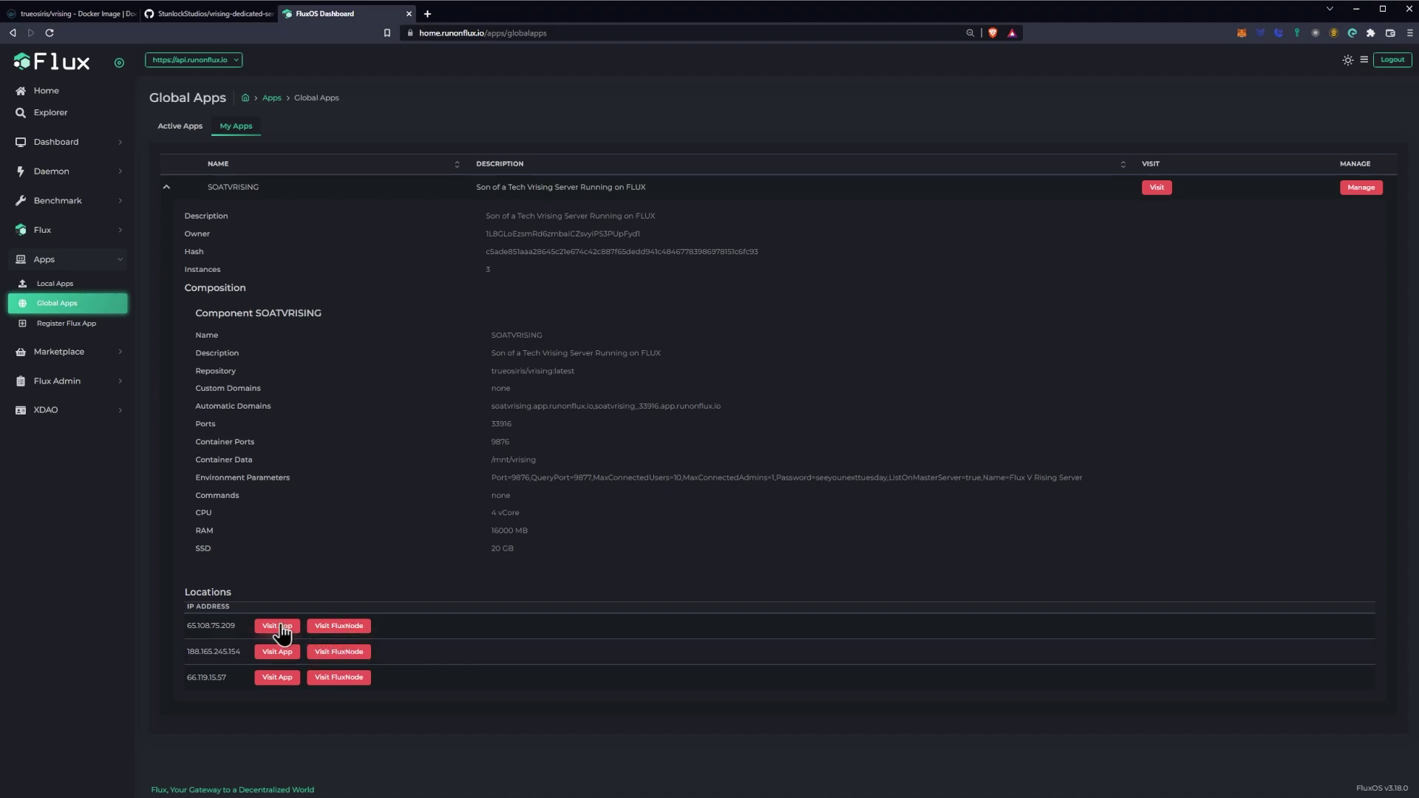
pyautogui.moveTo(237, 626); pyautogui.dragTo(187, 626)
pyautogui.hotkey('ctrl', 'c')
pyautogui.moveTo(513, 425); pyautogui.dragTo(488, 426)
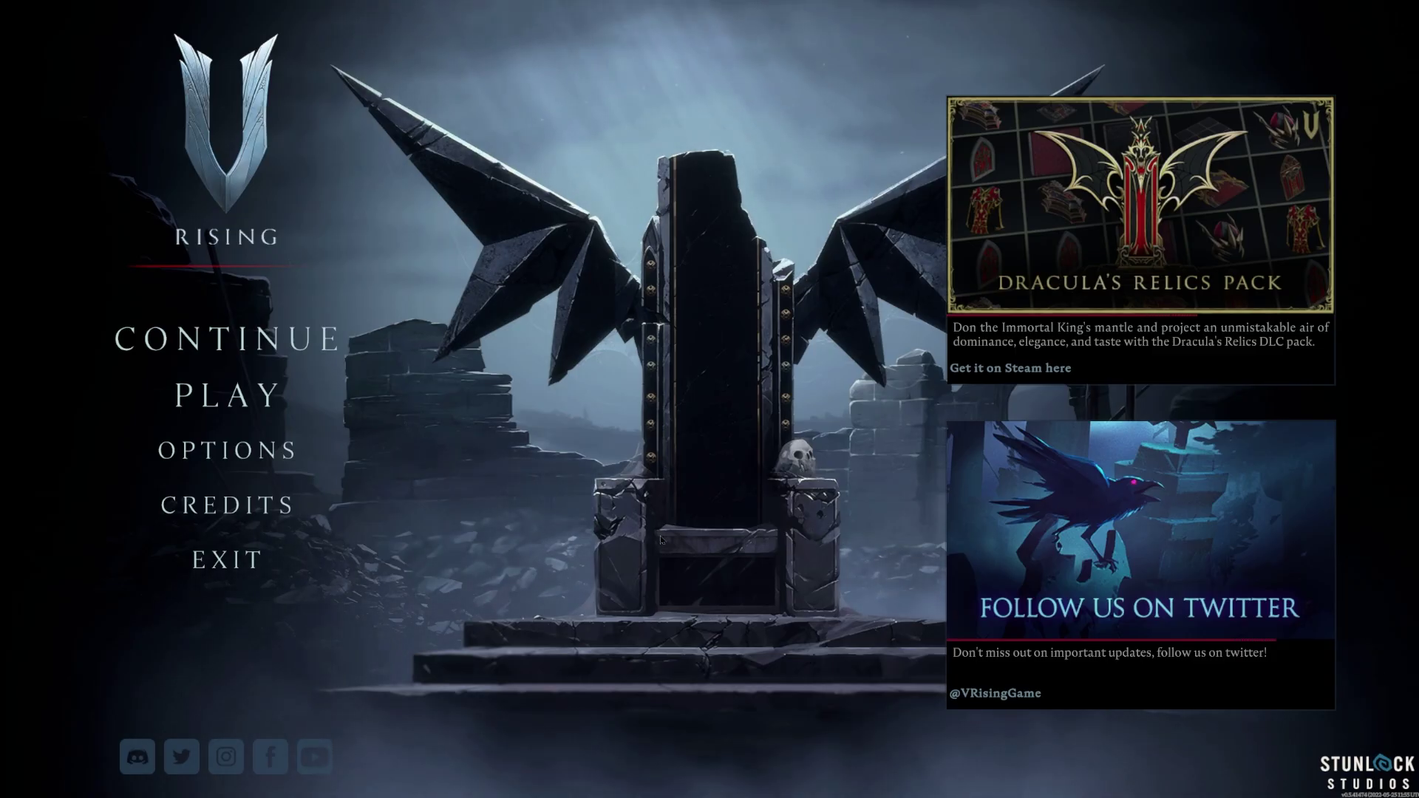
# Step: Go to Online Play's full server list and bring up Direct Connect
pyautogui.click(244, 397)
pyautogui.click(422, 464)
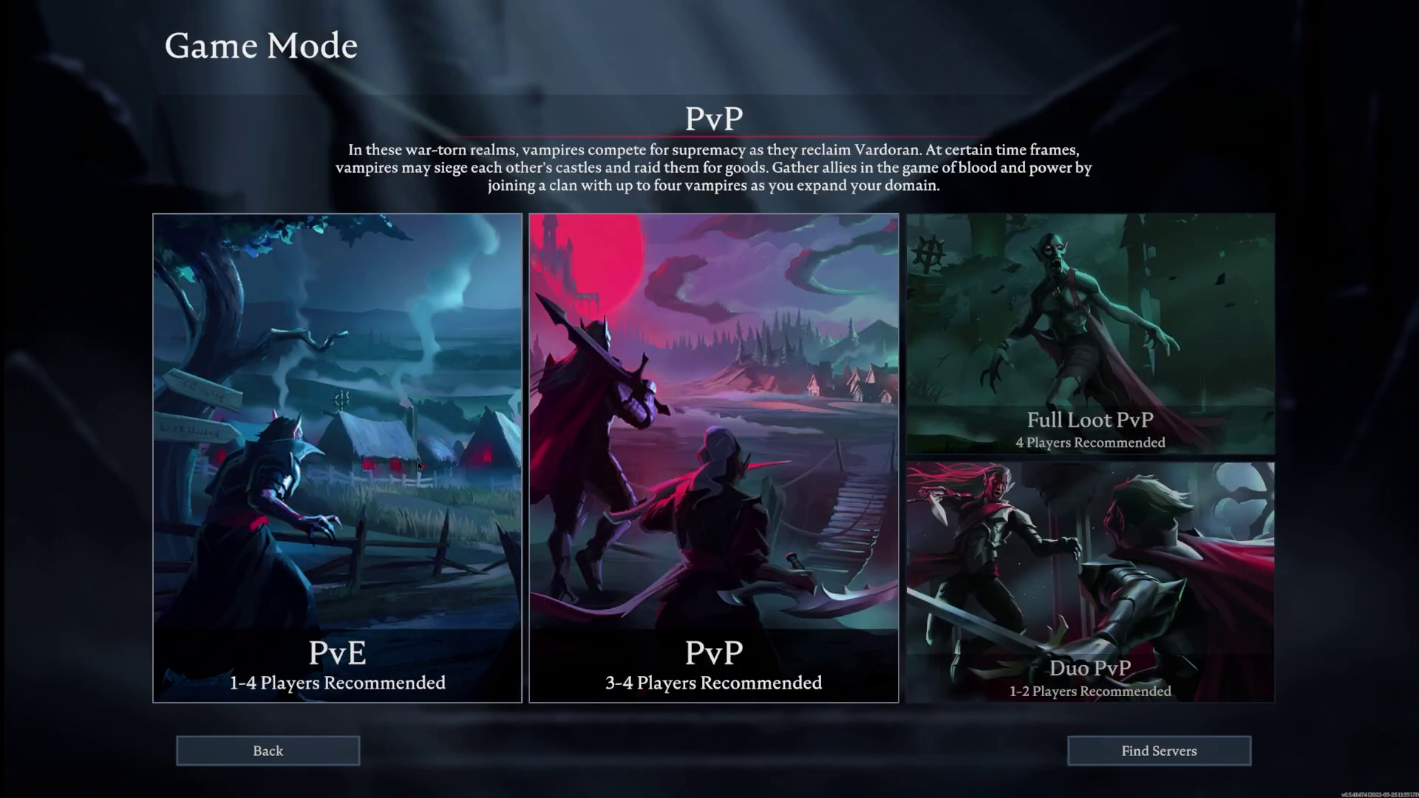
pyautogui.click(1148, 754)
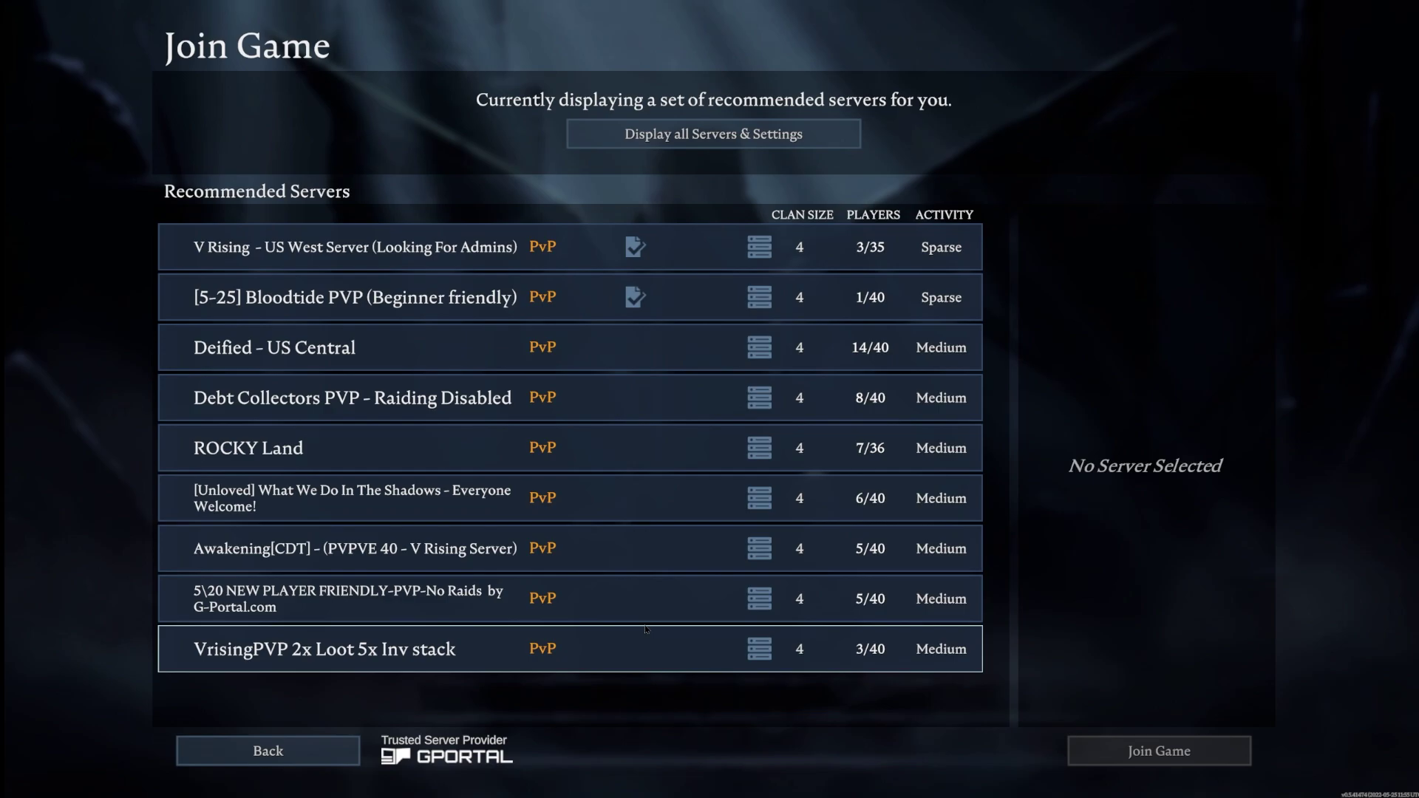
pyautogui.click(714, 141)
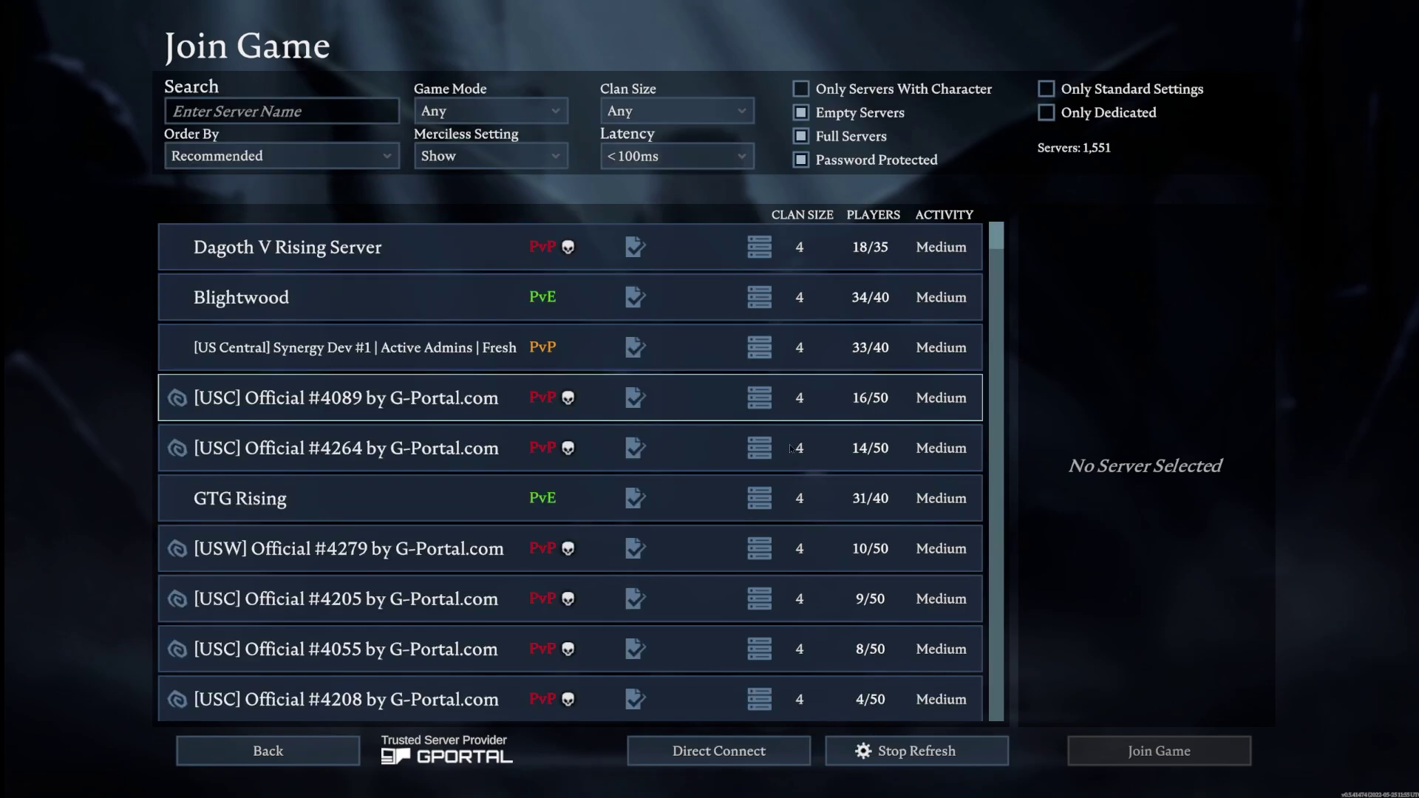
pyautogui.click(706, 752)
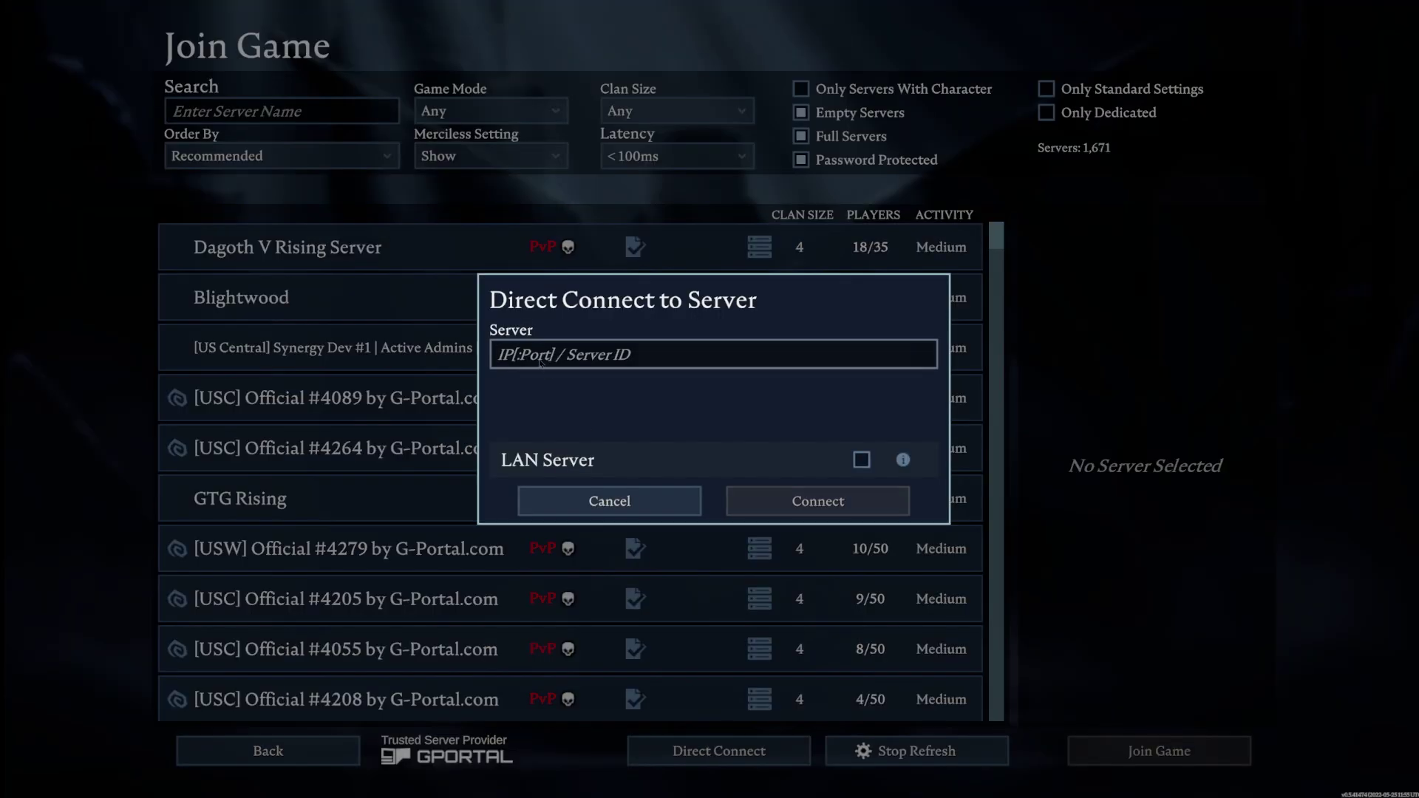
# Step: Enter the IP 65.108.75.209 followed by the copied port in the address field
pyautogui.hotkey('ctrl', 'v')
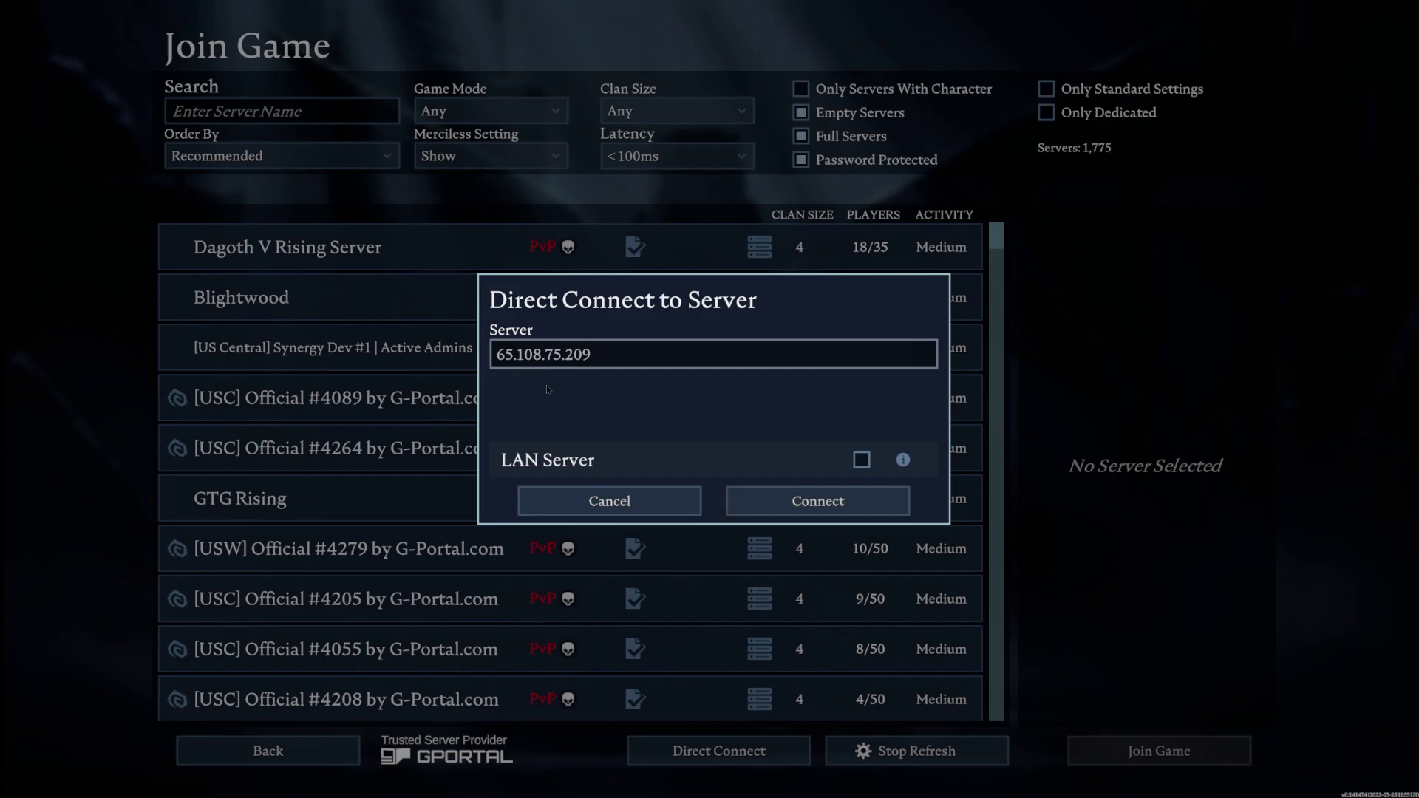
pyautogui.write(':')
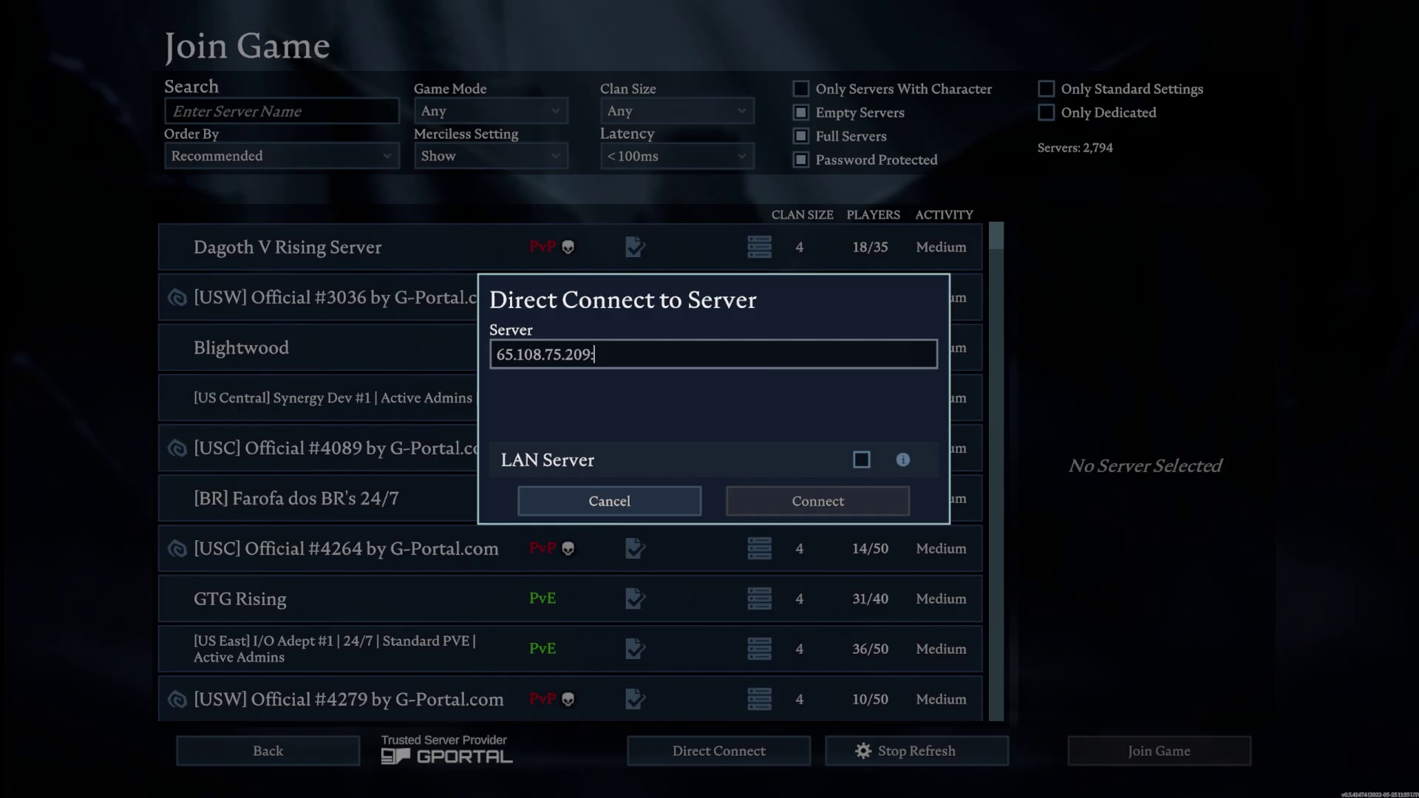
pyautogui.hotkey('alt', 'Tab')
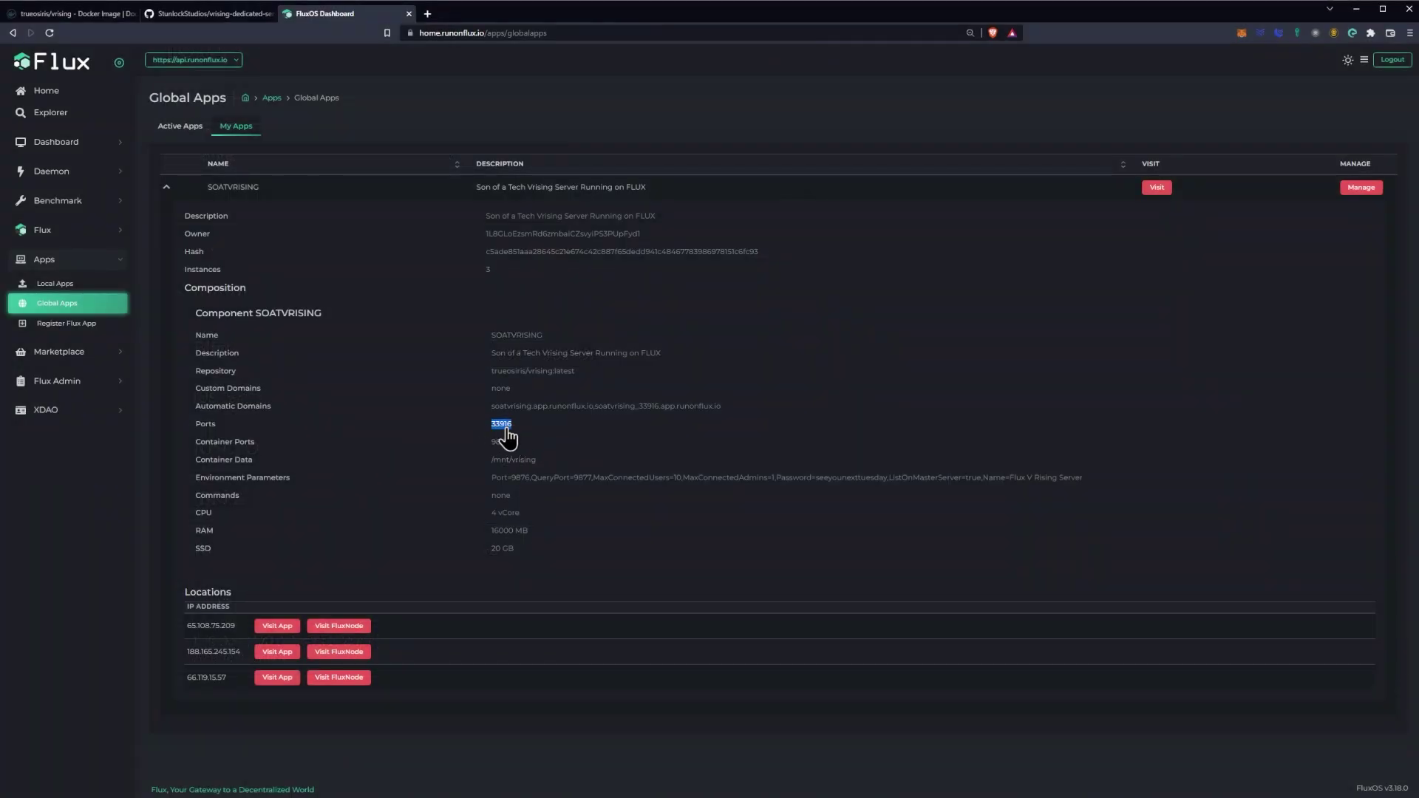
pyautogui.hotkey('alt', 'Tab')
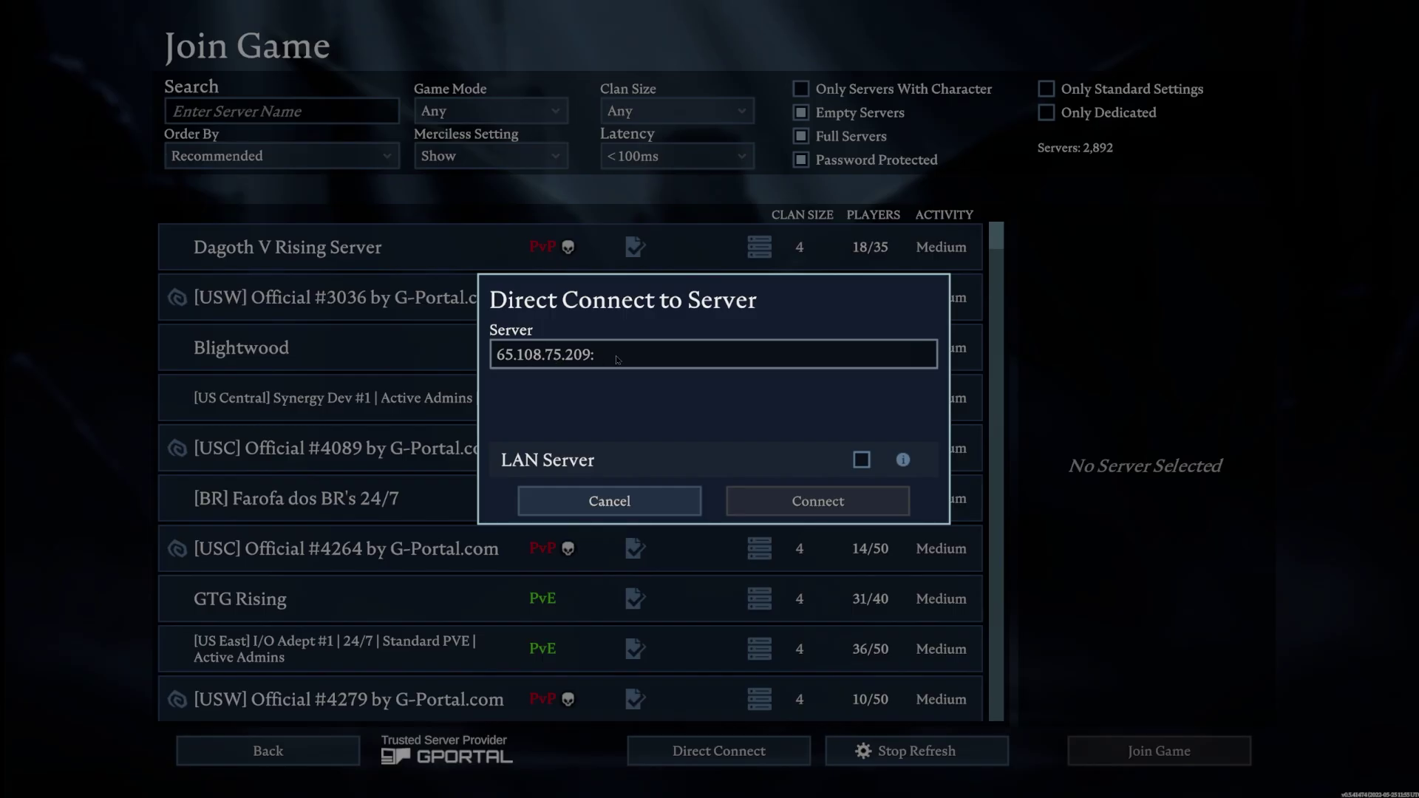
pyautogui.click(618, 360)
pyautogui.hotkey('ctrl', 'c')
pyautogui.click(616, 360)
pyautogui.write('33916')
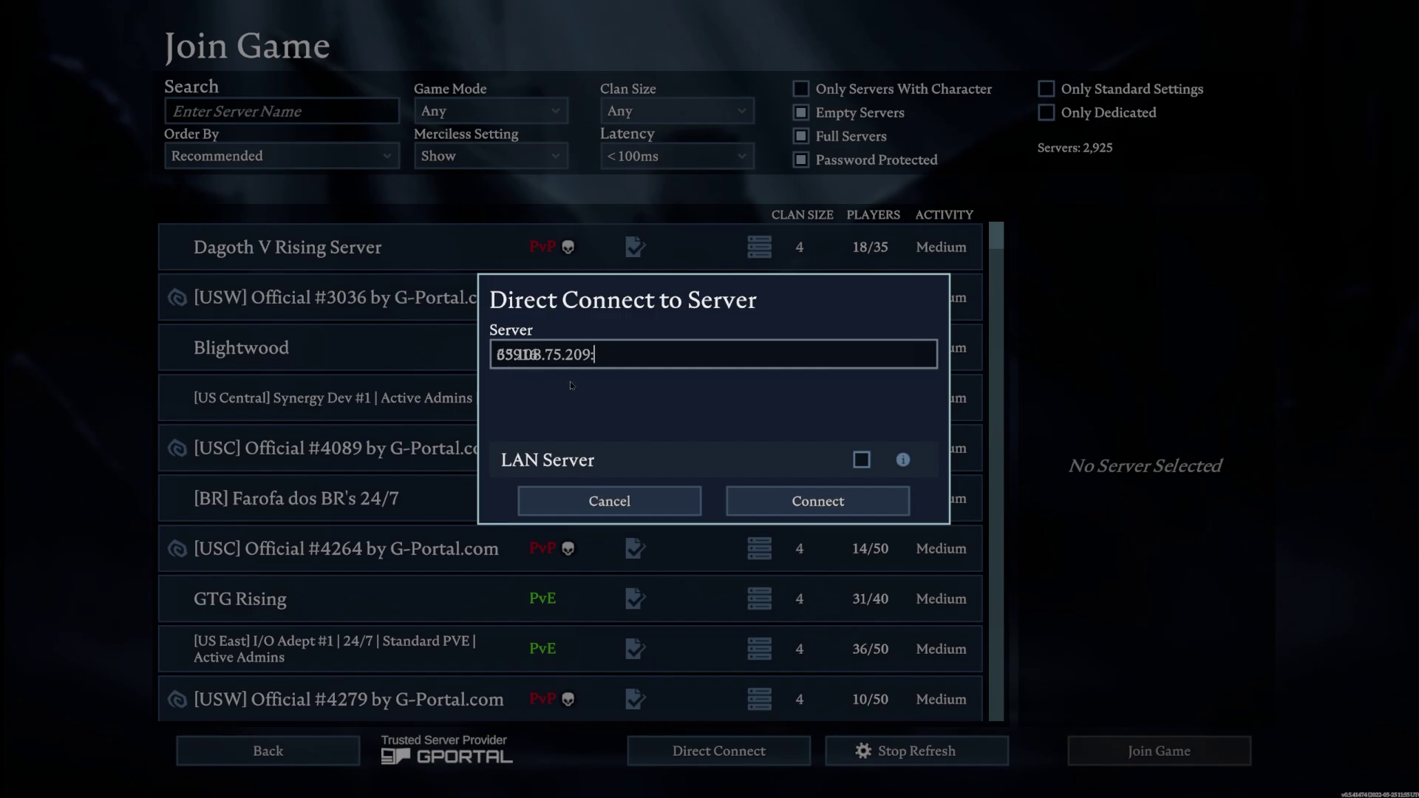
pyautogui.write('33916')
# Step: Correct the address to 65.108.75.209:33916 and connect to the server
pyautogui.press('Up')
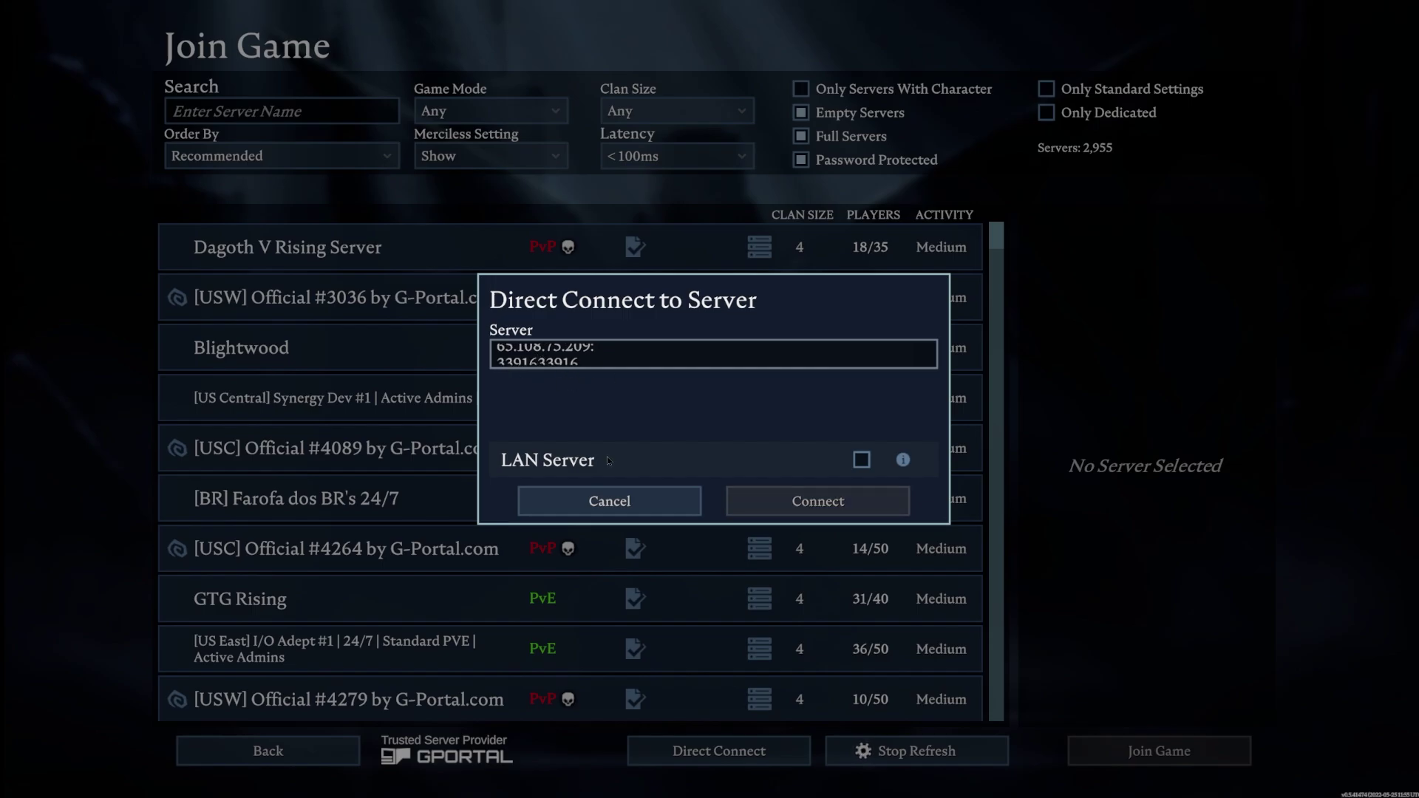
pyautogui.click(635, 364)
pyautogui.press('BackSpace')
pyautogui.press('BackSpace')
pyautogui.press('BackSpace')
pyautogui.press('BackSpace')
pyautogui.press('BackSpace')
pyautogui.press('BackSpace')
pyautogui.press('BackSpace')
pyautogui.press('BackSpace')
pyautogui.press('BackSpace')
pyautogui.press('BackSpace')
pyautogui.press('BackSpace')
pyautogui.press('BackSpace')
pyautogui.press('BackSpace')
pyautogui.press('BackSpace')
pyautogui.press('BackSpace')
pyautogui.press('BackSpace')
pyautogui.press('BackSpace')
pyautogui.press('BackSpace')
pyautogui.press('BackSpace')
pyautogui.press('BackSpace')
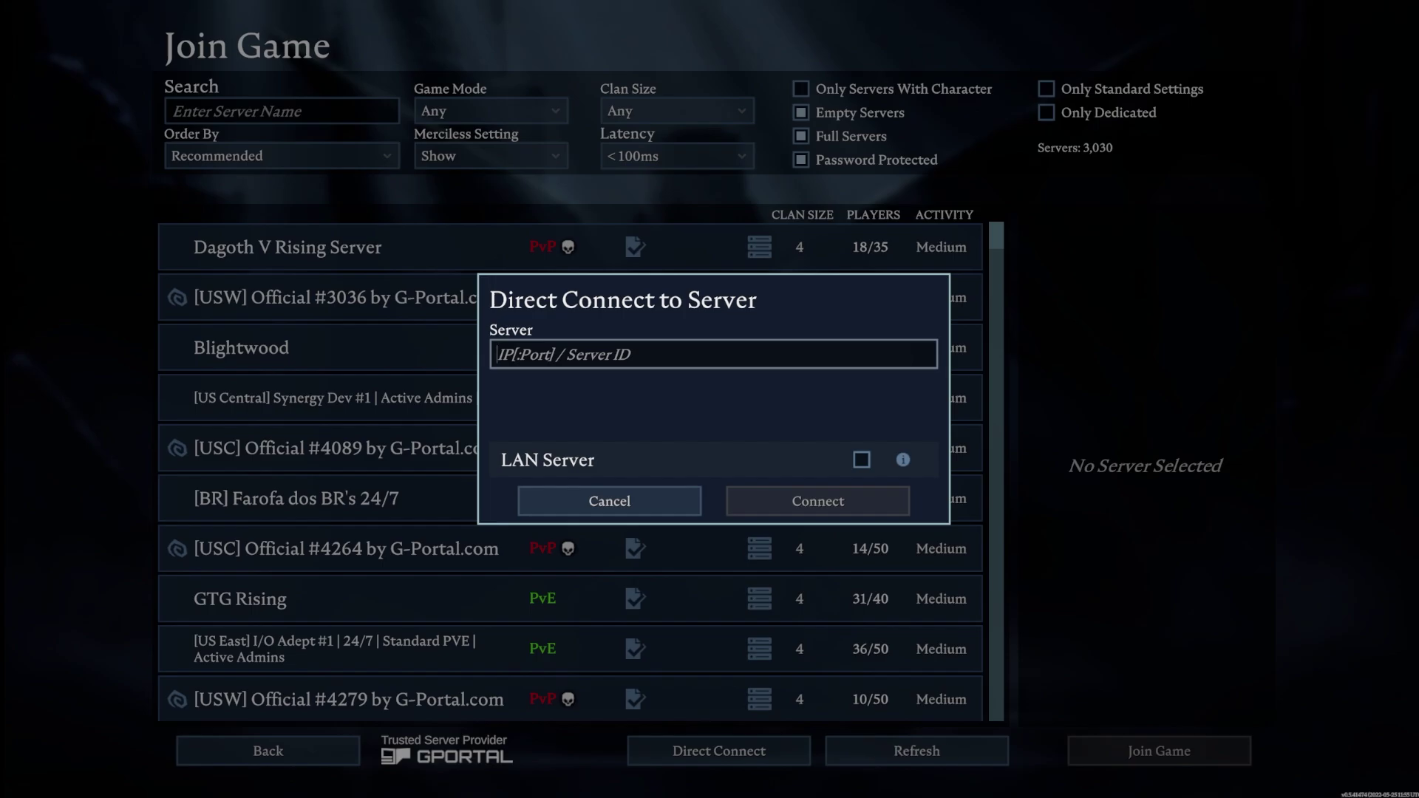
pyautogui.hotkey('ctrl', 'v')
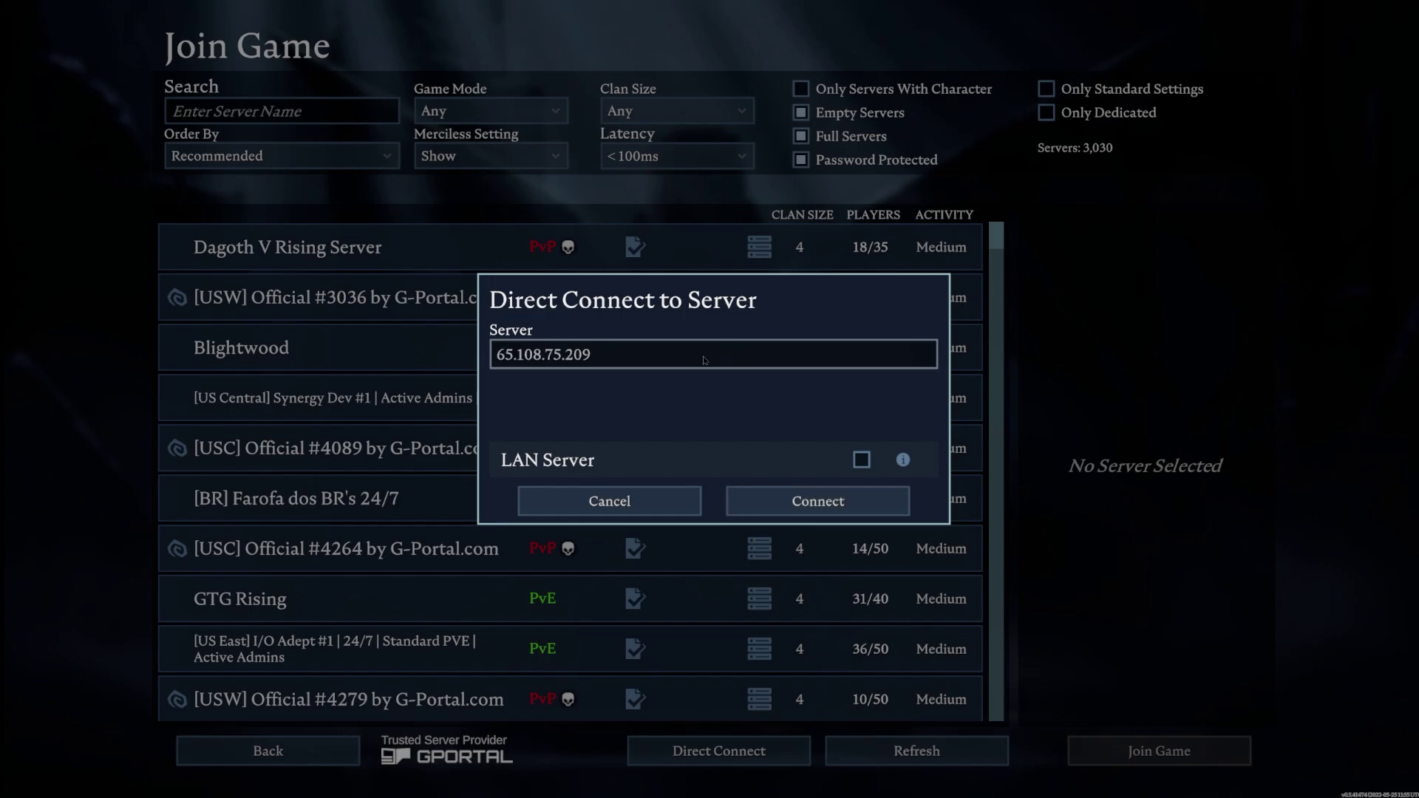
pyautogui.write(':')
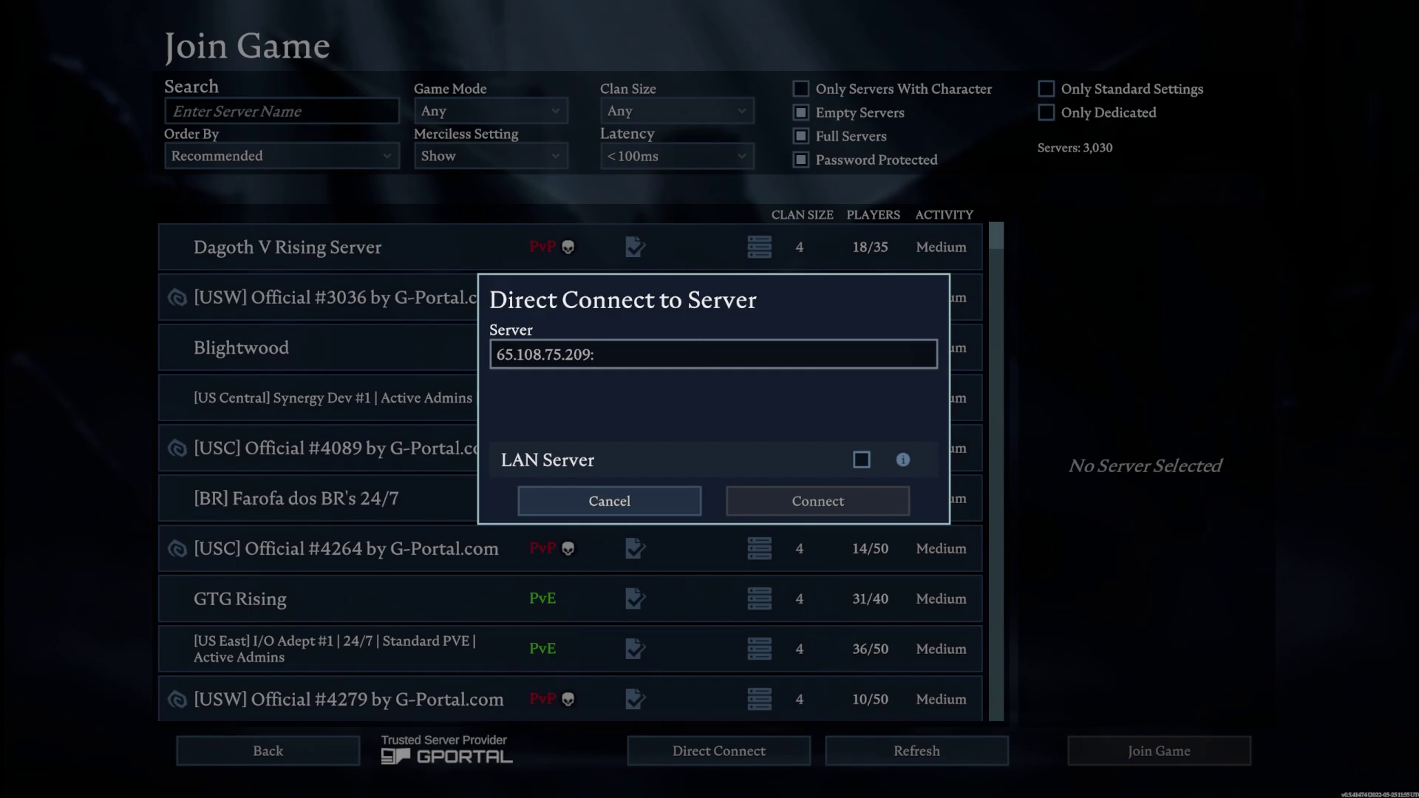
pyautogui.write('33916')
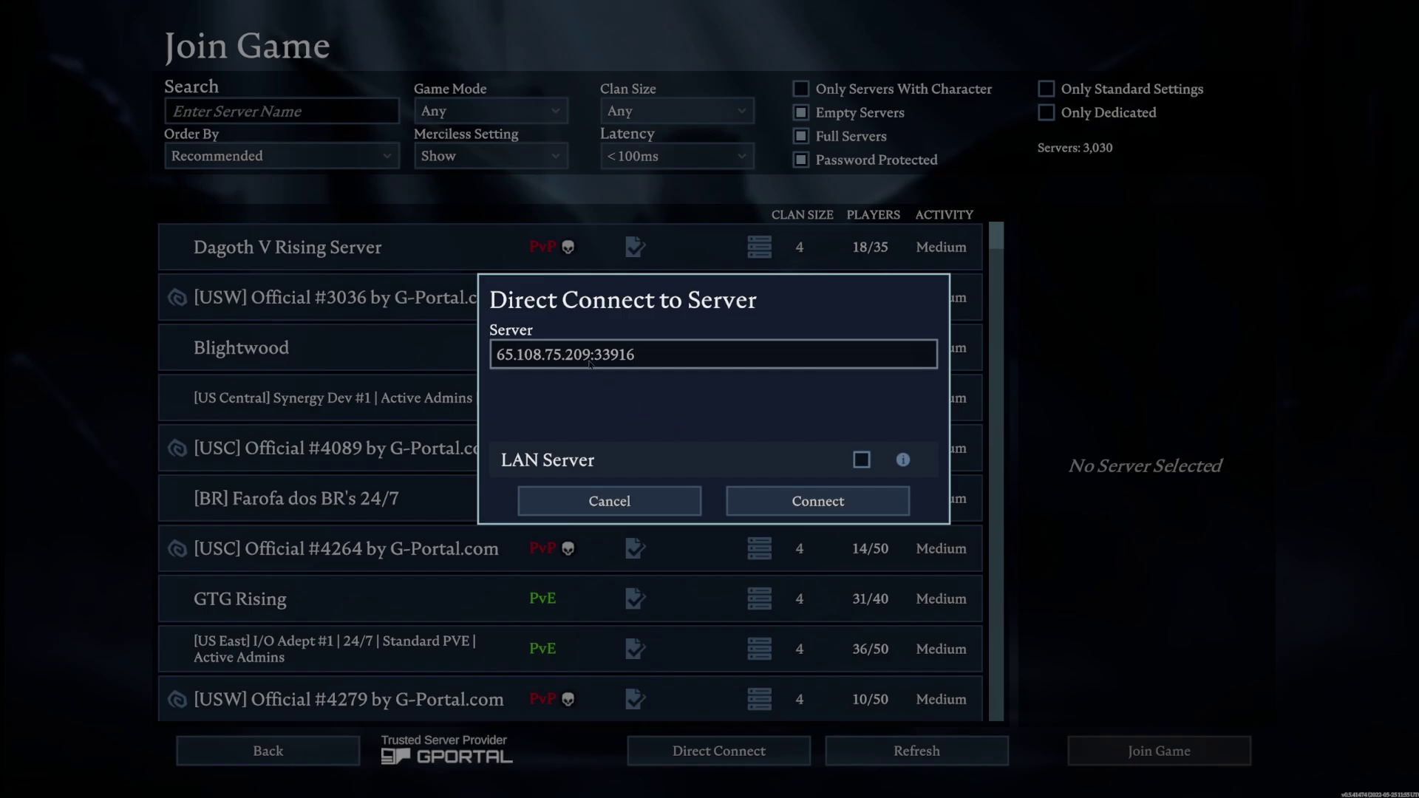
pyautogui.click(782, 500)
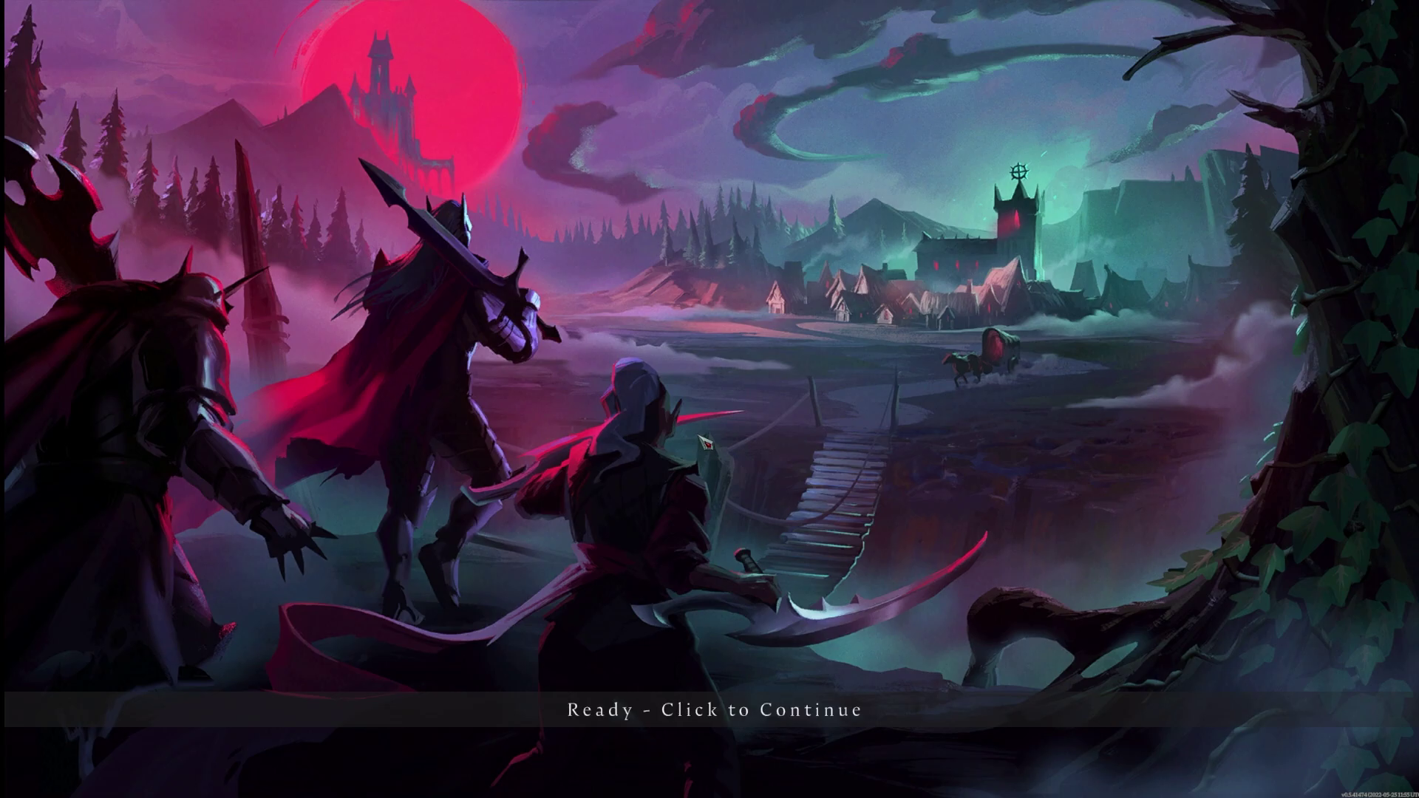
# Step: Continue past the loading screen into the world and swing the character's weapon
pyautogui.click(704, 442)
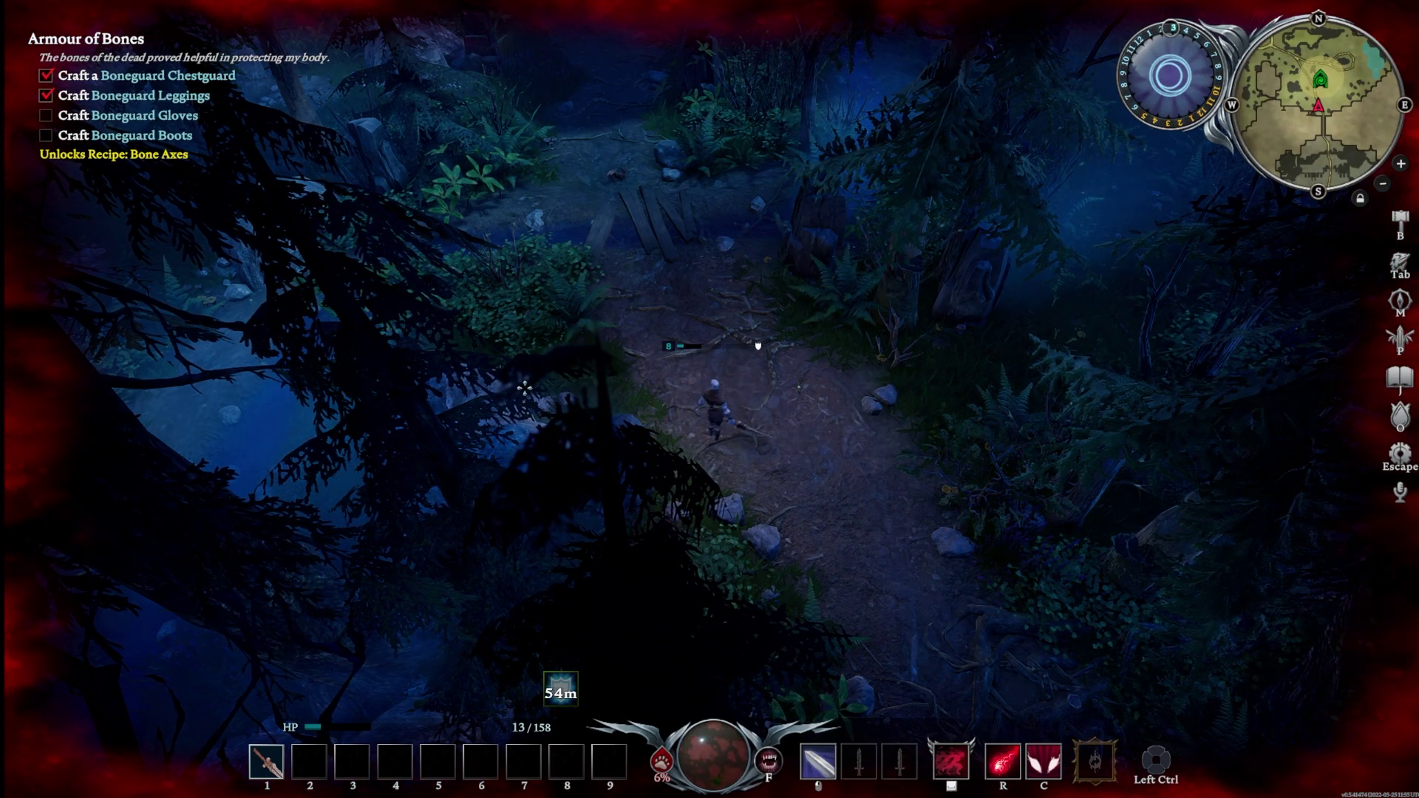
pyautogui.click(850, 458)
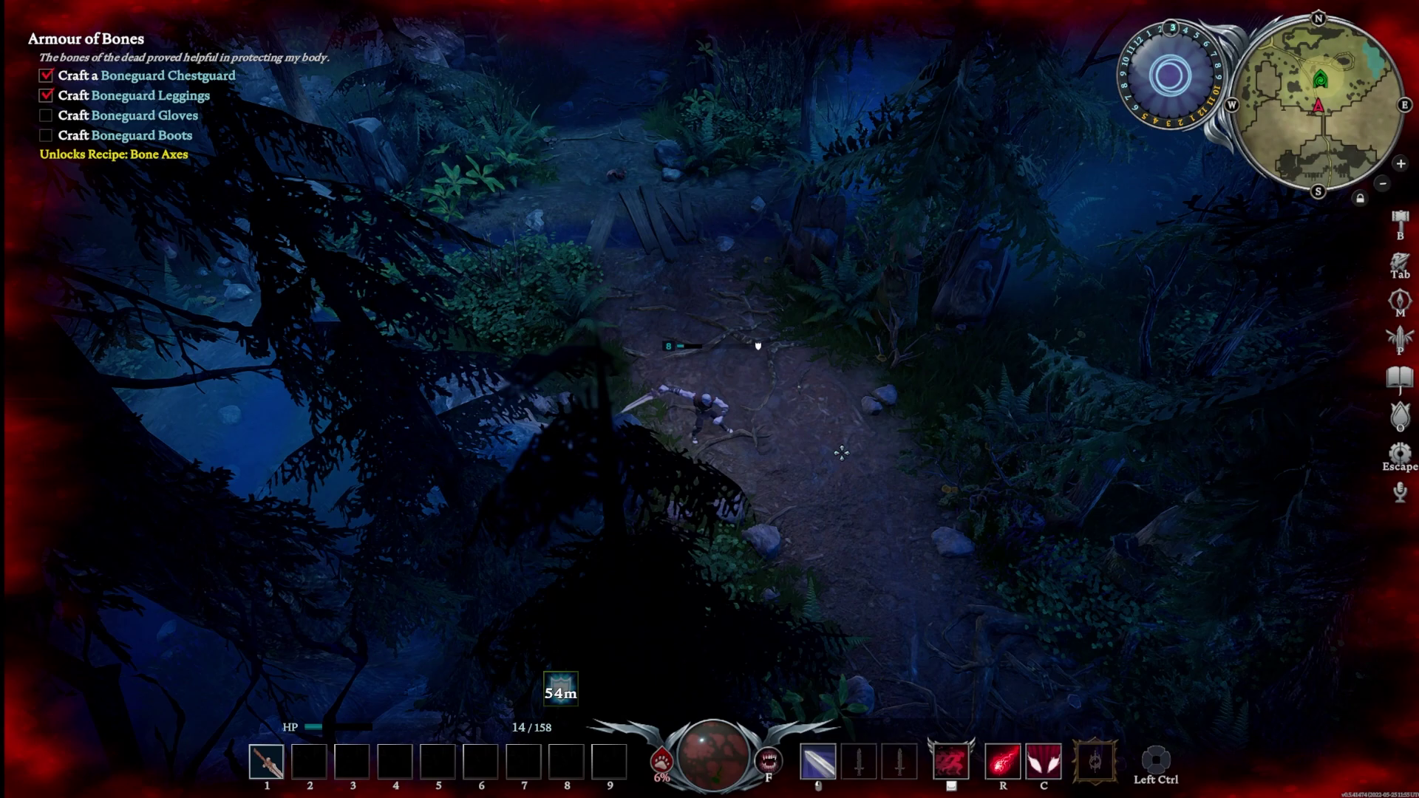